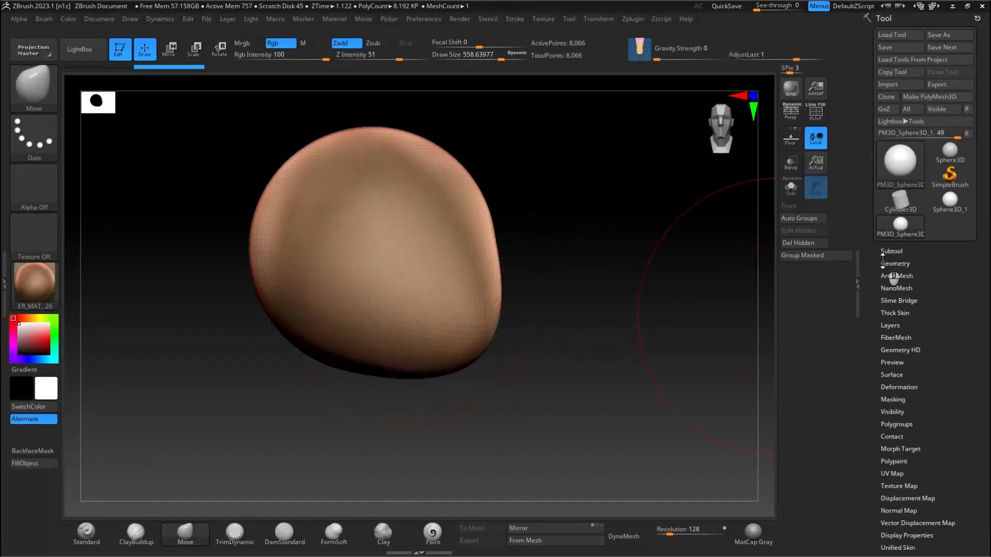
# Step: Undo the last change and remesh the rounded form with DynaMesh at resolution 16
pyautogui.hotkey('ctrl', 'z')
pyautogui.click(637, 536)
pyautogui.click(634, 536)
# Step: Reshape the low-resolution blob into an irregular, slanted boulder silhouette with the Move brush, working from several sides
pyautogui.moveTo(431, 338); pyautogui.dragTo(483, 411)
pyautogui.moveTo(509, 274); pyautogui.dragTo(513, 203, button='right')
pyautogui.moveTo(513, 266); pyautogui.dragTo(402, 127, button='right')
pyautogui.moveTo(289, 203); pyautogui.dragTo(321, 237, button='right')
pyautogui.moveTo(384, 417); pyautogui.dragTo(374, 453)
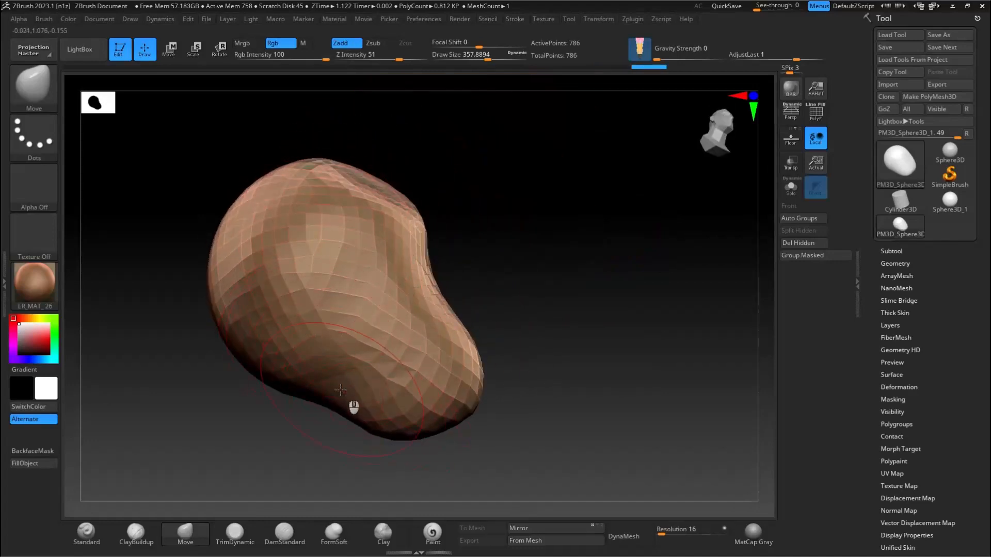
pyautogui.moveTo(216, 320); pyautogui.dragTo(177, 306)
pyautogui.moveTo(274, 206)
pyautogui.mouseDown()
pyautogui.moveTo(325, 214)
pyautogui.moveTo(335, 196)
pyautogui.mouseUp()
pyautogui.moveTo(320, 177); pyautogui.dragTo(319, 216, button='right')
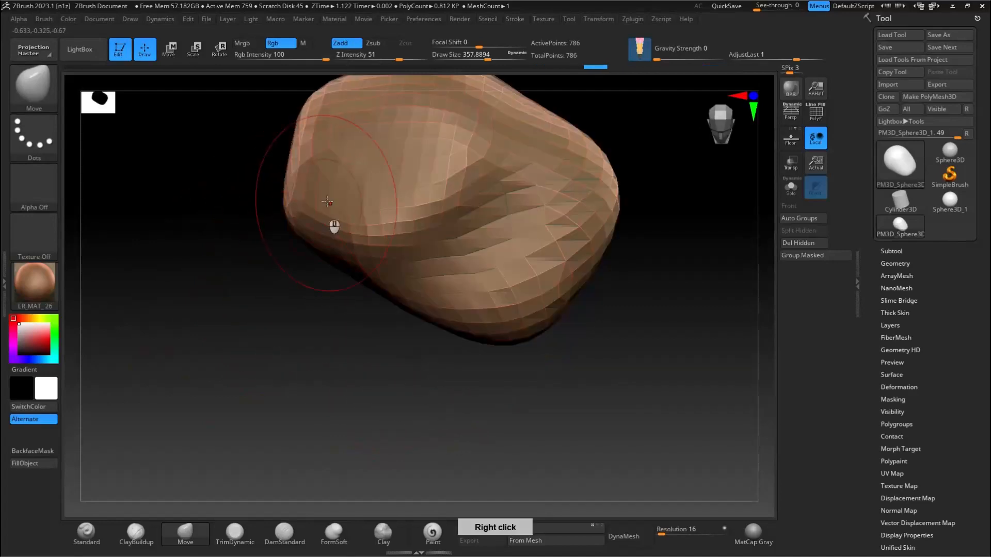
pyautogui.moveTo(262, 175); pyautogui.dragTo(280, 229, button='right')
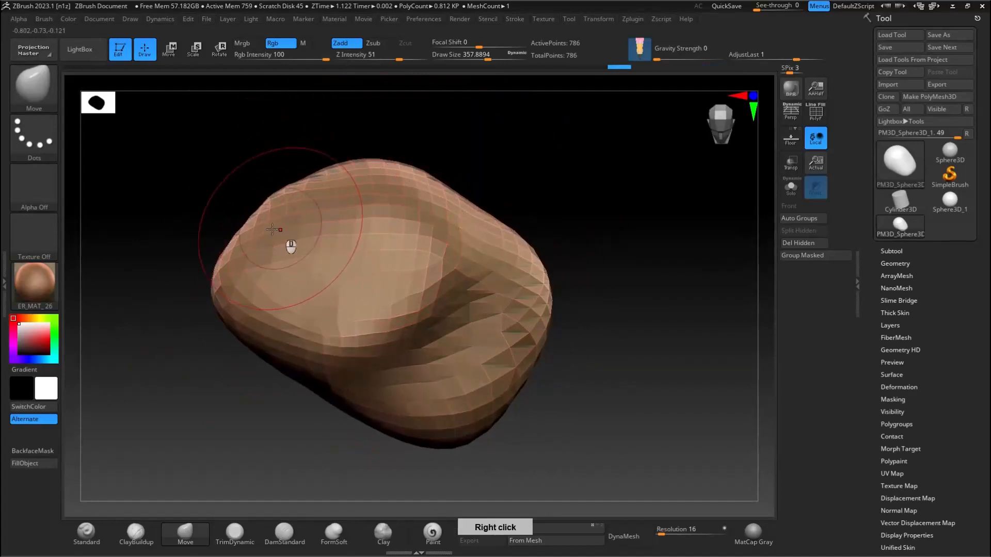
pyautogui.moveTo(348, 221); pyautogui.dragTo(391, 311, button='right')
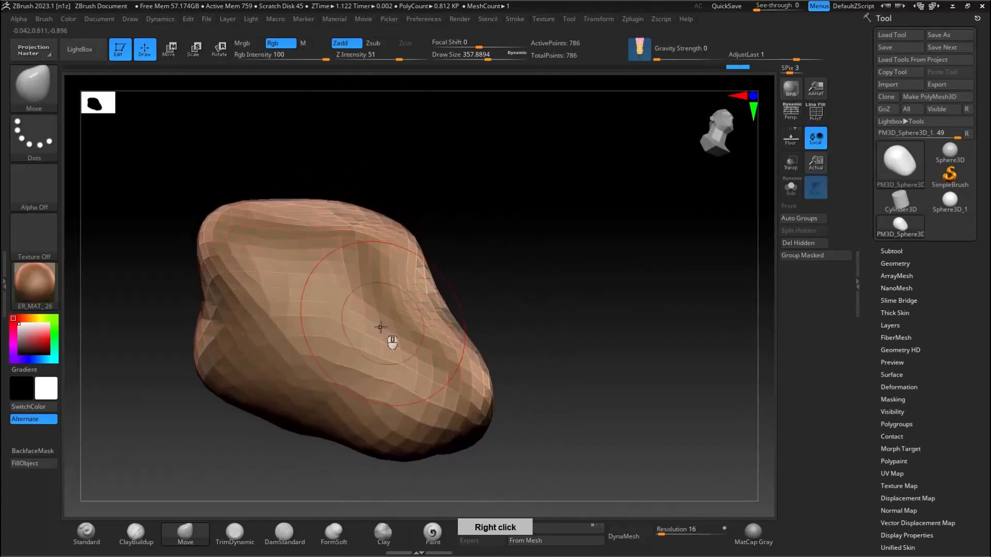
# Step: Flatten the boulder's front and upper surfaces into broad planes with the TrimDynamic brush
pyautogui.click(235, 532)
pyautogui.moveTo(265, 454); pyautogui.dragTo(325, 387, button='right')
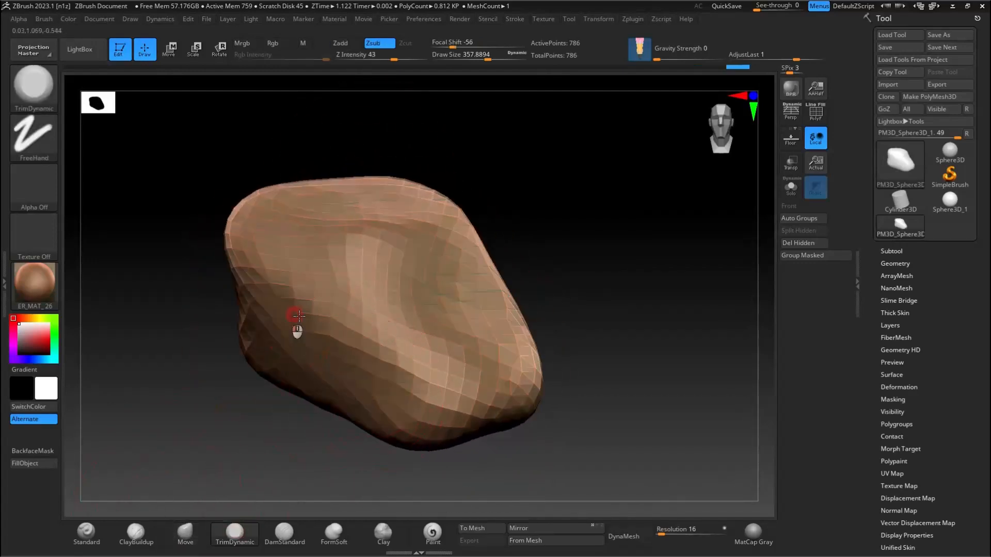
pyautogui.moveTo(274, 256); pyautogui.dragTo(376, 215, button='right')
pyautogui.moveTo(372, 215); pyautogui.dragTo(389, 214)
pyautogui.moveTo(391, 214); pyautogui.dragTo(390, 156, button='right')
pyautogui.moveTo(391, 156)
pyautogui.mouseDown()
pyautogui.moveTo(360, 159)
pyautogui.moveTo(449, 182)
pyautogui.mouseUp()
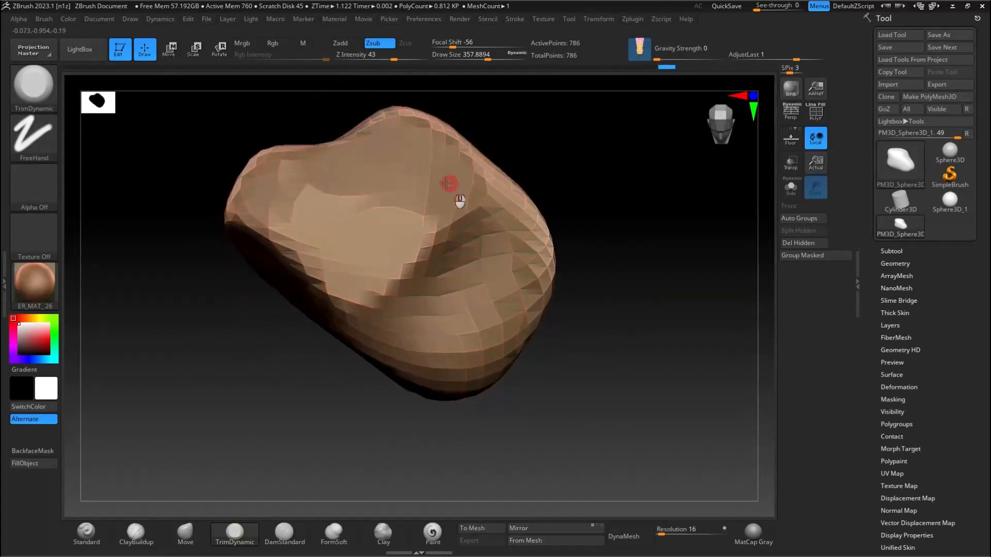
# Step: Trim the remaining sides and underside into flat facets with TrimDynamic, enlarging the draw size to about 415
pyautogui.moveTo(423, 220); pyautogui.dragTo(438, 196, button='right')
pyautogui.moveTo(465, 387); pyautogui.dragTo(531, 387, button='right')
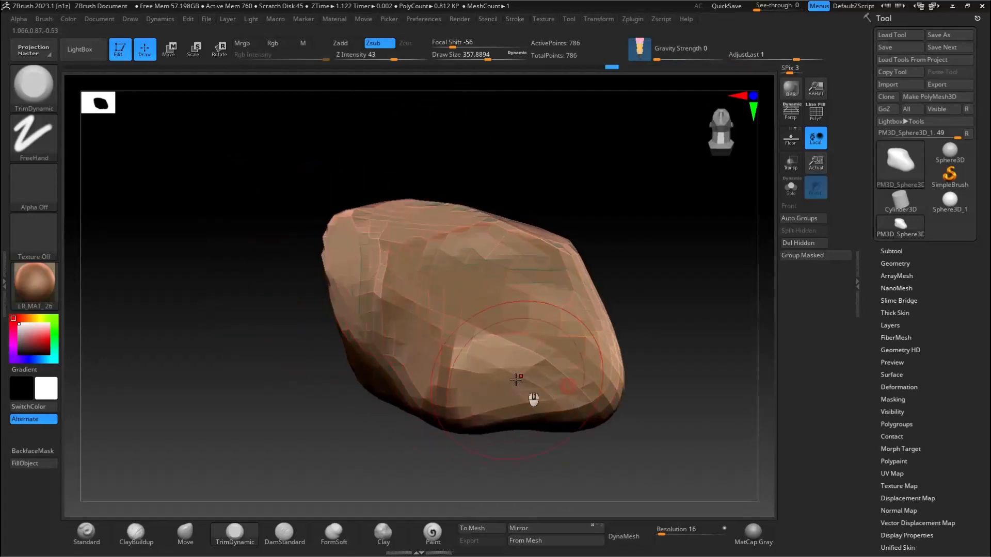
pyautogui.moveTo(603, 370); pyautogui.dragTo(609, 330, button='right')
pyautogui.moveTo(681, 303); pyautogui.dragTo(538, 254, button='right')
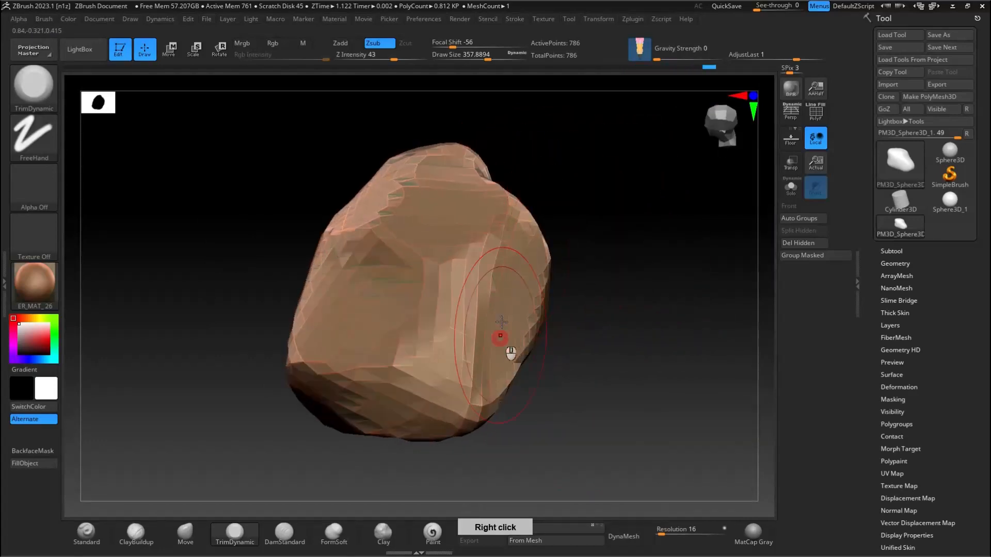
pyautogui.moveTo(454, 315); pyautogui.dragTo(408, 329, button='right')
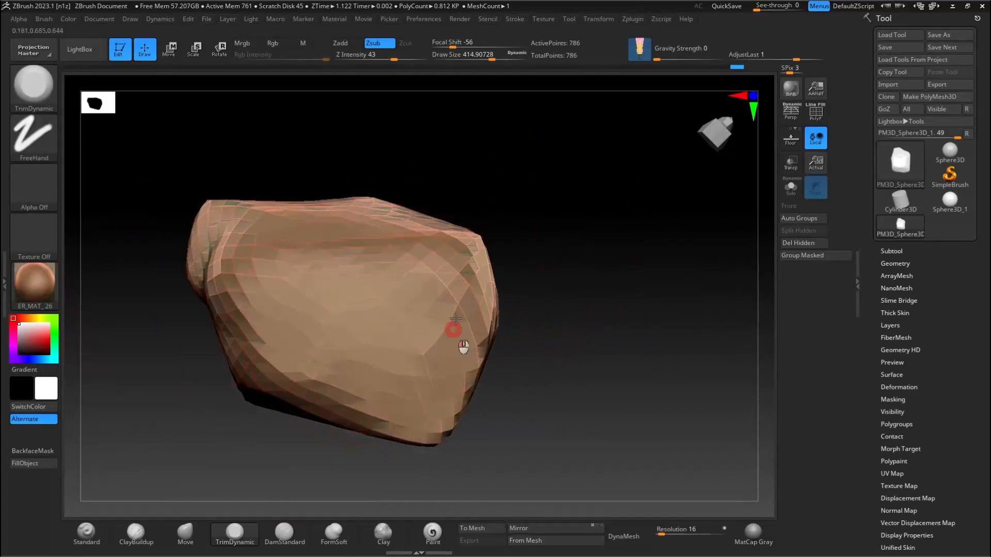
# Step: Remesh the faceted rock with DynaMesh at resolution 64
pyautogui.moveTo(268, 283); pyautogui.dragTo(644, 520, button='right')
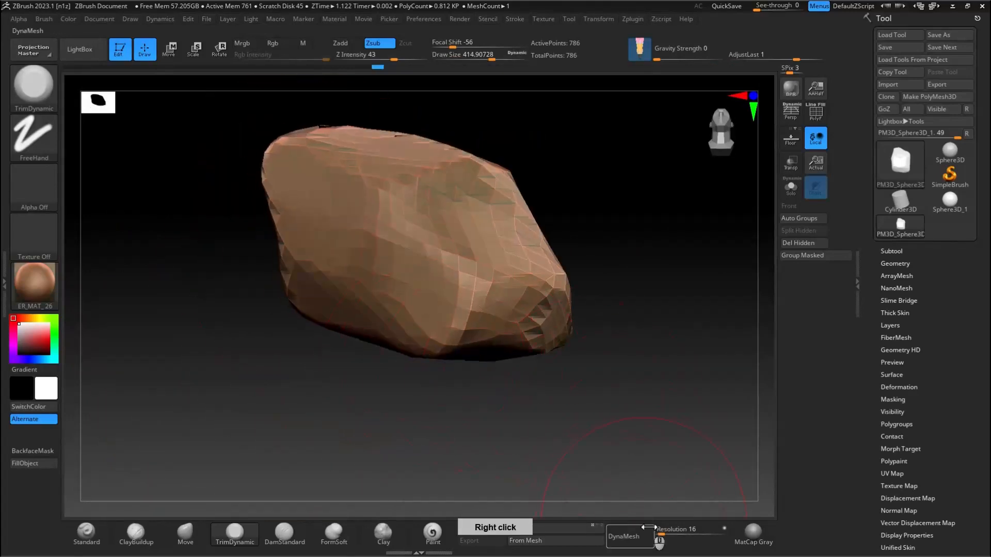
pyautogui.click(625, 536)
pyautogui.moveTo(361, 443); pyautogui.dragTo(325, 428, button='right')
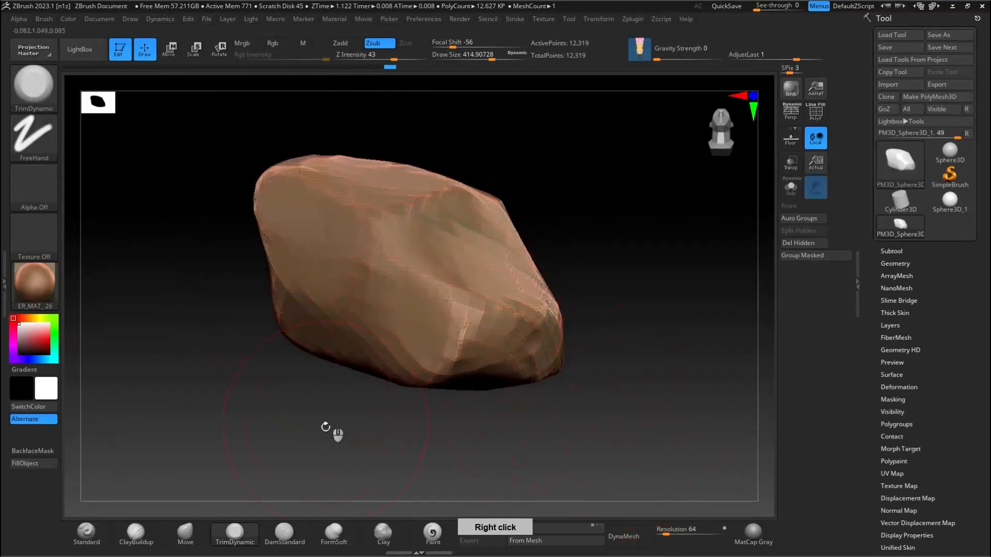
# Step: Set up the ClayBuildup brush with a soft round alpha, draw size about 251 and Z Intensity 8
pyautogui.click(147, 531)
pyautogui.click(38, 192)
pyautogui.click(400, 239)
pyautogui.press('s')
pyautogui.moveTo(340, 260); pyautogui.dragTo(327, 259)
pyautogui.moveTo(368, 57); pyautogui.dragTo(361, 57)
# Step: Build up raised ridges along the rock's upper front edges with ClayBuildup at draw size about 108
pyautogui.moveTo(274, 201); pyautogui.dragTo(320, 215, button='right')
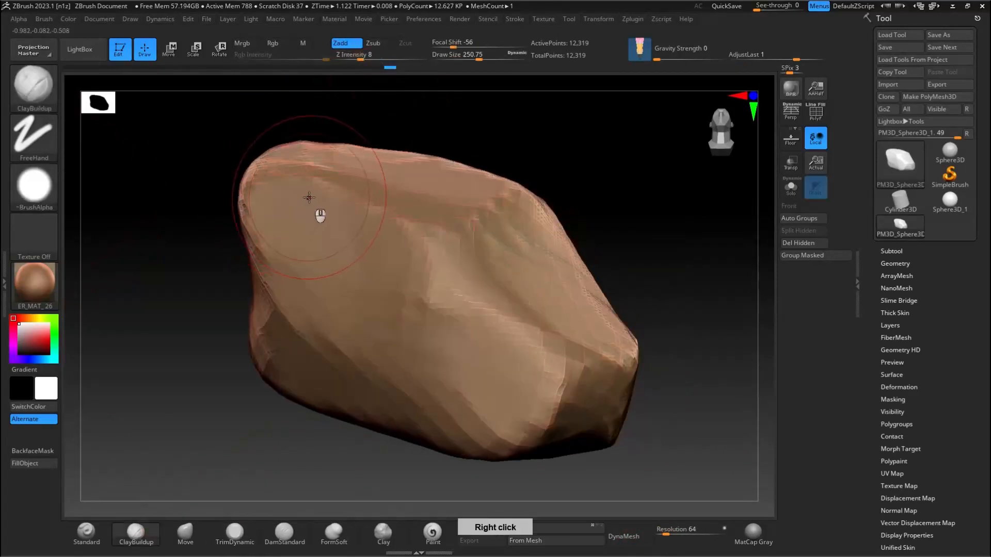
pyautogui.press('s')
pyautogui.moveTo(335, 203); pyautogui.dragTo(269, 180)
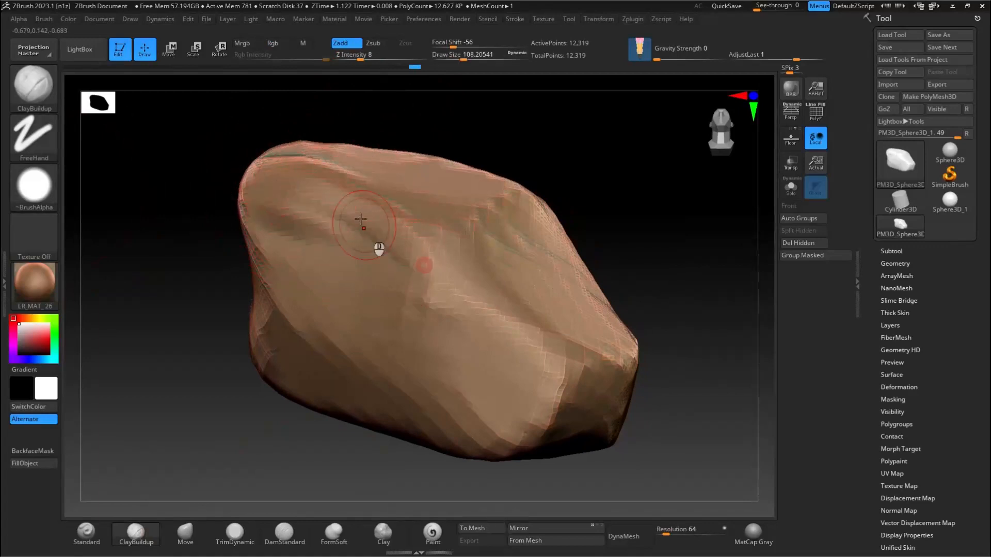
pyautogui.moveTo(517, 178)
pyautogui.mouseDown(button='right')
pyautogui.moveTo(475, 221)
pyautogui.moveTo(413, 166)
pyautogui.moveTo(331, 235)
pyautogui.mouseUp(button='right')
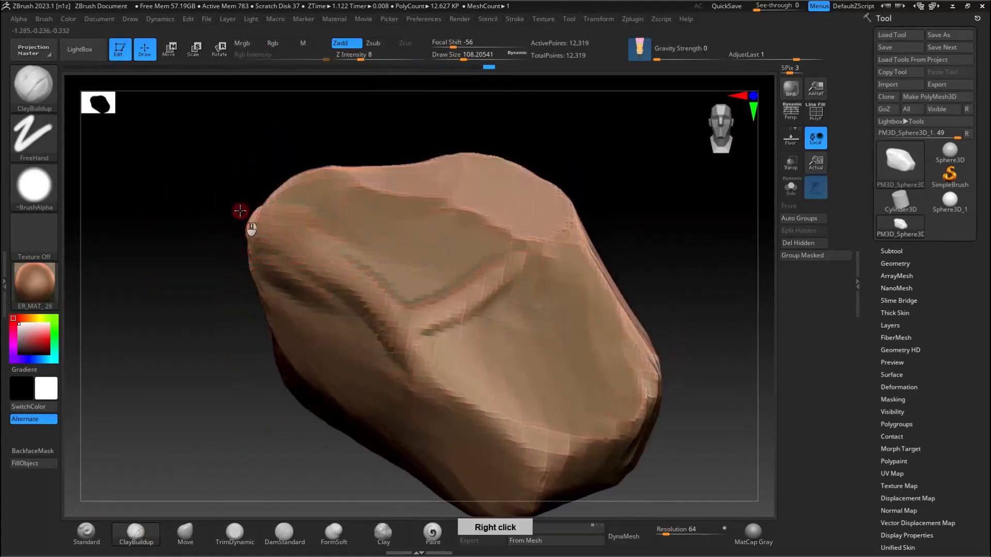
pyautogui.moveTo(310, 176); pyautogui.dragTo(267, 239, button='right')
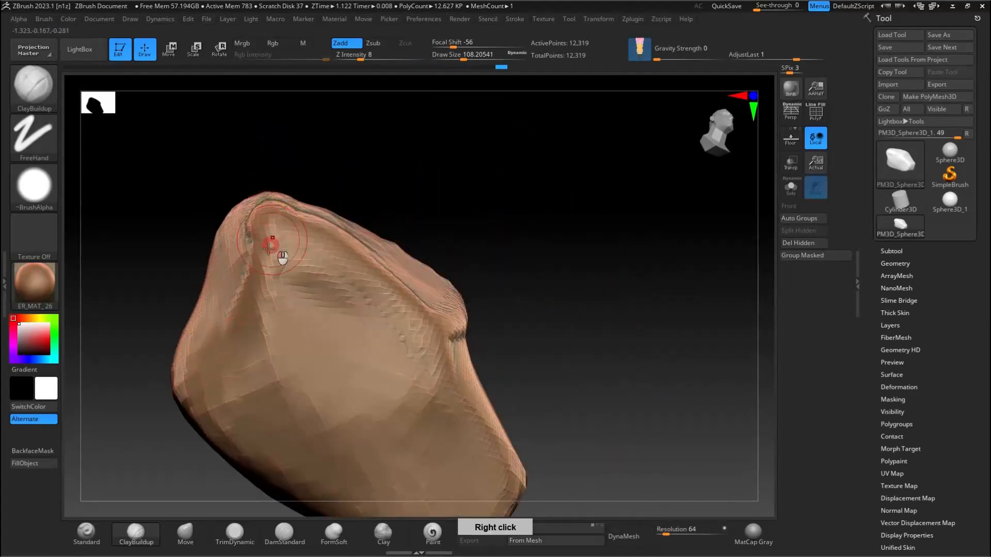
# Step: Add ridges along the rock's side and rear edges with ClayBuildup, smoothing the rough strokes
pyautogui.moveTo(202, 381)
pyautogui.mouseDown(button='right')
pyautogui.moveTo(212, 291)
pyautogui.moveTo(227, 354)
pyautogui.moveTo(228, 297)
pyautogui.moveTo(244, 360)
pyautogui.mouseUp(button='right')
pyautogui.keyDown('shift'); pyautogui.moveTo(254, 363); pyautogui.dragTo(261, 366); pyautogui.keyUp('shift')
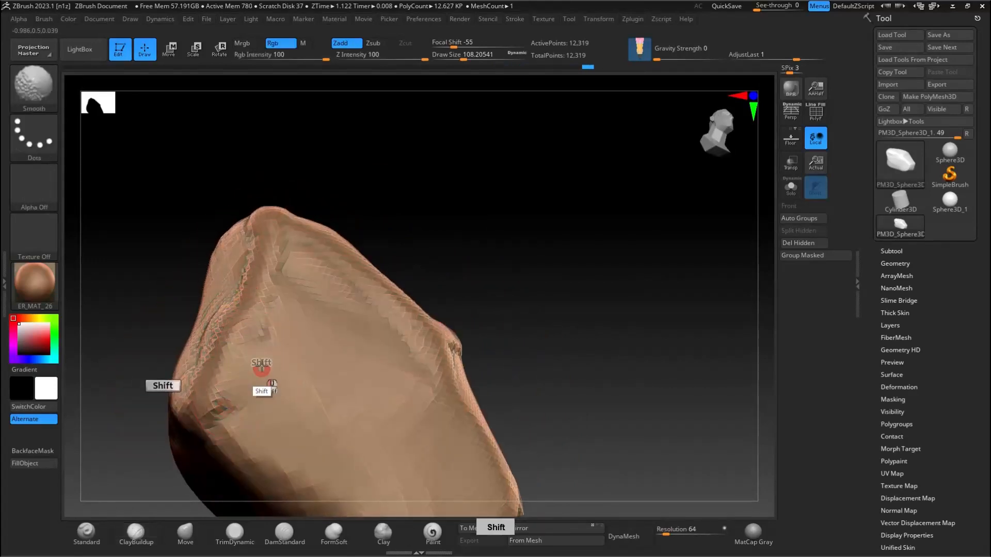
pyautogui.moveTo(347, 327)
pyautogui.mouseDown(button='right')
pyautogui.moveTo(287, 347)
pyautogui.moveTo(410, 321)
pyautogui.moveTo(376, 310)
pyautogui.moveTo(405, 264)
pyautogui.moveTo(342, 371)
pyautogui.moveTo(380, 299)
pyautogui.moveTo(376, 340)
pyautogui.moveTo(459, 288)
pyautogui.moveTo(464, 314)
pyautogui.moveTo(490, 267)
pyautogui.moveTo(452, 291)
pyautogui.mouseUp(button='right')
pyautogui.moveTo(270, 358); pyautogui.dragTo(343, 330, button='right')
pyautogui.press('shift')
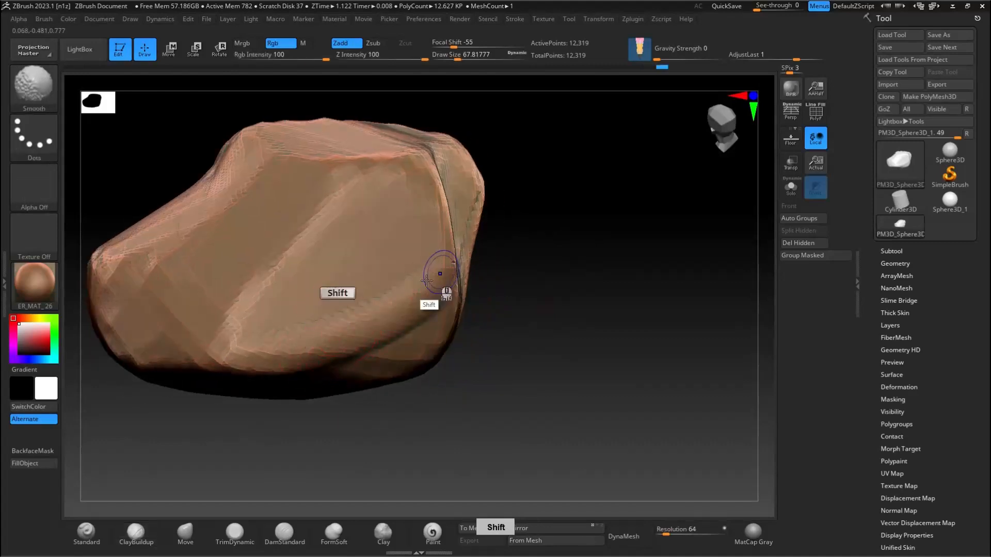
pyautogui.moveTo(416, 284)
pyautogui.mouseDown(button='right')
pyautogui.moveTo(397, 287)
pyautogui.moveTo(412, 261)
pyautogui.moveTo(405, 282)
pyautogui.moveTo(454, 271)
pyautogui.moveTo(465, 284)
pyautogui.mouseUp(button='right')
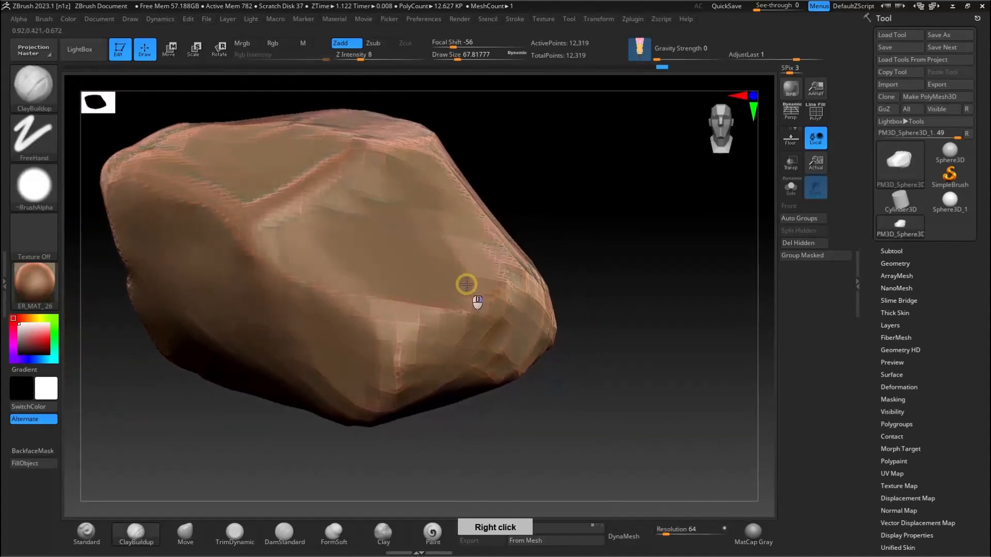
# Step: Carve an uneven hollow into the large front face with ClayBuildup at draw size about 217
pyautogui.press('alt')
pyautogui.press('s')
pyautogui.moveTo(317, 267)
pyautogui.mouseDown()
pyautogui.moveTo(339, 265)
pyautogui.moveTo(321, 244)
pyautogui.moveTo(376, 265)
pyautogui.moveTo(385, 284)
pyautogui.mouseUp()
pyautogui.moveTo(384, 284); pyautogui.dragTo(329, 406, button='right')
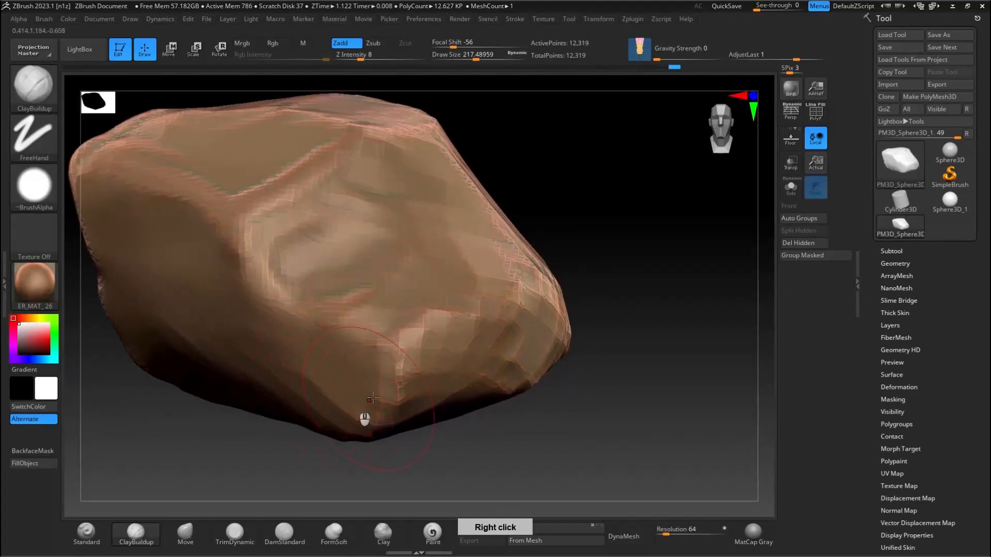
# Step: Build up a ridge along the lower edge of the front face with ClayBuildup at draw size about 97
pyautogui.press('s')
pyautogui.moveTo(534, 312); pyautogui.dragTo(520, 312)
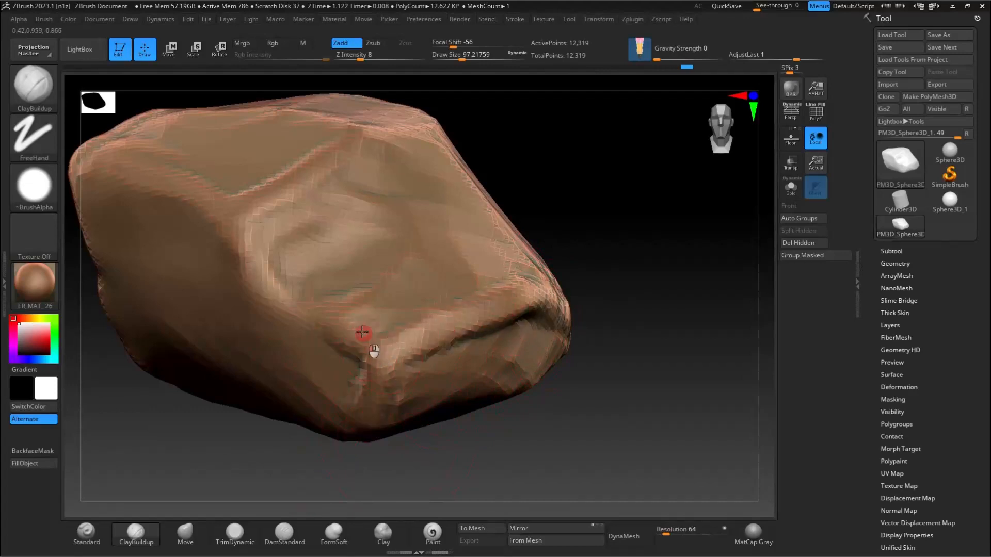
pyautogui.moveTo(454, 296)
pyautogui.mouseDown(button='right')
pyautogui.moveTo(554, 261)
pyautogui.moveTo(467, 316)
pyautogui.mouseUp(button='right')
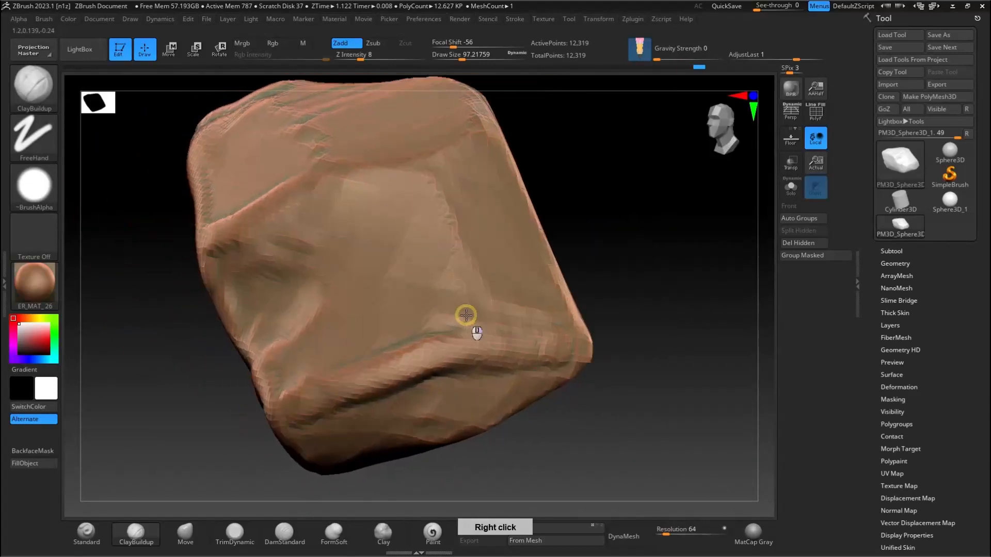
# Step: Add a narrow diagonal ridge across the lower side corner with ClayBuildup at draw size about 59
pyautogui.press('s')
pyautogui.moveTo(489, 338); pyautogui.dragTo(483, 338)
pyautogui.moveTo(566, 338); pyautogui.dragTo(510, 334)
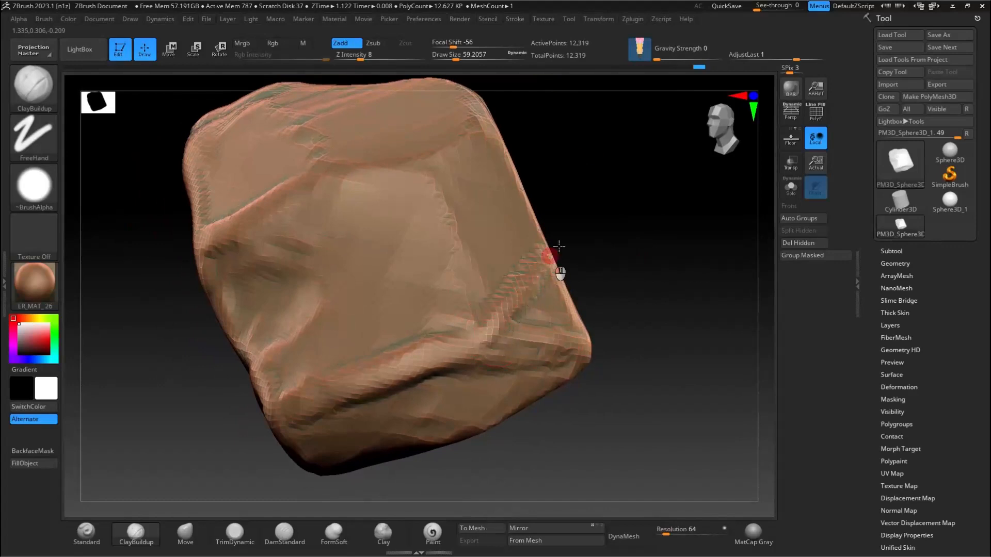
pyautogui.moveTo(559, 246); pyautogui.dragTo(545, 257)
pyautogui.moveTo(638, 277); pyautogui.dragTo(560, 290, button='right')
# Step: Sculpt grooves and raised edges around the rock's end face and lower corners with ClayBuildup at draw size about 132
pyautogui.press('s')
pyautogui.moveTo(563, 294); pyautogui.dragTo(574, 294)
pyautogui.moveTo(610, 287); pyautogui.dragTo(605, 253)
pyautogui.moveTo(662, 285); pyautogui.dragTo(671, 240)
pyautogui.keyDown('alt'); pyautogui.moveTo(675, 236); pyautogui.dragTo(550, 326, button='right'); pyautogui.keyUp('alt')
pyautogui.moveTo(551, 325); pyautogui.dragTo(583, 312, button='right')
pyautogui.moveTo(511, 361)
pyautogui.mouseDown()
pyautogui.moveTo(520, 304)
pyautogui.moveTo(518, 360)
pyautogui.mouseUp()
pyautogui.moveTo(553, 304)
pyautogui.keyDown('alt'); pyautogui.mouseDown(button='right')
pyautogui.moveTo(579, 218)
pyautogui.moveTo(521, 305)
pyautogui.mouseUp(button='right'); pyautogui.keyUp('alt')
pyautogui.moveTo(516, 320)
pyautogui.keyDown('shift'); pyautogui.mouseDown()
pyautogui.moveTo(494, 385)
pyautogui.moveTo(433, 379)
pyautogui.mouseUp(); pyautogui.keyUp('shift')
pyautogui.moveTo(433, 380); pyautogui.dragTo(465, 294, button='right')
pyautogui.keyDown('alt'); pyautogui.moveTo(465, 294); pyautogui.dragTo(559, 259, button='right'); pyautogui.keyUp('alt')
pyautogui.moveTo(454, 321); pyautogui.dragTo(473, 285, button='right')
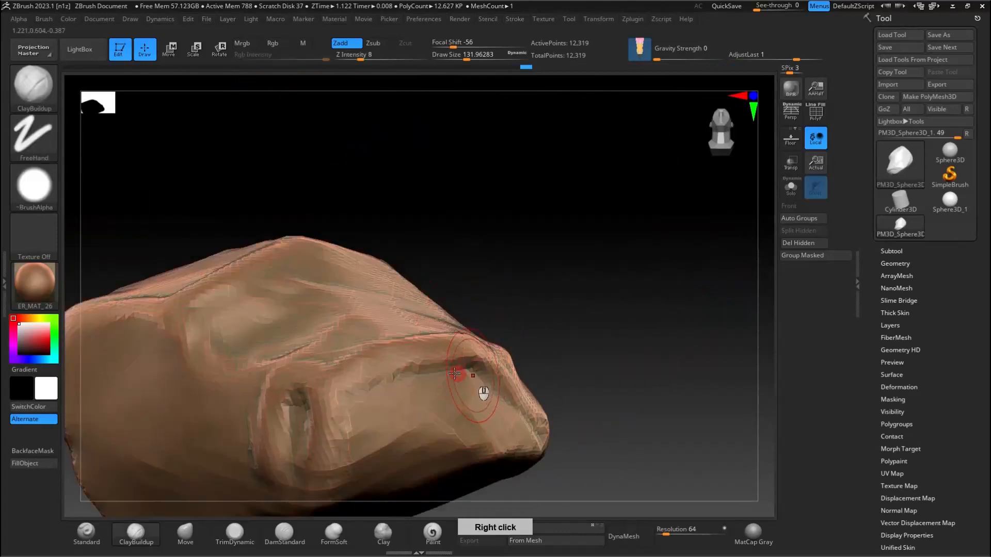
# Step: Build up thick ridges along the edges of the rock's back and underside with ClayBuildup
pyautogui.moveTo(487, 397); pyautogui.dragTo(532, 343, button='right')
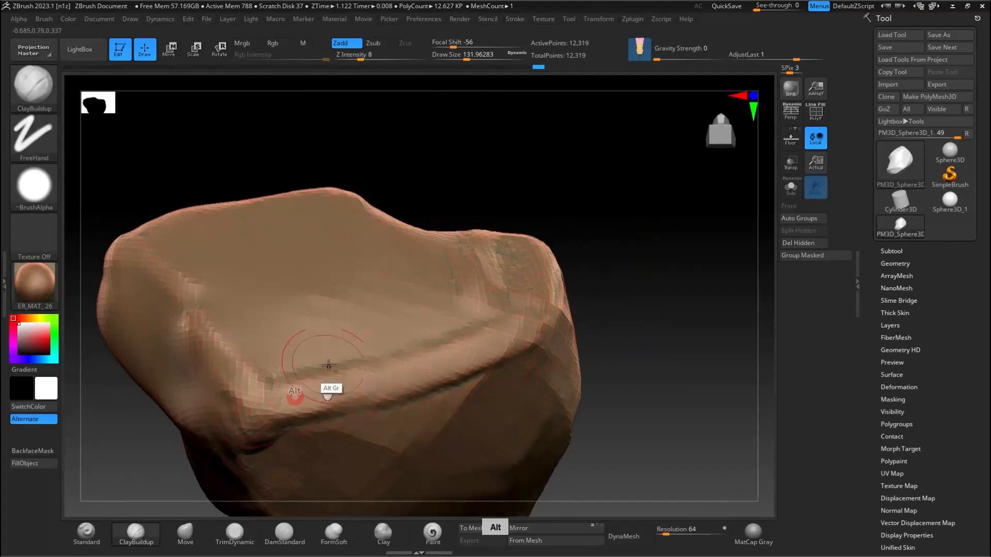
pyautogui.moveTo(327, 393); pyautogui.dragTo(354, 229, button='right')
pyautogui.moveTo(283, 460); pyautogui.dragTo(215, 284, button='right')
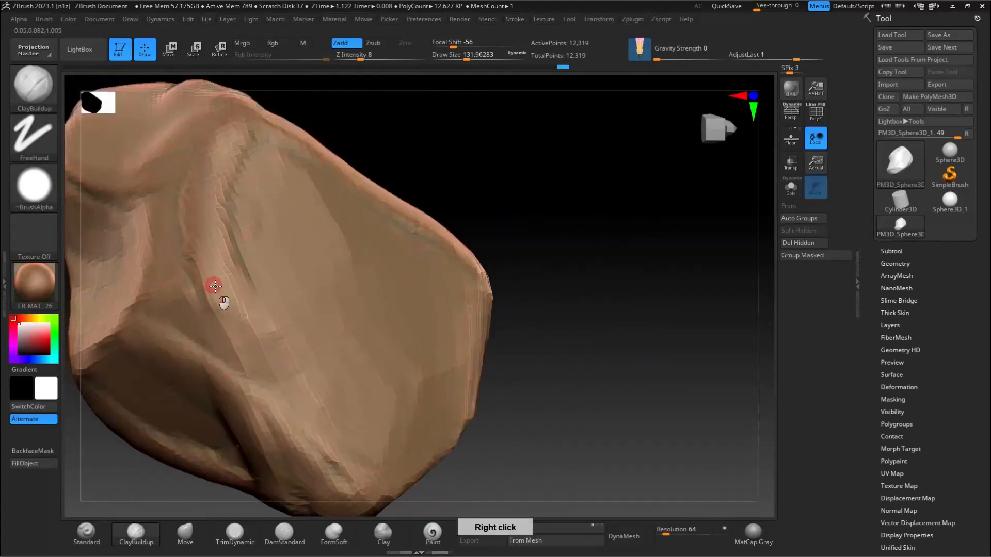
pyautogui.moveTo(415, 371); pyautogui.dragTo(388, 458, button='right')
pyautogui.moveTo(453, 269); pyautogui.dragTo(192, 512, button='right')
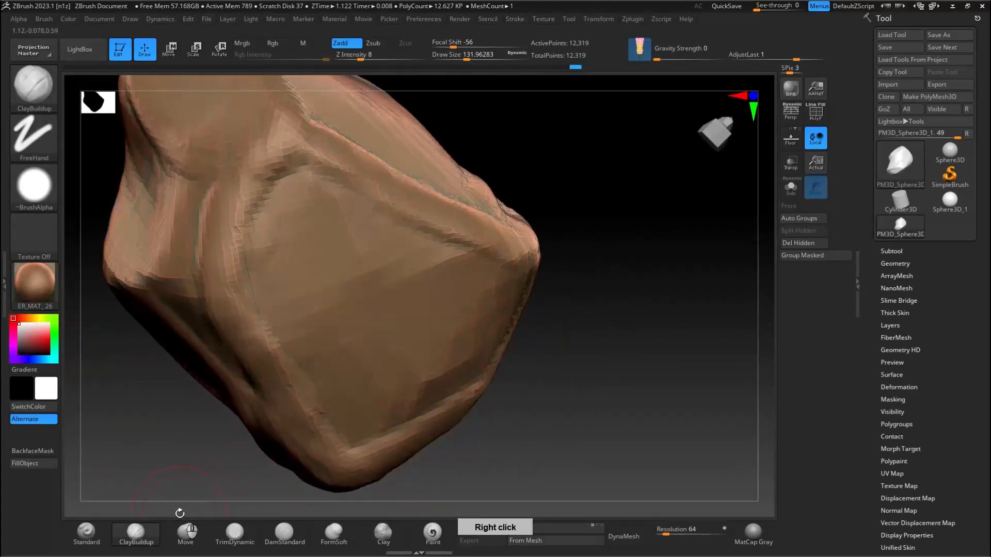
# Step: Flatten the ridges on the rock's underside and rear edges with TrimDynamic at draw size about 132
pyautogui.click(234, 532)
pyautogui.moveTo(238, 279); pyautogui.dragTo(387, 199)
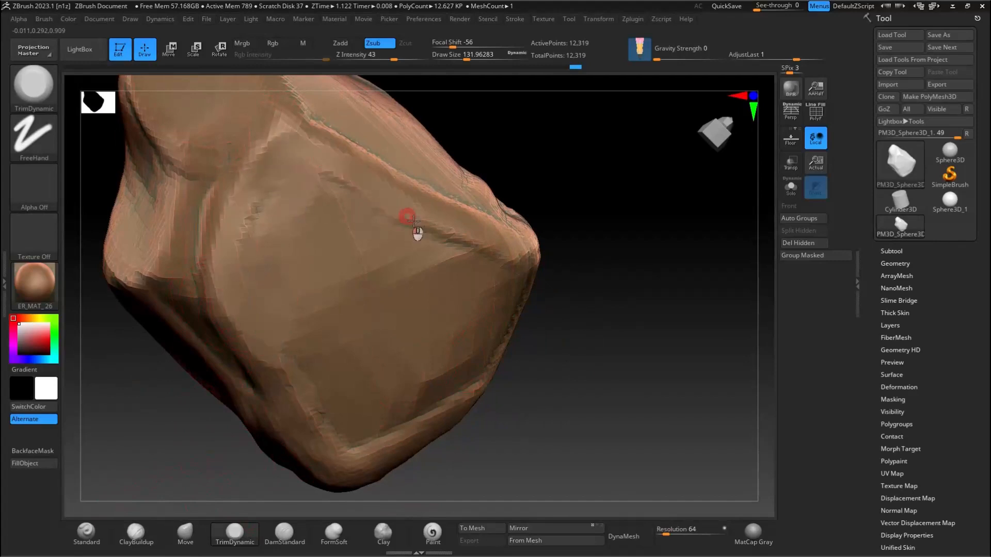
pyautogui.moveTo(524, 264); pyautogui.dragTo(451, 404, button='right')
pyautogui.moveTo(565, 368); pyautogui.dragTo(518, 270, button='right')
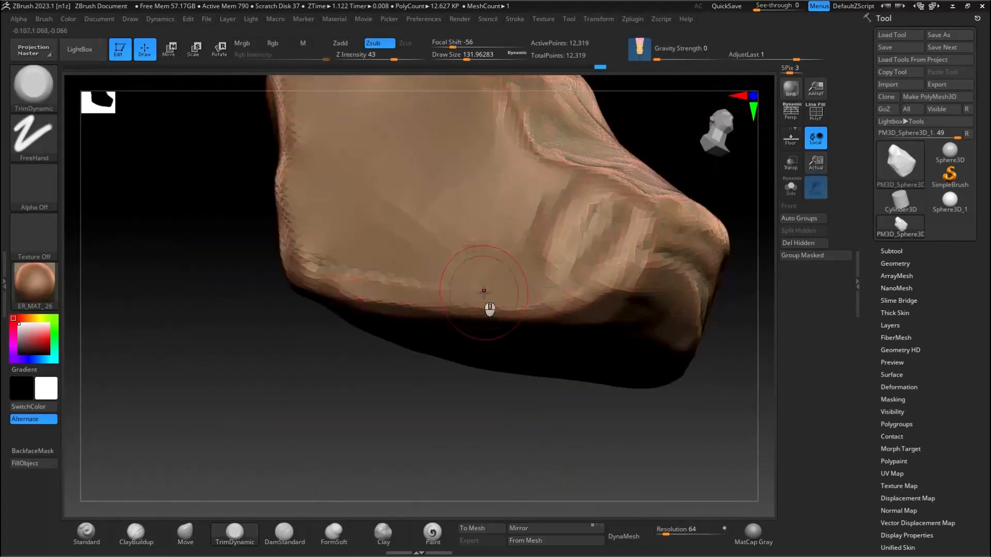
pyautogui.keyDown('ctrl'); pyautogui.moveTo(394, 152); pyautogui.dragTo(503, 356, button='right'); pyautogui.keyUp('ctrl')
pyautogui.keyDown('alt'); pyautogui.moveTo(454, 250); pyautogui.dragTo(603, 218, button='right'); pyautogui.keyUp('alt')
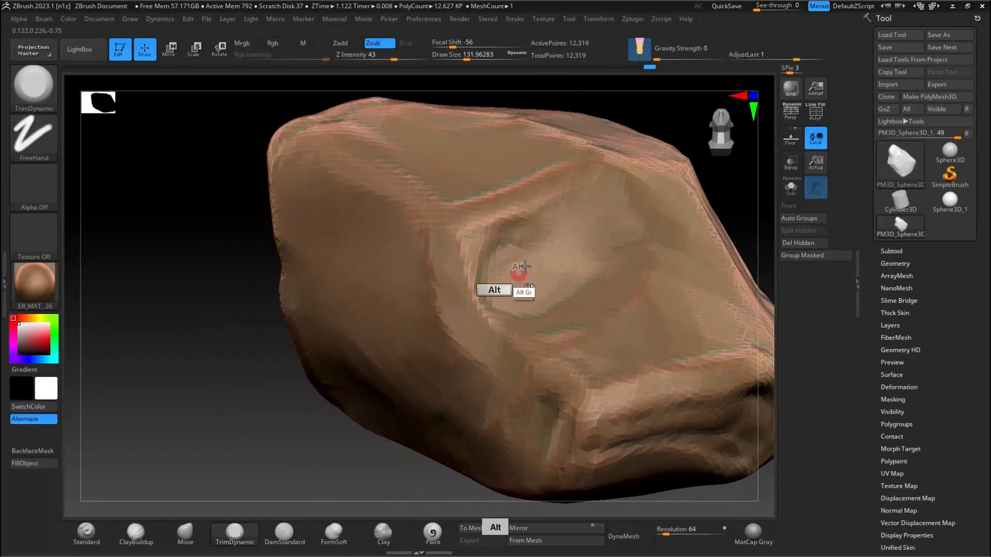
# Step: Trim the front hollow and its surrounding ridges into crisp planes with TrimDynamic
pyautogui.keyDown('alt'); pyautogui.moveTo(525, 266); pyautogui.dragTo(478, 278); pyautogui.keyUp('alt')
pyautogui.moveTo(474, 327); pyautogui.dragTo(440, 321)
pyautogui.moveTo(572, 295)
pyautogui.mouseDown(button='right')
pyautogui.moveTo(622, 298)
pyautogui.moveTo(637, 331)
pyautogui.mouseUp(button='right')
pyautogui.moveTo(591, 360)
pyautogui.mouseDown()
pyautogui.moveTo(585, 350)
pyautogui.moveTo(631, 391)
pyautogui.mouseUp()
pyautogui.moveTo(687, 332)
pyautogui.keyDown('alt'); pyautogui.mouseDown(button='right')
pyautogui.moveTo(447, 309)
pyautogui.moveTo(400, 377)
pyautogui.mouseUp(button='right'); pyautogui.keyUp('alt')
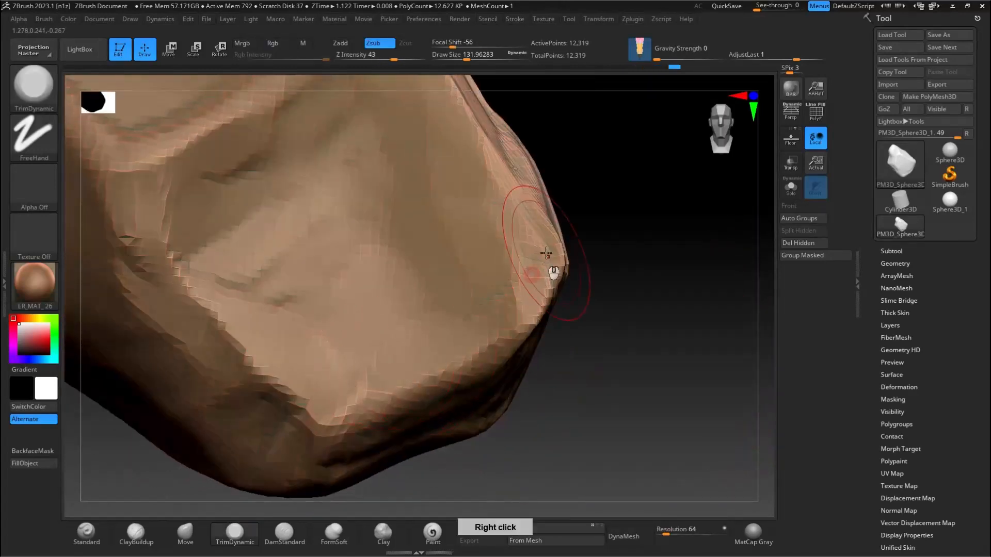
pyautogui.moveTo(537, 274); pyautogui.dragTo(458, 290, button='right')
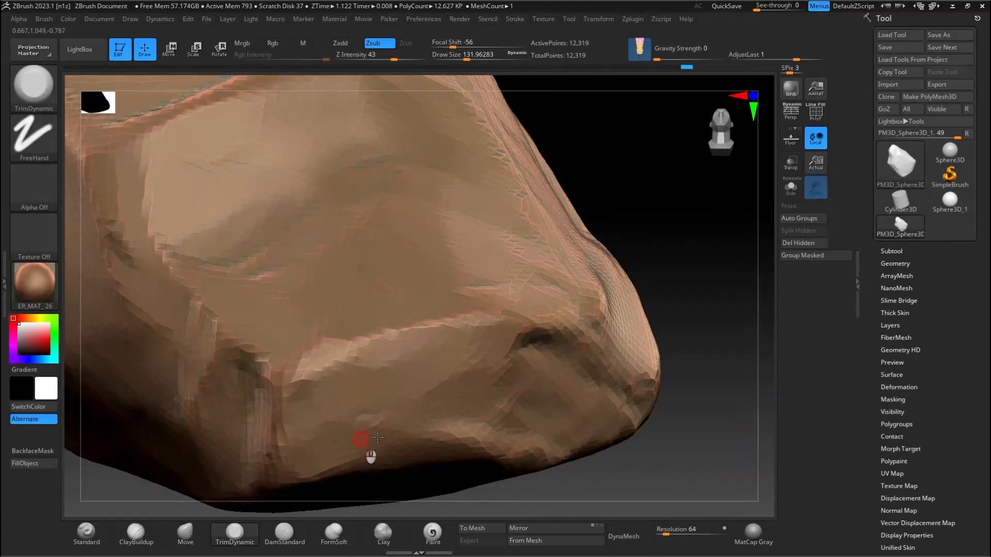
# Step: Flatten the end face and the lower corner ridges with TrimDynamic
pyautogui.moveTo(570, 371); pyautogui.dragTo(747, 395, button='right')
pyautogui.moveTo(398, 394)
pyautogui.mouseDown(button='right')
pyautogui.moveTo(454, 281)
pyautogui.moveTo(531, 294)
pyautogui.moveTo(463, 258)
pyautogui.moveTo(454, 281)
pyautogui.mouseUp(button='right')
pyautogui.moveTo(454, 282)
pyautogui.keyDown('alt'); pyautogui.mouseDown(button='right')
pyautogui.moveTo(489, 318)
pyautogui.moveTo(469, 325)
pyautogui.mouseUp(button='right'); pyautogui.keyUp('alt')
pyautogui.moveTo(467, 338)
pyautogui.mouseDown()
pyautogui.moveTo(483, 319)
pyautogui.moveTo(568, 284)
pyautogui.mouseUp()
pyautogui.moveTo(583, 284); pyautogui.dragTo(479, 268, button='right')
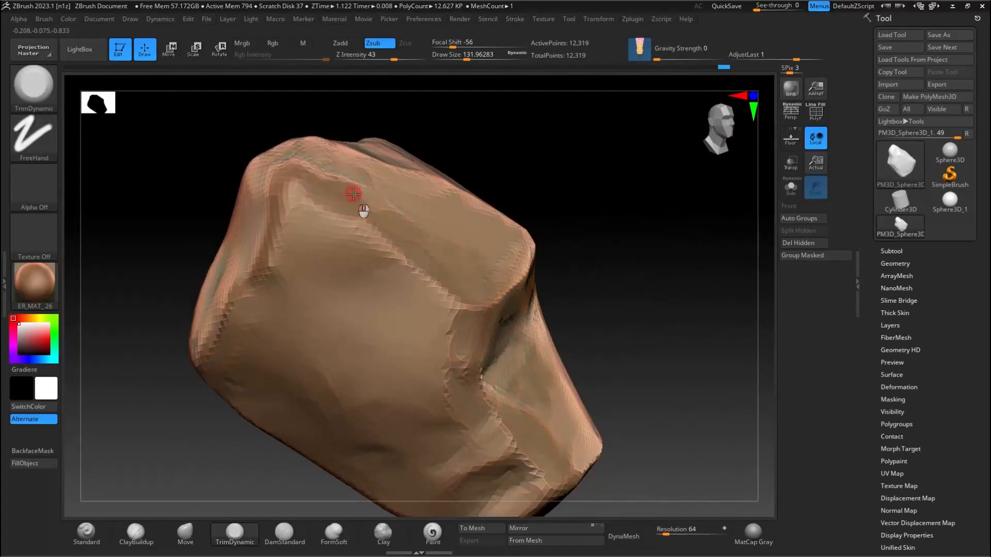
# Step: Trim the ridges along the rock's upper edges and narrow side into hard-edged facets with TrimDynamic
pyautogui.moveTo(362, 198); pyautogui.dragTo(454, 271, button='right')
pyautogui.moveTo(503, 241); pyautogui.dragTo(484, 300, button='right')
pyautogui.moveTo(556, 182)
pyautogui.mouseDown(button='right')
pyautogui.moveTo(544, 119)
pyautogui.moveTo(527, 276)
pyautogui.moveTo(697, 372)
pyautogui.moveTo(594, 325)
pyautogui.moveTo(632, 356)
pyautogui.mouseUp(button='right')
pyautogui.moveTo(694, 392)
pyautogui.mouseDown()
pyautogui.moveTo(701, 400)
pyautogui.moveTo(706, 377)
pyautogui.mouseUp()
pyautogui.keyDown('alt'); pyautogui.moveTo(681, 314); pyautogui.dragTo(407, 274, button='right'); pyautogui.keyUp('alt')
pyautogui.keyDown('ctrl'); pyautogui.moveTo(407, 273); pyautogui.dragTo(346, 323, button='right'); pyautogui.keyUp('ctrl')
pyautogui.moveTo(283, 339)
pyautogui.mouseDown()
pyautogui.moveTo(294, 380)
pyautogui.moveTo(369, 351)
pyautogui.mouseUp()
pyautogui.moveTo(428, 221); pyautogui.dragTo(480, 169, button='right')
pyautogui.moveTo(372, 227)
pyautogui.mouseDown()
pyautogui.moveTo(310, 194)
pyautogui.moveTo(299, 171)
pyautogui.mouseUp()
pyautogui.moveTo(286, 127); pyautogui.dragTo(320, 341, button='right')
pyautogui.moveTo(302, 394)
pyautogui.mouseDown()
pyautogui.moveTo(277, 317)
pyautogui.moveTo(287, 268)
pyautogui.mouseUp()
# Step: Refine the planes and chipped edges on the remaining back and side faces with TrimDynamic
pyautogui.moveTo(364, 315); pyautogui.dragTo(521, 278, button='right')
pyautogui.moveTo(495, 330); pyautogui.dragTo(439, 439)
pyautogui.keyDown('alt'); pyautogui.moveTo(475, 302); pyautogui.dragTo(536, 206, button='right'); pyautogui.keyUp('alt')
pyautogui.moveTo(537, 207); pyautogui.dragTo(480, 281, button='right')
pyautogui.keyDown('alt'); pyautogui.moveTo(688, 209); pyautogui.dragTo(593, 284, button='right'); pyautogui.keyUp('alt')
pyautogui.moveTo(504, 324); pyautogui.dragTo(484, 341)
pyautogui.moveTo(573, 278)
pyautogui.mouseDown(button='right')
pyautogui.moveTo(590, 310)
pyautogui.moveTo(487, 348)
pyautogui.moveTo(493, 392)
pyautogui.mouseUp(button='right')
pyautogui.moveTo(513, 295); pyautogui.dragTo(516, 289)
pyautogui.moveTo(479, 220)
pyautogui.mouseDown()
pyautogui.moveTo(407, 284)
pyautogui.moveTo(392, 325)
pyautogui.mouseUp()
pyautogui.moveTo(511, 284); pyautogui.dragTo(433, 247, button='right')
pyautogui.moveTo(571, 254); pyautogui.dragTo(577, 240)
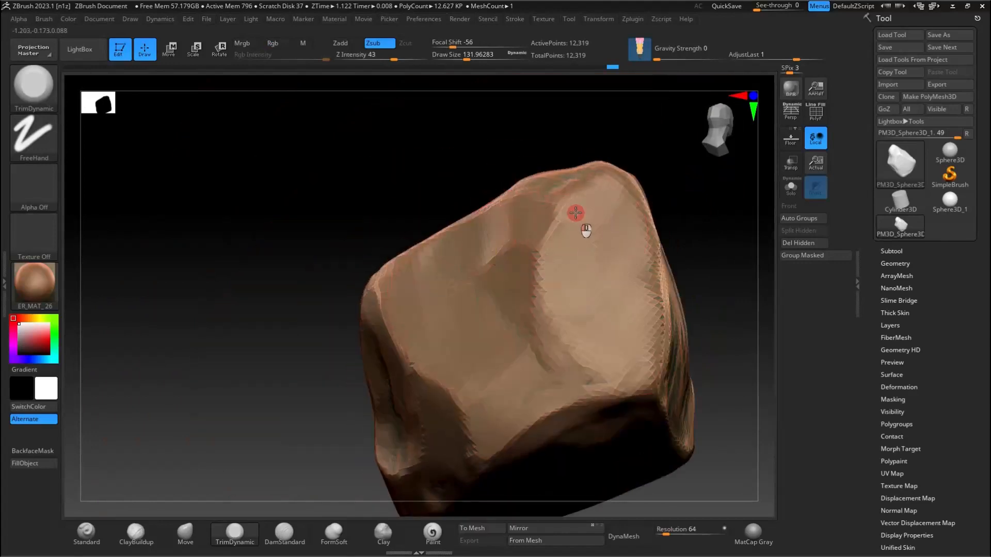
pyautogui.moveTo(564, 336); pyautogui.dragTo(567, 330)
pyautogui.moveTo(568, 330)
pyautogui.mouseDown(button='right')
pyautogui.moveTo(475, 288)
pyautogui.moveTo(307, 355)
pyautogui.mouseUp(button='right')
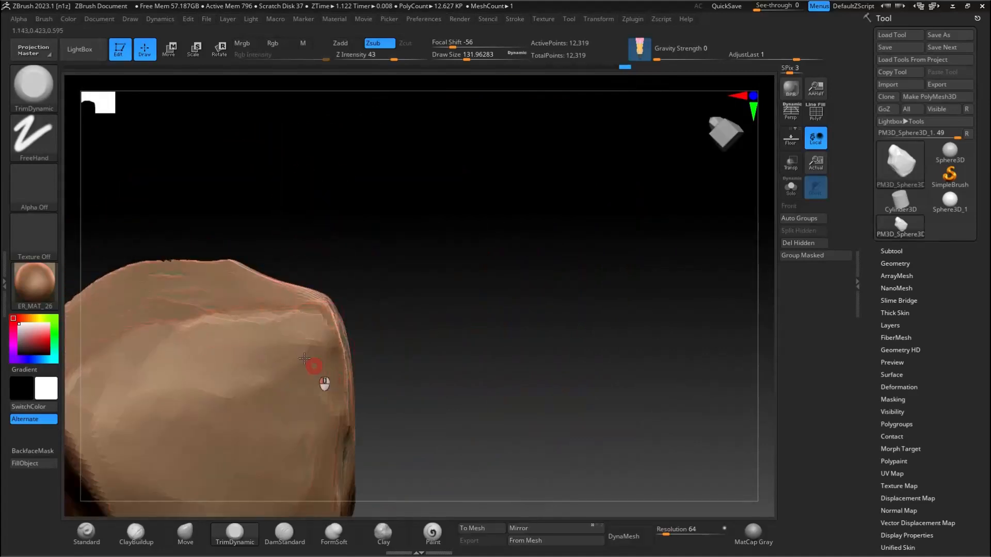
pyautogui.moveTo(234, 396); pyautogui.dragTo(504, 245, button='right')
# Step: Build up the rock's lower side face with ClayBuildup and adjust its side outline with the Move brush
pyautogui.click(136, 531)
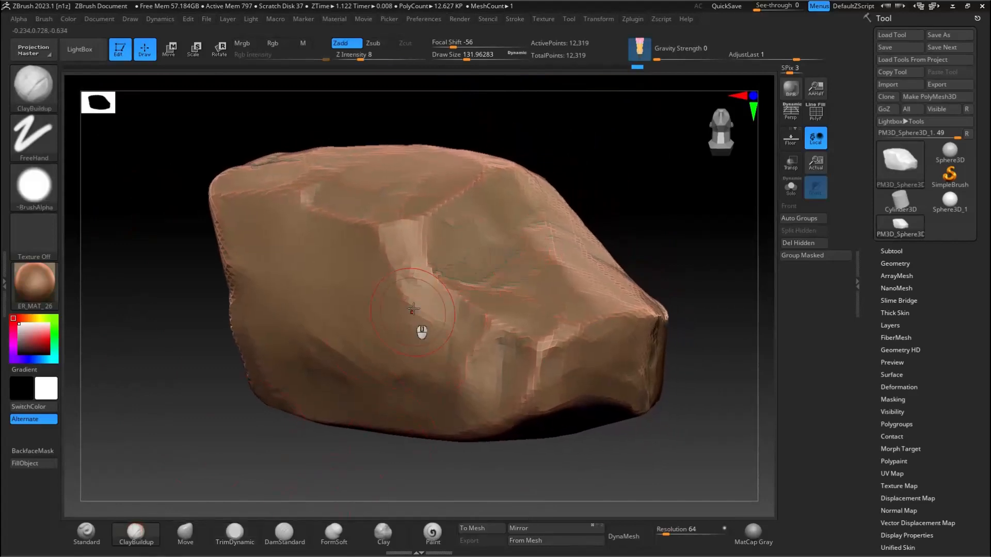
pyautogui.moveTo(420, 417)
pyautogui.mouseDown(button='right')
pyautogui.moveTo(360, 283)
pyautogui.moveTo(341, 310)
pyautogui.mouseUp(button='right')
pyautogui.click(185, 531)
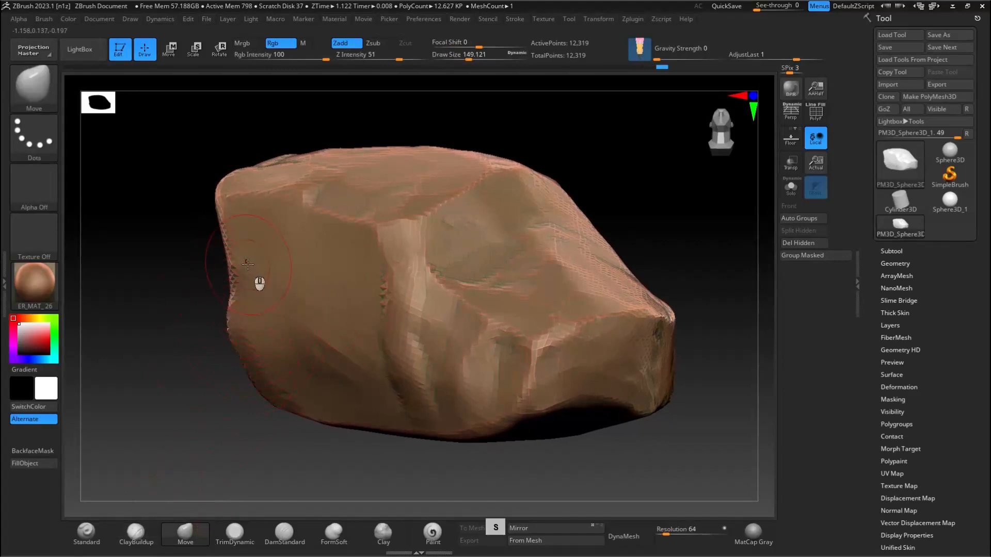
pyautogui.moveTo(231, 268); pyautogui.dragTo(226, 267)
pyautogui.moveTo(407, 261)
pyautogui.mouseDown(button='right')
pyautogui.moveTo(432, 255)
pyautogui.moveTo(413, 273)
pyautogui.mouseUp(button='right')
# Step: Set See-through to 60 and align the rock over the reference photo behind the window
pyautogui.moveTo(757, 9); pyautogui.dragTo(784, 10)
pyautogui.press('ctrl')
pyautogui.press('alt')
pyautogui.keyDown('ctrl'); pyautogui.moveTo(444, 237); pyautogui.dragTo(423, 256, button='right'); pyautogui.keyUp('ctrl')
pyautogui.keyDown('alt'); pyautogui.moveTo(493, 222); pyautogui.dragTo(501, 252, button='right'); pyautogui.keyUp('alt')
pyautogui.moveTo(408, 259); pyautogui.dragTo(415, 248, button='right')
pyautogui.moveTo(351, 258); pyautogui.dragTo(431, 219, button='right')
pyautogui.moveTo(495, 247)
pyautogui.mouseDown(button='right')
pyautogui.moveTo(675, 288)
pyautogui.moveTo(616, 276)
pyautogui.mouseUp(button='right')
pyautogui.moveTo(449, 272)
pyautogui.mouseDown(button='right')
pyautogui.moveTo(440, 267)
pyautogui.moveTo(502, 265)
pyautogui.mouseUp(button='right')
# Step: Pull the rock's upper corner, far end and lower edge out to the reference silhouette with the Move brush
pyautogui.press('s')
pyautogui.moveTo(499, 361)
pyautogui.mouseDown()
pyautogui.moveTo(516, 362)
pyautogui.moveTo(493, 376)
pyautogui.moveTo(555, 361)
pyautogui.mouseUp()
pyautogui.press('s')
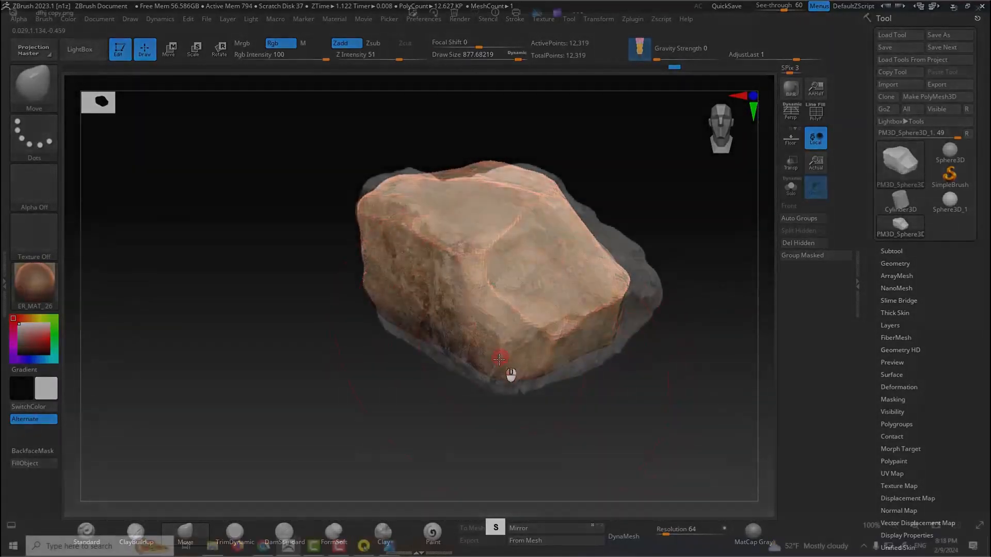
pyautogui.moveTo(388, 209); pyautogui.dragTo(361, 221)
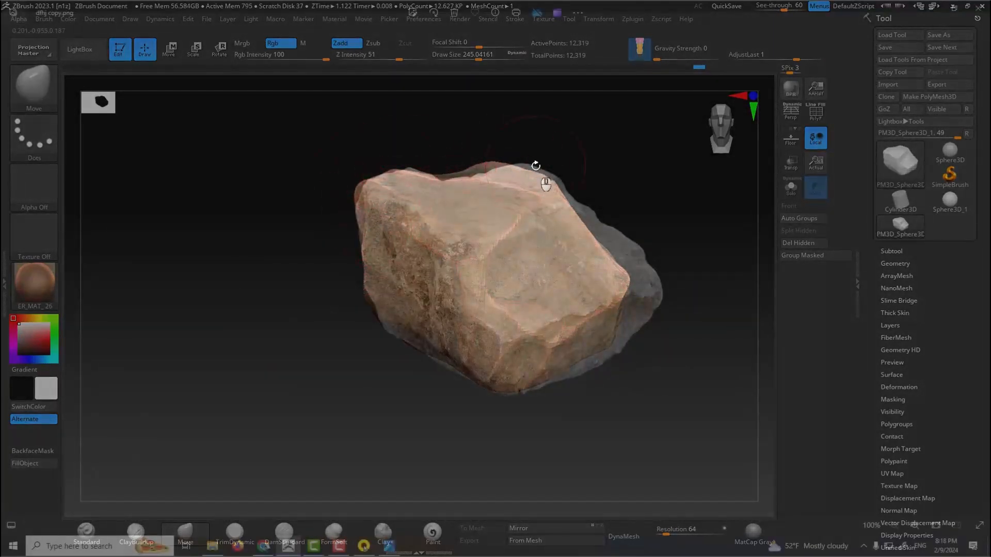
pyautogui.press('s')
pyautogui.moveTo(593, 250)
pyautogui.mouseDown()
pyautogui.moveTo(632, 272)
pyautogui.moveTo(619, 287)
pyautogui.mouseUp()
pyautogui.press('s')
pyautogui.moveTo(571, 372); pyautogui.dragTo(575, 387)
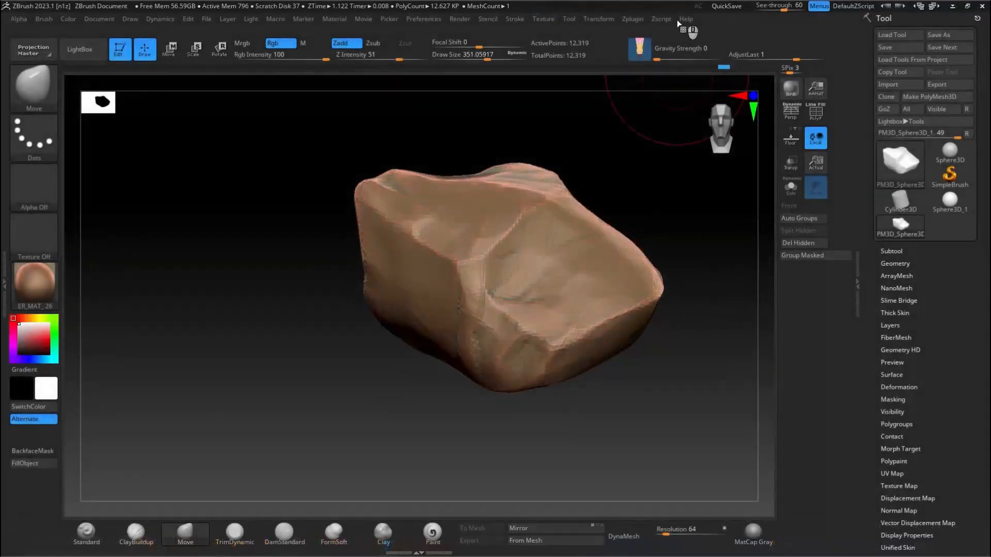
# Step: Fit the upper outline and inner ridge to the reference using the Move brush at varying draw sizes
pyautogui.press('s')
pyautogui.moveTo(527, 214); pyautogui.dragTo(520, 221)
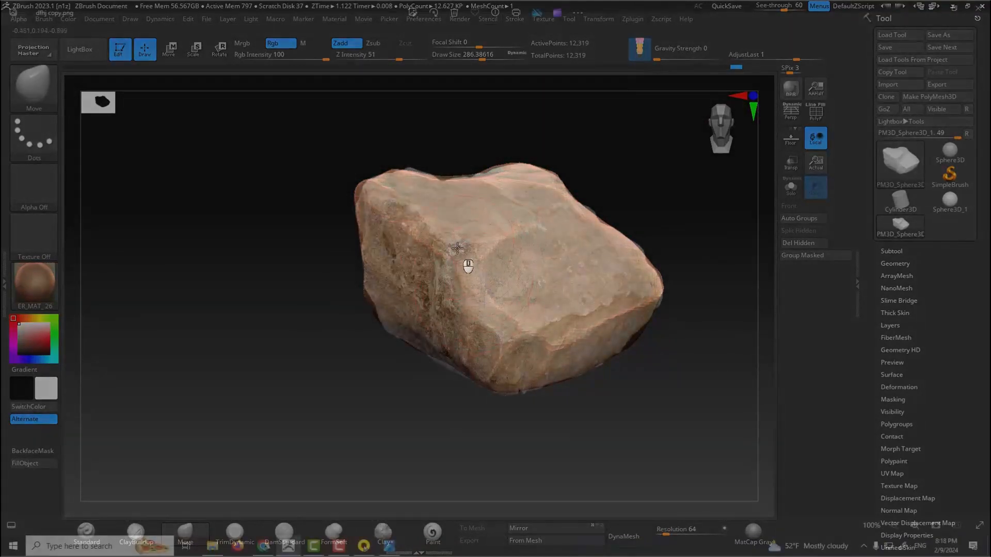
pyautogui.keyDown('shift'); pyautogui.moveTo(457, 248); pyautogui.dragTo(416, 244); pyautogui.keyUp('shift')
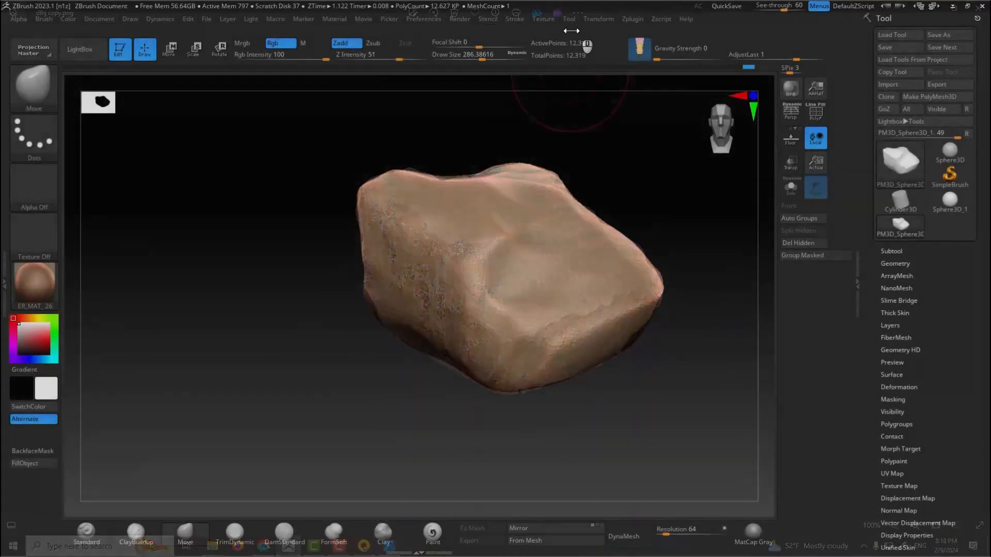
pyautogui.press('s')
pyautogui.moveTo(415, 181); pyautogui.dragTo(401, 186)
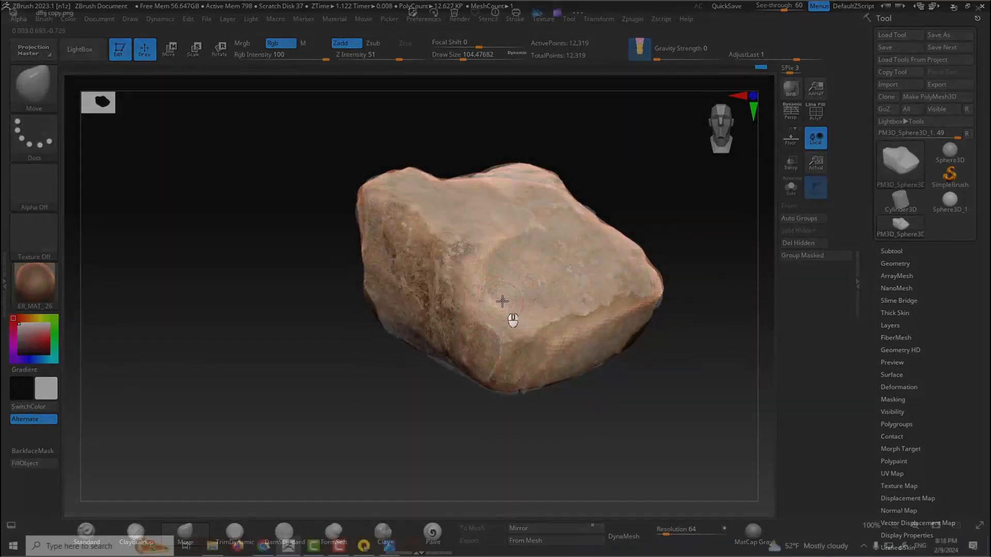
pyautogui.press('s')
pyautogui.moveTo(491, 289); pyautogui.dragTo(524, 289)
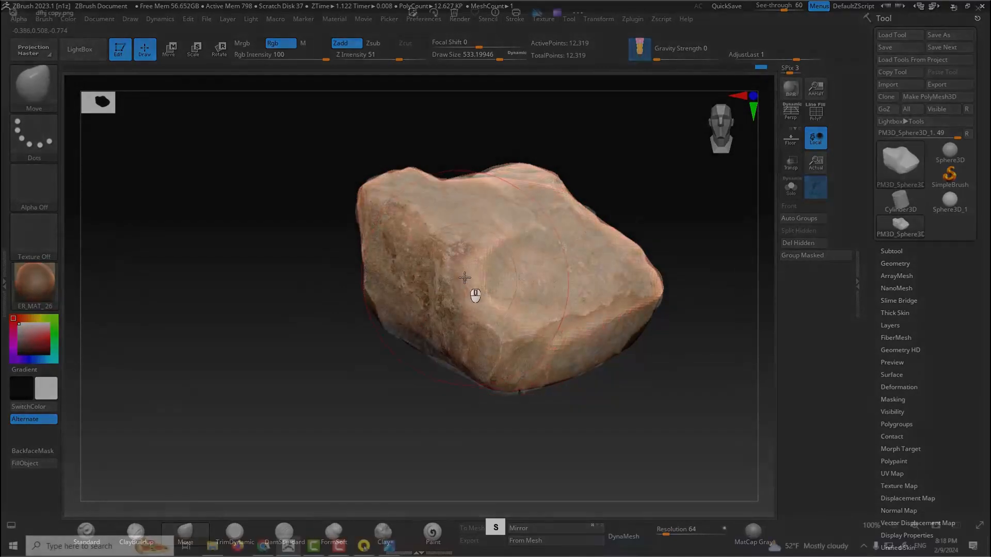
pyautogui.moveTo(464, 277); pyautogui.dragTo(434, 262)
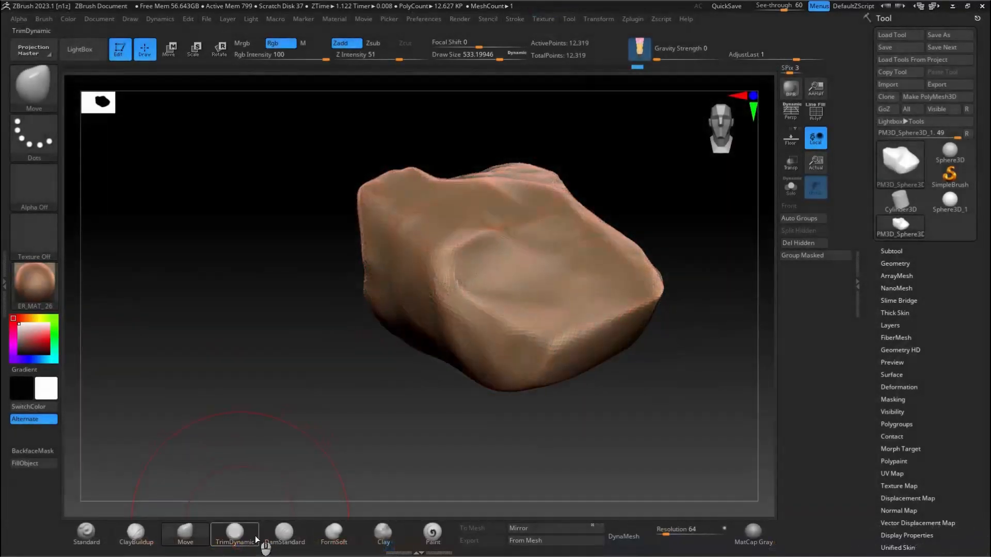
# Step: Flatten the planes around the front corner and the end face with TrimDynamic, following the reference
pyautogui.click(241, 531)
pyautogui.press('s')
pyautogui.moveTo(478, 282)
pyautogui.mouseDown()
pyautogui.moveTo(453, 281)
pyautogui.moveTo(457, 274)
pyautogui.mouseUp()
pyautogui.moveTo(482, 309); pyautogui.dragTo(541, 346)
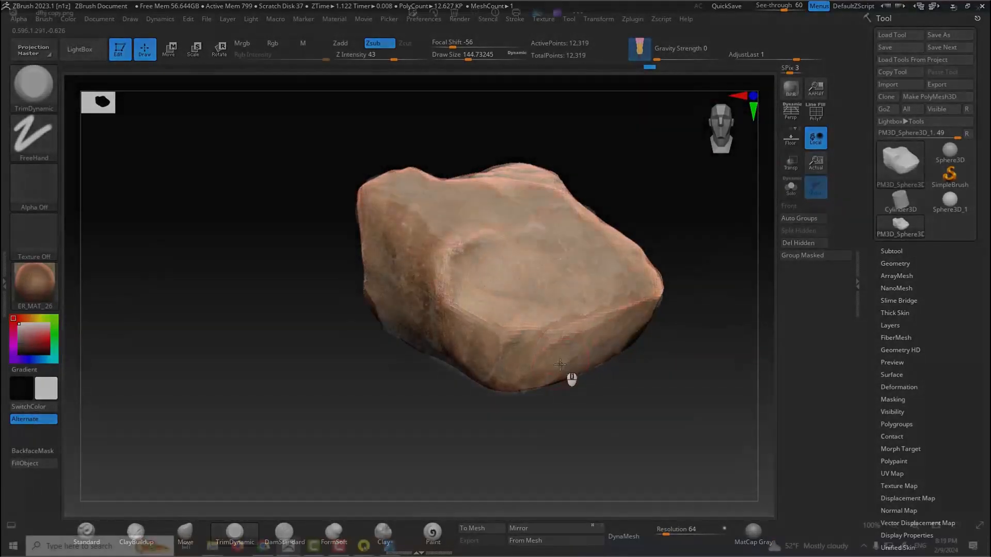
pyautogui.press('s')
pyautogui.moveTo(564, 360); pyautogui.dragTo(571, 355)
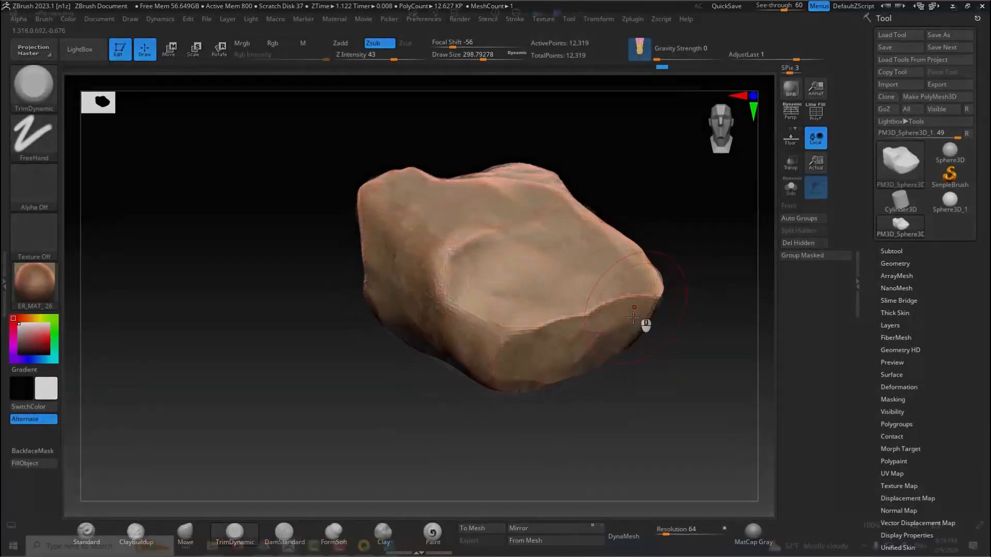
pyautogui.moveTo(593, 344); pyautogui.dragTo(616, 332)
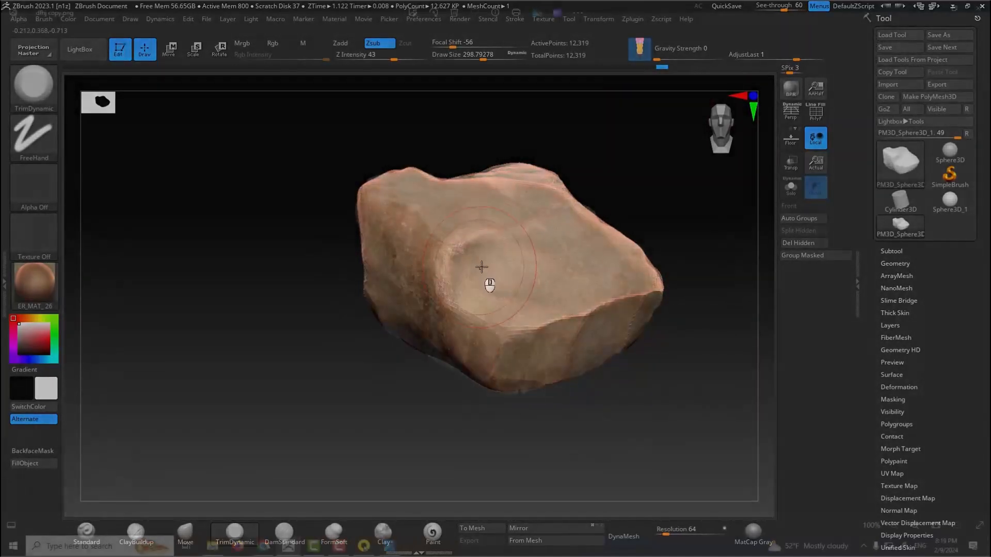
# Step: Trim the hollow, the shadowed side face and the raised upper ridge with TrimDynamic to match the reference
pyautogui.press('s')
pyautogui.moveTo(493, 263); pyautogui.dragTo(482, 268)
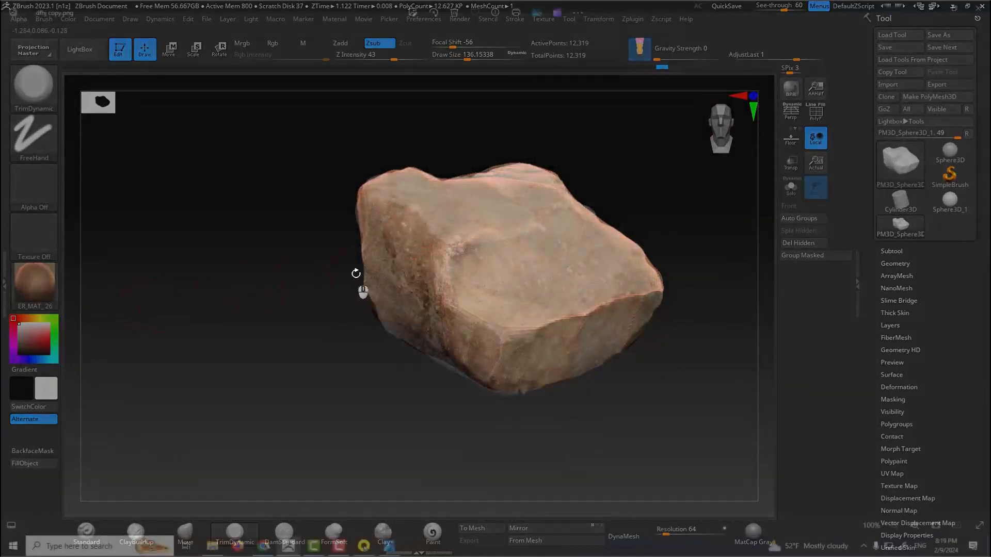
pyautogui.press('s')
pyautogui.moveTo(384, 262); pyautogui.dragTo(420, 261)
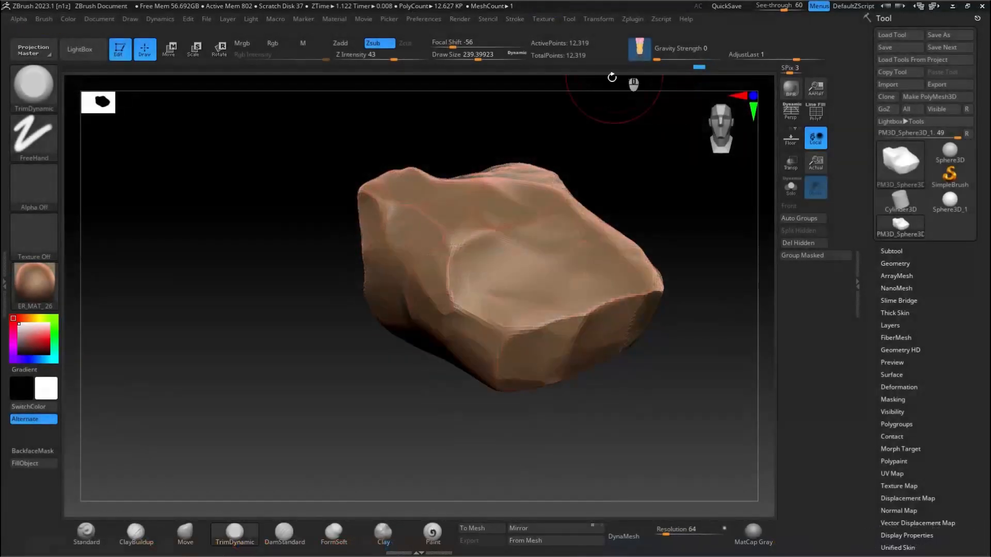
pyautogui.click(534, 183)
pyautogui.moveTo(488, 157); pyautogui.dragTo(596, 249)
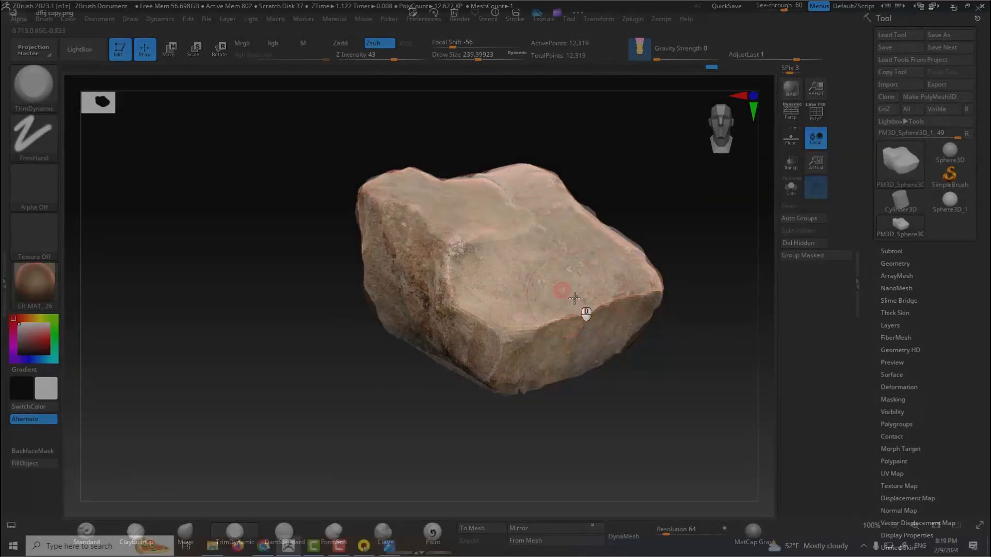
# Step: Indent the lower hollow, reduce DamStandard's Z Intensity to 10 and undo the last test strokes
pyautogui.press('s')
pyautogui.moveTo(523, 273)
pyautogui.mouseDown()
pyautogui.moveTo(494, 254)
pyautogui.moveTo(488, 303)
pyautogui.mouseUp()
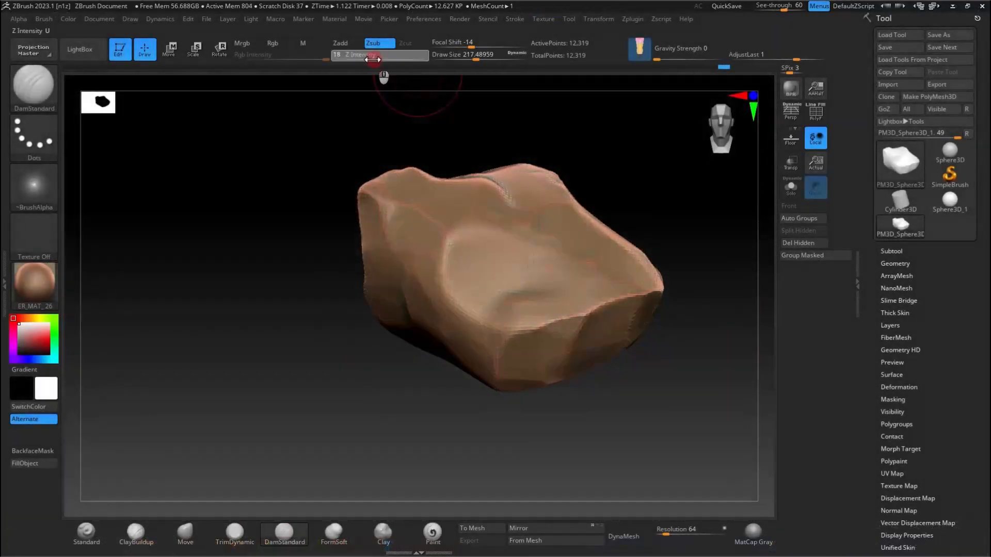
pyautogui.press('ctrl')
pyautogui.hotkey('ctrl', 'z')
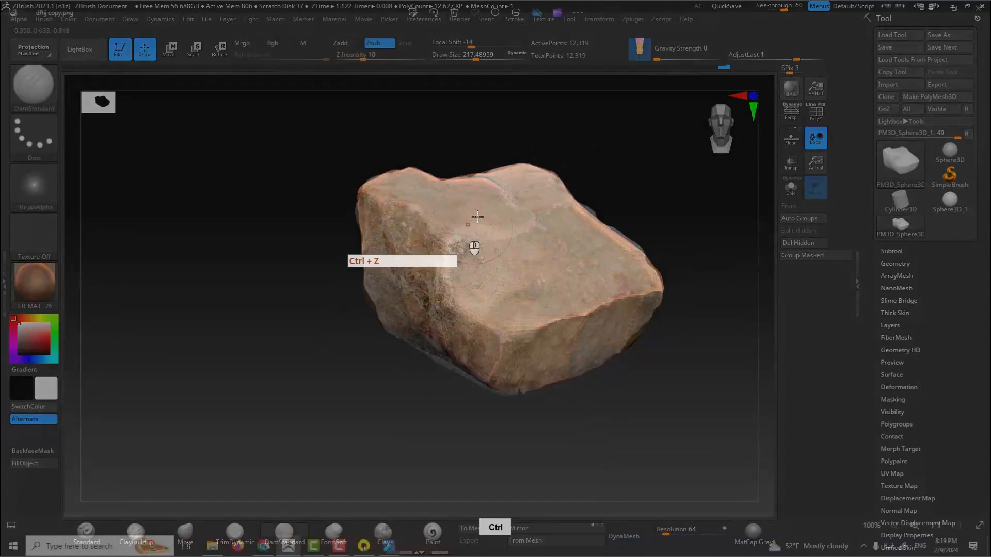
pyautogui.hotkey('ctrl', 'z')
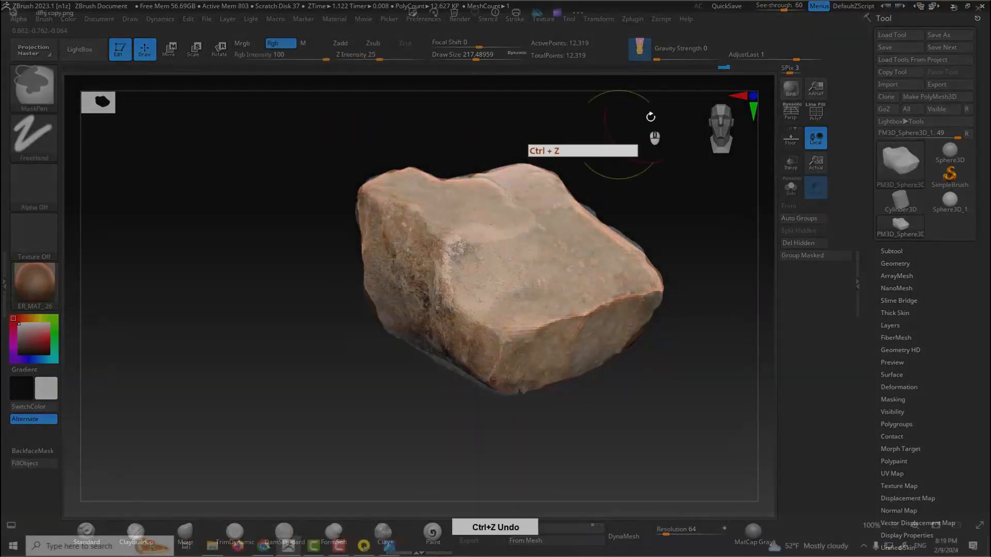
# Step: Sharpen the front edge and the hollow's upper ridge with inverted DamStandard strokes, adjusting See-through to 24 and 43
pyautogui.moveTo(779, 7)
pyautogui.mouseDown()
pyautogui.moveTo(756, 7)
pyautogui.moveTo(767, 8)
pyautogui.mouseUp()
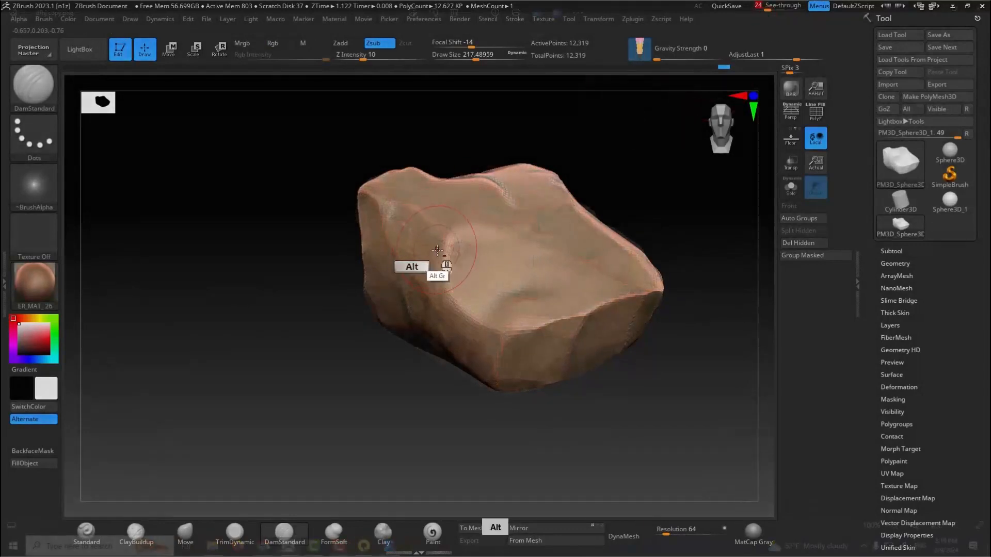
pyautogui.keyDown('alt'); pyautogui.moveTo(566, 322); pyautogui.dragTo(510, 337); pyautogui.keyUp('alt')
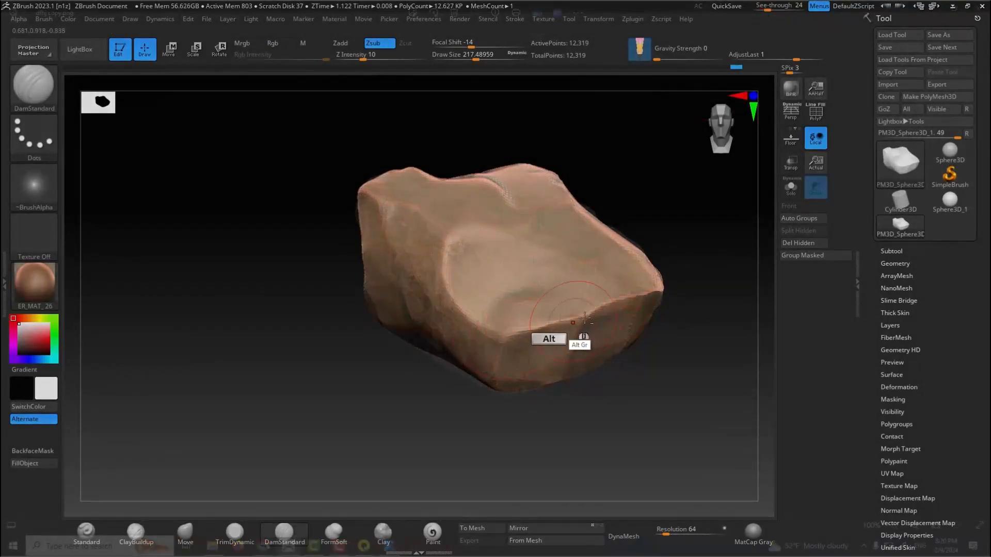
pyautogui.moveTo(767, 8); pyautogui.dragTo(777, 8)
pyautogui.moveTo(527, 231)
pyautogui.keyDown('alt'); pyautogui.mouseDown()
pyautogui.moveTo(502, 237)
pyautogui.moveTo(518, 234)
pyautogui.mouseUp(); pyautogui.keyUp('alt')
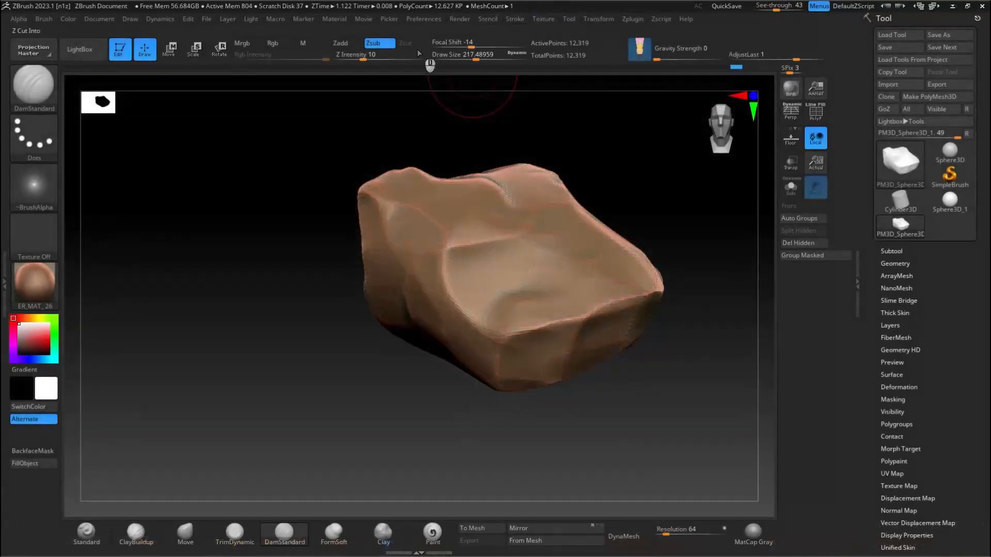
# Step: Raise DamStandard's Z Intensity to 24 and define the side edge, upper shelf and crease running down the slope
pyautogui.moveTo(376, 57); pyautogui.dragTo(380, 57)
pyautogui.keyDown('alt'); pyautogui.moveTo(440, 250); pyautogui.dragTo(363, 198); pyautogui.keyUp('alt')
pyautogui.keyDown('alt'); pyautogui.moveTo(425, 230); pyautogui.dragTo(390, 201); pyautogui.keyUp('alt')
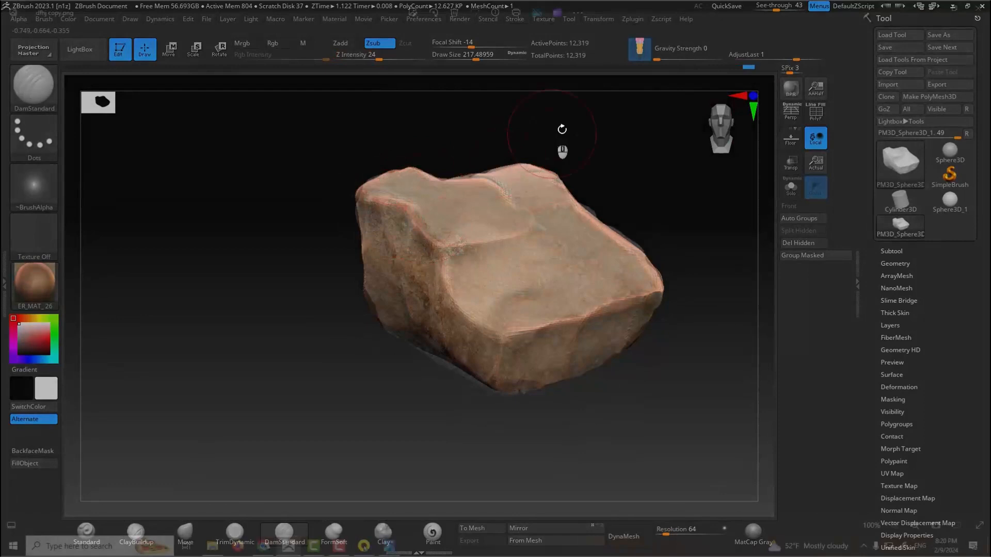
pyautogui.moveTo(490, 179)
pyautogui.keyDown('alt'); pyautogui.mouseDown()
pyautogui.moveTo(453, 181)
pyautogui.moveTo(405, 164)
pyautogui.moveTo(527, 212)
pyautogui.moveTo(465, 248)
pyautogui.moveTo(439, 245)
pyautogui.mouseUp(); pyautogui.keyUp('alt')
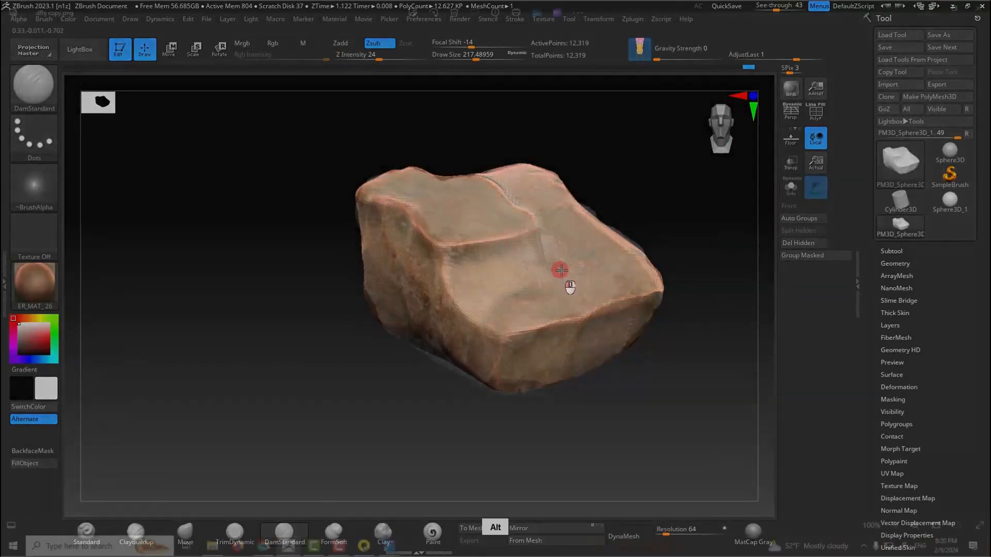
pyautogui.keyDown('alt'); pyautogui.moveTo(562, 271); pyautogui.dragTo(614, 289); pyautogui.keyUp('alt')
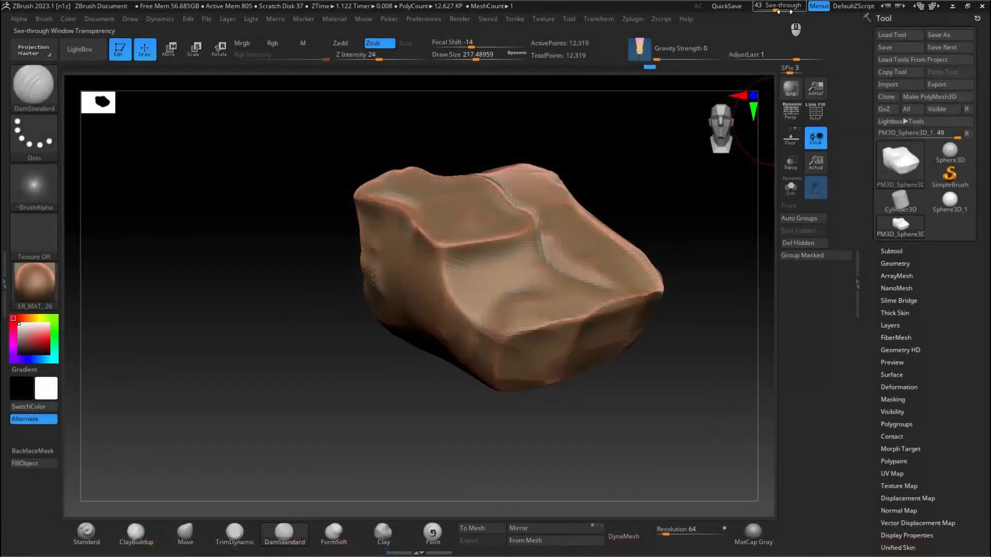
# Step: Turn See-through down to 0 and sharpen the end-face ridges with DamStandard at a draw size of about 120
pyautogui.moveTo(534, 194)
pyautogui.mouseDown(button='right')
pyautogui.moveTo(520, 277)
pyautogui.moveTo(453, 248)
pyautogui.moveTo(510, 254)
pyautogui.moveTo(581, 285)
pyautogui.mouseUp(button='right')
pyautogui.keyDown('ctrl'); pyautogui.moveTo(531, 276); pyautogui.dragTo(562, 301); pyautogui.keyUp('ctrl')
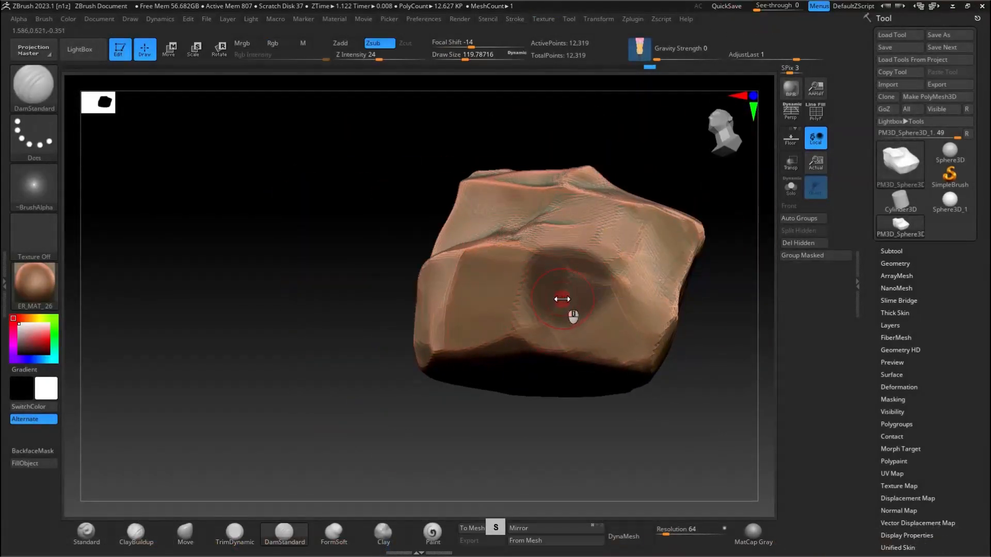
pyautogui.hotkey('ctrl', 'z')
pyautogui.moveTo(531, 358); pyautogui.dragTo(601, 317, button='right')
pyautogui.moveTo(664, 343)
pyautogui.mouseDown(button='right')
pyautogui.moveTo(704, 265)
pyautogui.moveTo(648, 381)
pyautogui.moveTo(580, 316)
pyautogui.moveTo(500, 389)
pyautogui.moveTo(428, 400)
pyautogui.moveTo(309, 289)
pyautogui.mouseUp(button='right')
pyautogui.keyDown('alt'); pyautogui.moveTo(505, 256); pyautogui.dragTo(556, 193, button='right'); pyautogui.keyUp('alt')
pyautogui.moveTo(464, 360); pyautogui.dragTo(472, 243)
pyautogui.moveTo(471, 243); pyautogui.dragTo(481, 265, button='right')
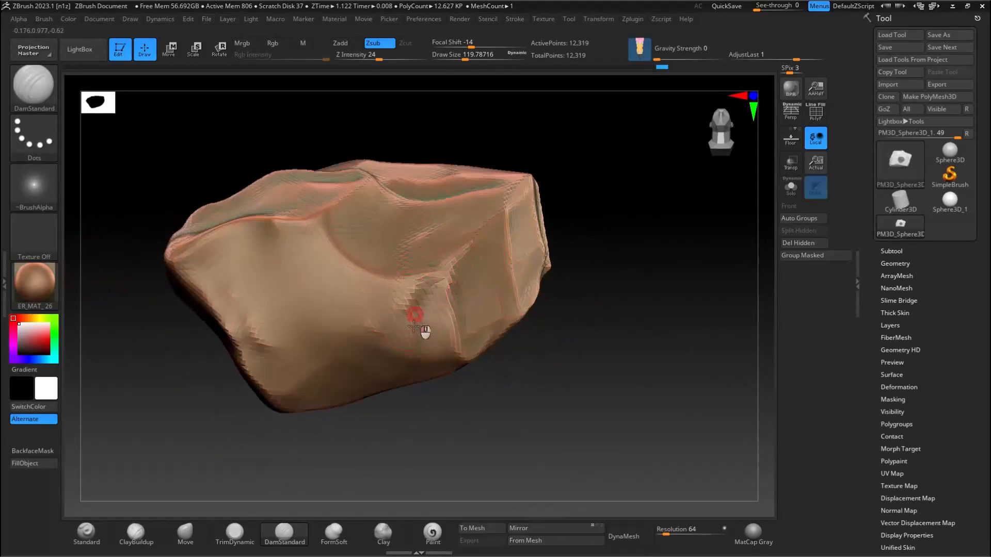
# Step: Crisp up the broad side face's upper border and the corner ridges beside it with DamStandard
pyautogui.moveTo(350, 261)
pyautogui.mouseDown(button='right')
pyautogui.moveTo(338, 221)
pyautogui.moveTo(437, 166)
pyautogui.moveTo(461, 210)
pyautogui.mouseUp(button='right')
pyautogui.moveTo(462, 210)
pyautogui.mouseDown(button='right')
pyautogui.moveTo(434, 218)
pyautogui.moveTo(429, 207)
pyautogui.mouseUp(button='right')
pyautogui.moveTo(433, 208); pyautogui.dragTo(392, 294)
pyautogui.moveTo(437, 258)
pyautogui.mouseDown(button='right')
pyautogui.moveTo(444, 228)
pyautogui.moveTo(440, 266)
pyautogui.mouseUp(button='right')
pyautogui.keyDown('shift'); pyautogui.moveTo(399, 315); pyautogui.dragTo(416, 280); pyautogui.keyUp('shift')
pyautogui.moveTo(416, 281)
pyautogui.mouseDown(button='right')
pyautogui.moveTo(453, 254)
pyautogui.moveTo(499, 187)
pyautogui.mouseUp(button='right')
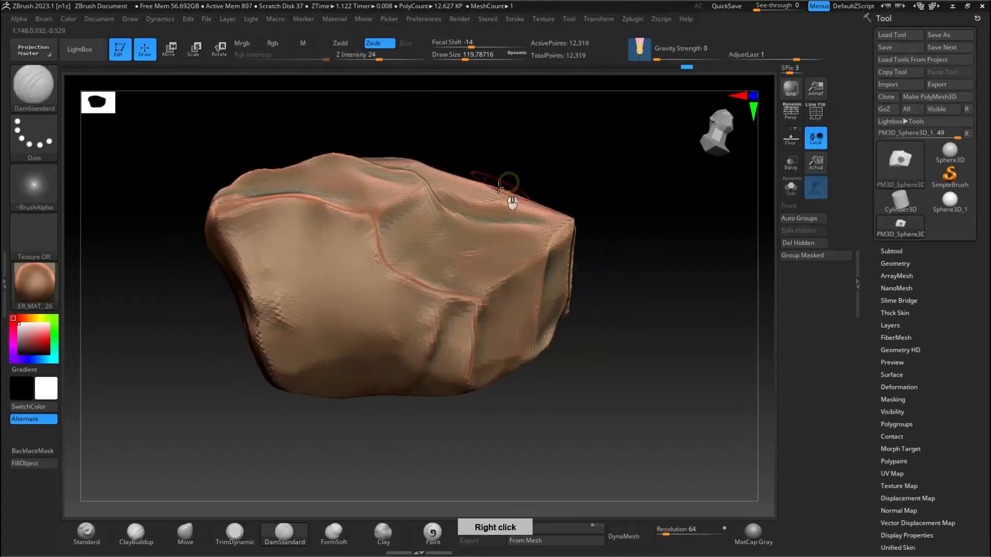
# Step: Define the ridges and creases across the rock's back and underside with DamStandard
pyautogui.moveTo(316, 235); pyautogui.dragTo(365, 242, button='right')
pyautogui.moveTo(249, 295)
pyautogui.mouseDown(button='right')
pyautogui.moveTo(268, 263)
pyautogui.moveTo(255, 222)
pyautogui.mouseUp(button='right')
pyautogui.moveTo(154, 350)
pyautogui.mouseDown(button='right')
pyautogui.moveTo(332, 278)
pyautogui.moveTo(398, 287)
pyautogui.moveTo(332, 226)
pyautogui.moveTo(419, 184)
pyautogui.mouseUp(button='right')
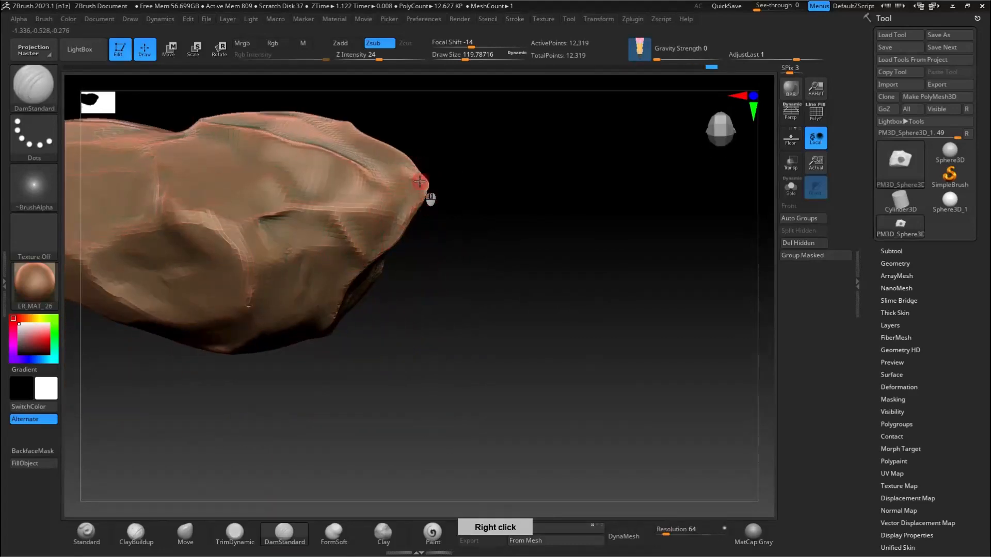
pyautogui.moveTo(327, 215)
pyautogui.mouseDown(button='right')
pyautogui.moveTo(276, 221)
pyautogui.moveTo(217, 266)
pyautogui.moveTo(207, 247)
pyautogui.mouseUp(button='right')
pyautogui.moveTo(185, 195)
pyautogui.mouseDown(button='right')
pyautogui.moveTo(153, 161)
pyautogui.moveTo(159, 144)
pyautogui.moveTo(374, 214)
pyautogui.moveTo(424, 196)
pyautogui.mouseUp(button='right')
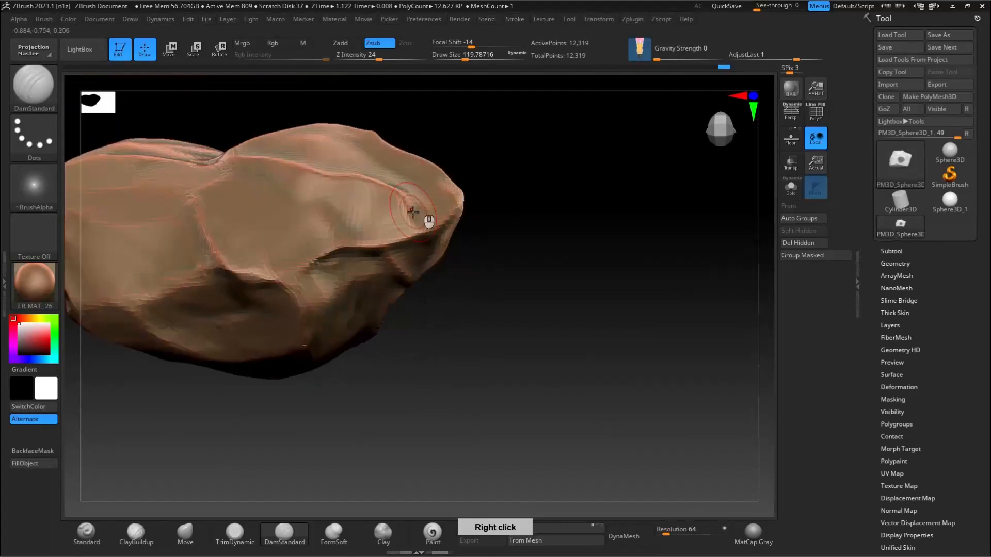
pyautogui.moveTo(331, 152)
pyautogui.mouseDown(button='right')
pyautogui.moveTo(284, 235)
pyautogui.moveTo(337, 178)
pyautogui.mouseUp(button='right')
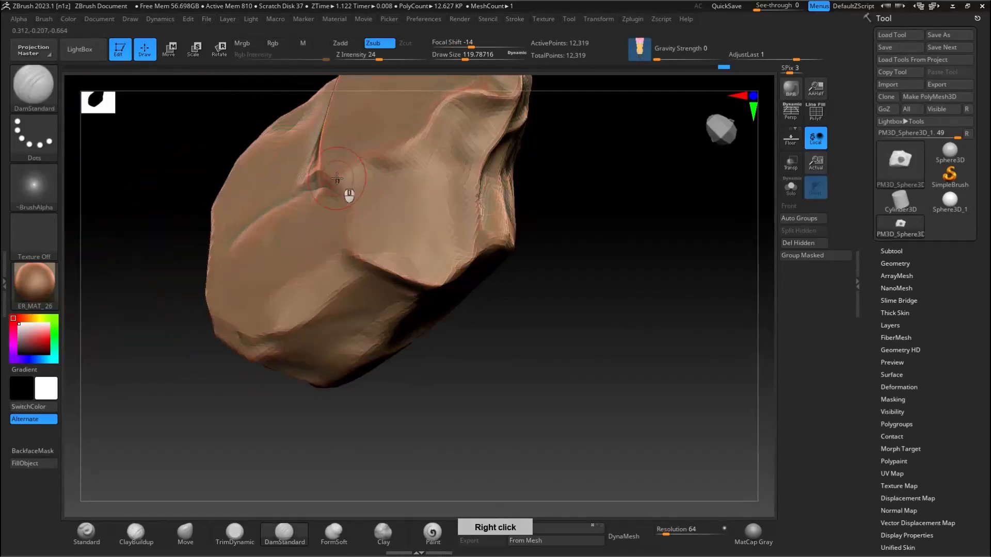
# Step: Sharpen the remaining facet borders around the narrow end and adjoining side faces with DamStandard
pyautogui.moveTo(425, 163)
pyautogui.mouseDown(button='right')
pyautogui.moveTo(469, 107)
pyautogui.moveTo(420, 150)
pyautogui.moveTo(389, 228)
pyautogui.moveTo(422, 231)
pyautogui.moveTo(377, 200)
pyautogui.moveTo(465, 239)
pyautogui.mouseUp(button='right')
pyautogui.moveTo(354, 325)
pyautogui.mouseDown(button='right')
pyautogui.moveTo(355, 230)
pyautogui.moveTo(360, 265)
pyautogui.mouseUp(button='right')
pyautogui.moveTo(316, 324); pyautogui.dragTo(494, 206)
pyautogui.moveTo(494, 205); pyautogui.dragTo(392, 258, button='right')
pyautogui.moveTo(360, 299)
pyautogui.keyDown('shift'); pyautogui.mouseDown()
pyautogui.moveTo(412, 257)
pyautogui.moveTo(343, 327)
pyautogui.mouseUp(); pyautogui.keyUp('shift')
pyautogui.moveTo(343, 328); pyautogui.dragTo(489, 227, button='right')
pyautogui.moveTo(426, 239); pyautogui.dragTo(348, 332, button='right')
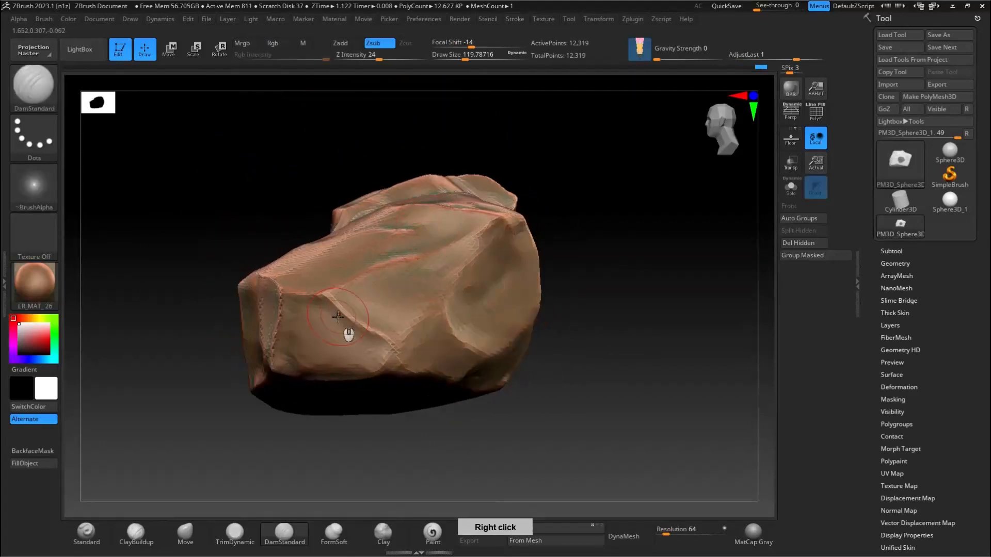
pyautogui.moveTo(398, 371); pyautogui.dragTo(444, 327, button='right')
pyautogui.moveTo(583, 325)
pyautogui.mouseDown(button='right')
pyautogui.moveTo(664, 276)
pyautogui.moveTo(626, 261)
pyautogui.moveTo(458, 254)
pyautogui.moveTo(439, 241)
pyautogui.mouseUp(button='right')
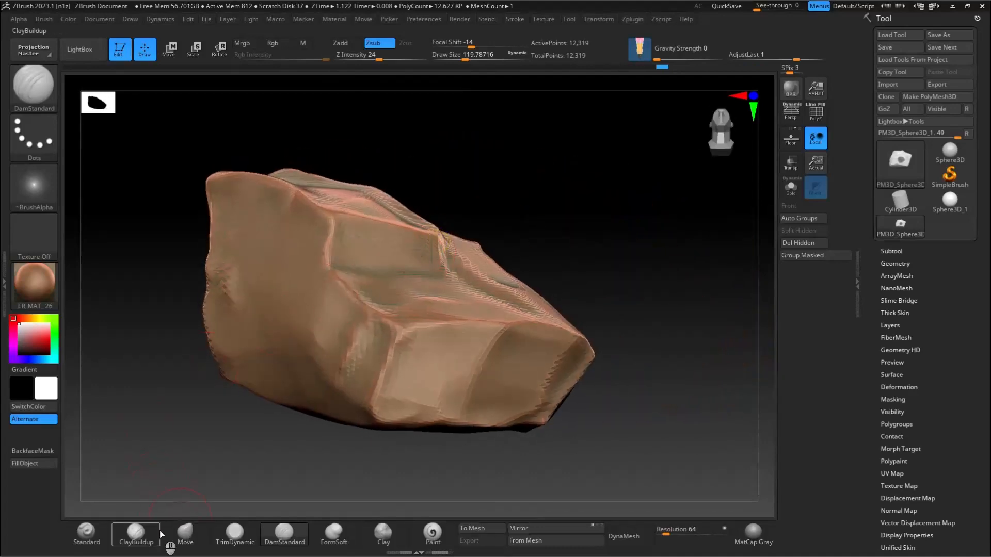
# Step: Smooth the planes on the end face and around the central crease with TrimDynamic
pyautogui.click(235, 531)
pyautogui.moveTo(393, 338)
pyautogui.mouseDown(button='right')
pyautogui.moveTo(324, 402)
pyautogui.moveTo(358, 420)
pyautogui.moveTo(471, 332)
pyautogui.moveTo(518, 413)
pyautogui.moveTo(587, 386)
pyautogui.mouseUp(button='right')
pyautogui.moveTo(529, 269); pyautogui.dragTo(495, 294, button='right')
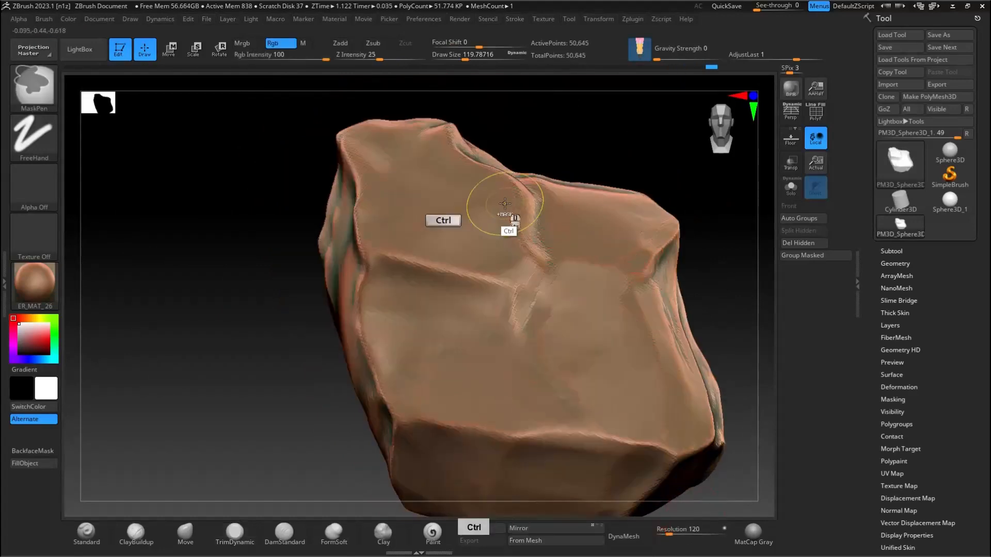
# Step: Remesh the rock with DynaMesh at resolution 120 and resume TrimDynamic work around the central ridge
pyautogui.keyDown('ctrl'); pyautogui.moveTo(503, 213); pyautogui.dragTo(523, 295, button='right'); pyautogui.keyUp('ctrl')
pyautogui.click(525, 294)
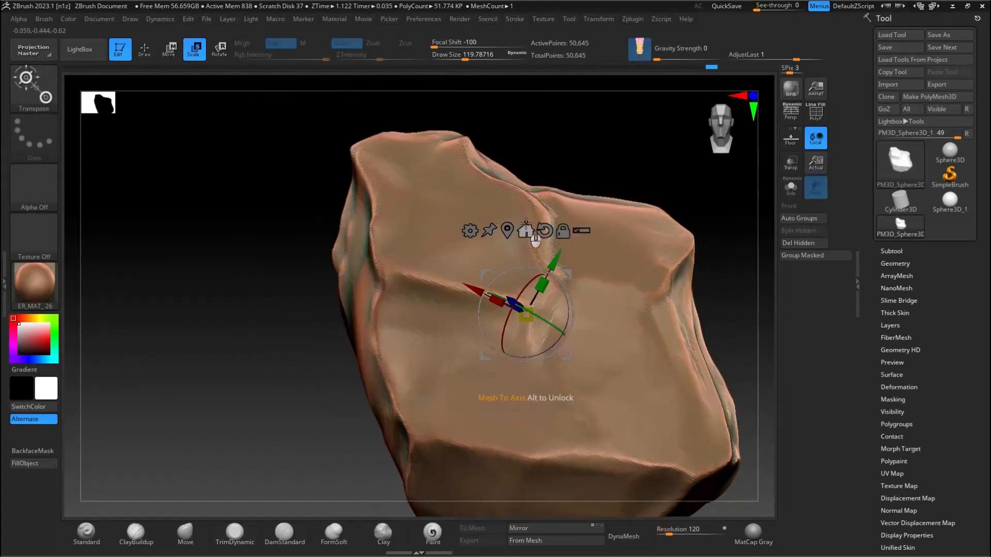
pyautogui.press('q')
pyautogui.moveTo(497, 249)
pyautogui.mouseDown(button='right')
pyautogui.moveTo(502, 274)
pyautogui.moveTo(541, 305)
pyautogui.moveTo(507, 267)
pyautogui.mouseUp(button='right')
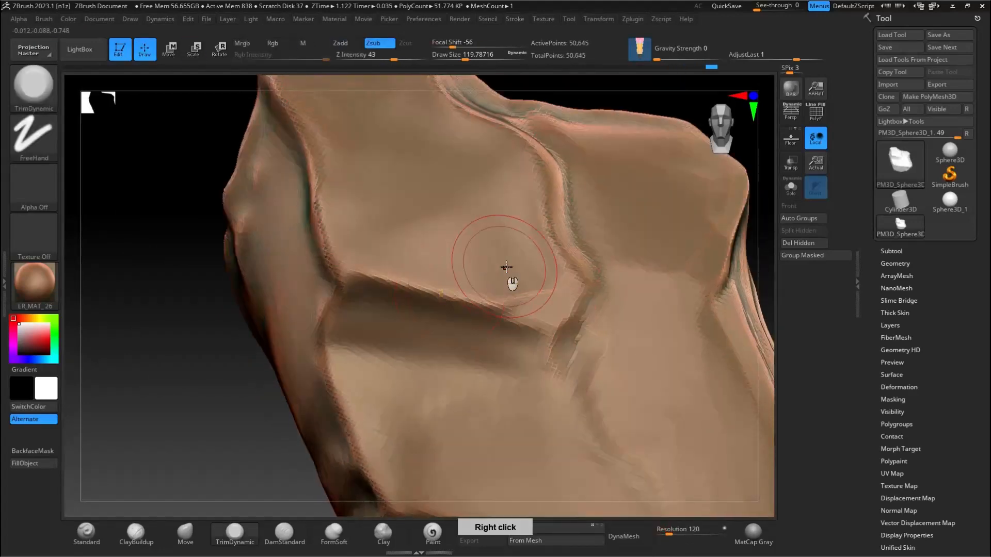
# Step: Set the TrimDynamic brush size to about 80 and flatten the plane above the central ledge
pyautogui.press('s')
pyautogui.moveTo(490, 285); pyautogui.dragTo(432, 283)
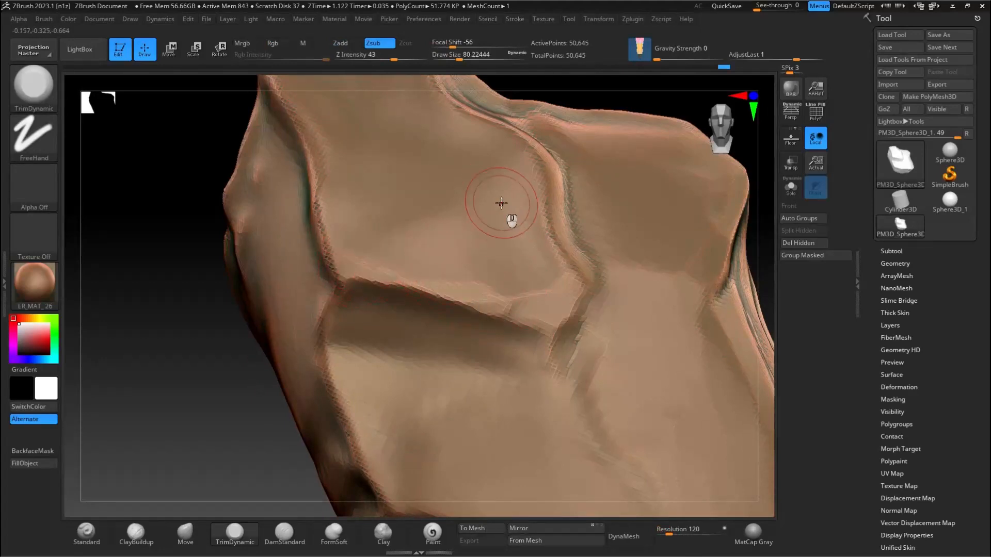
pyautogui.moveTo(504, 206); pyautogui.dragTo(542, 228, button='right')
pyautogui.moveTo(513, 173); pyautogui.dragTo(529, 303, button='right')
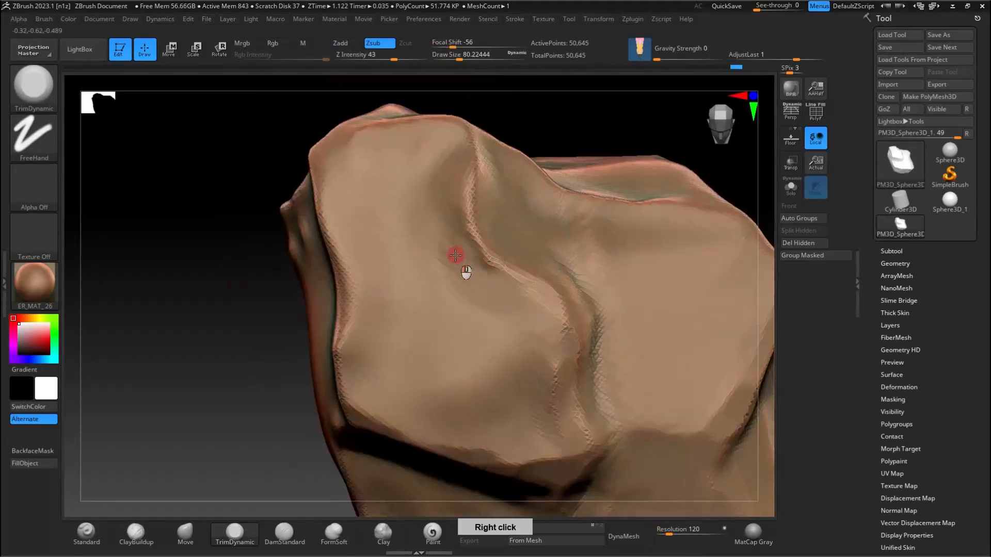
pyautogui.moveTo(459, 254); pyautogui.dragTo(467, 217)
pyautogui.moveTo(464, 179); pyautogui.dragTo(499, 411, button='right')
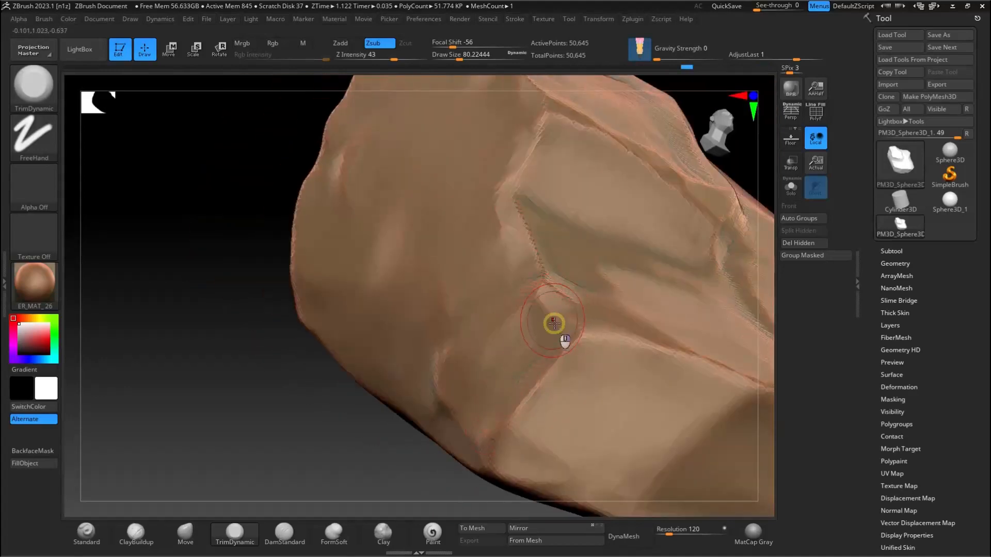
# Step: Flatten the broad side face and soften the bumps along its bordering edges with TrimDynamic
pyautogui.moveTo(554, 323); pyautogui.dragTo(516, 429, button='right')
pyautogui.moveTo(399, 395); pyautogui.dragTo(305, 365, button='right')
pyautogui.moveTo(310, 283); pyautogui.dragTo(365, 227, button='right')
pyautogui.moveTo(394, 106); pyautogui.dragTo(369, 277, button='right')
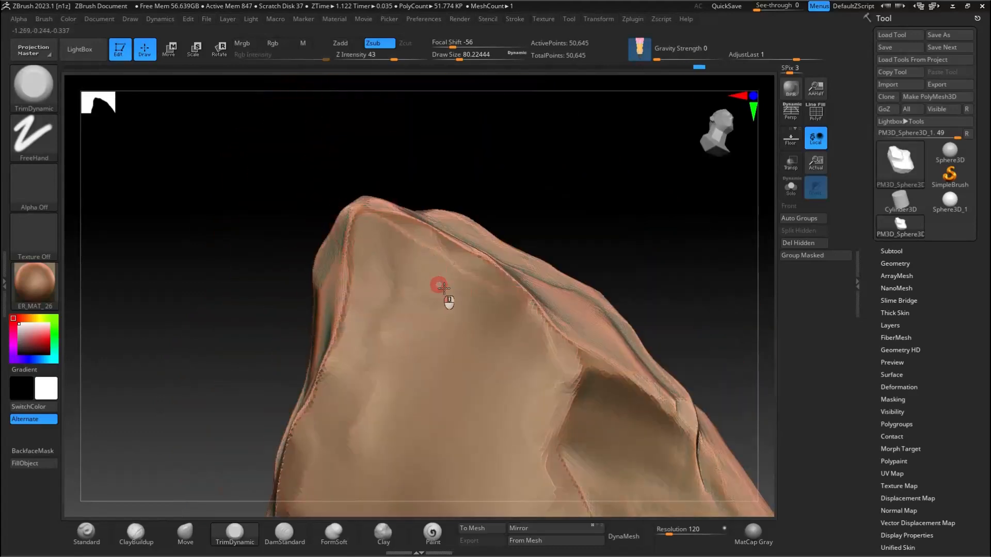
pyautogui.moveTo(505, 301); pyautogui.dragTo(511, 332, button='right')
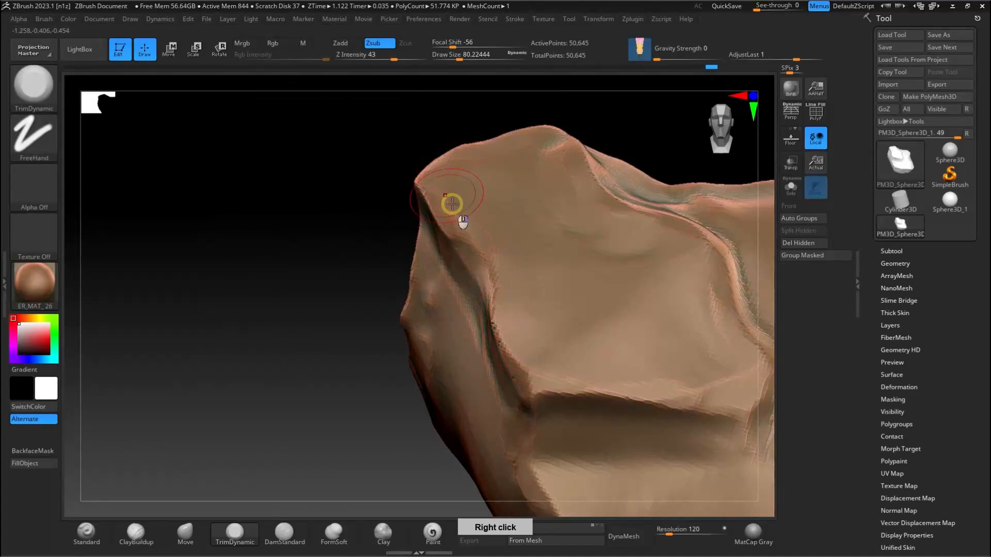
# Step: Even out the upper plane around its outer tip and the adjoining ridges with TrimDynamic
pyautogui.moveTo(454, 206); pyautogui.dragTo(444, 184, button='right')
pyautogui.moveTo(496, 236); pyautogui.dragTo(531, 262, button='right')
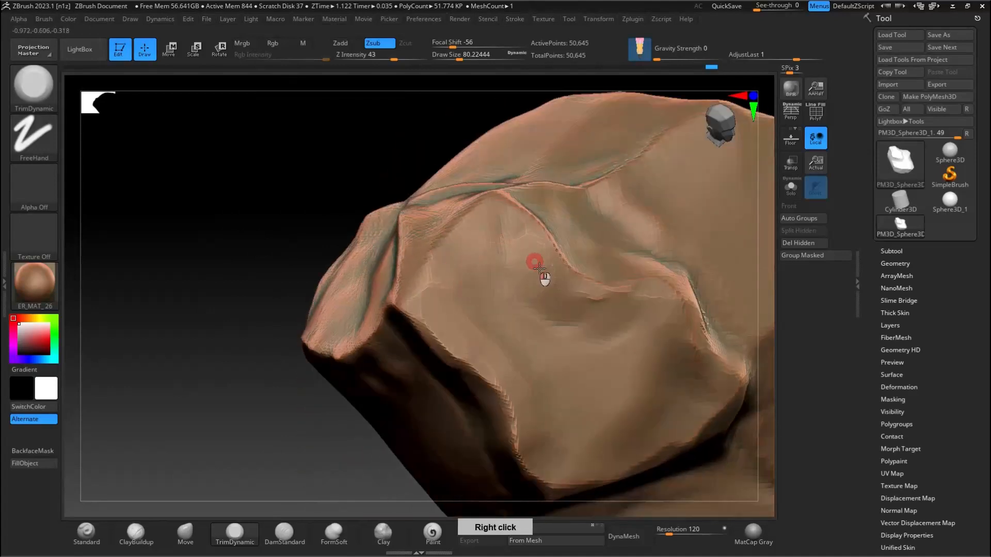
pyautogui.moveTo(436, 177); pyautogui.dragTo(427, 255, button='right')
pyautogui.moveTo(276, 305); pyautogui.dragTo(360, 199, button='right')
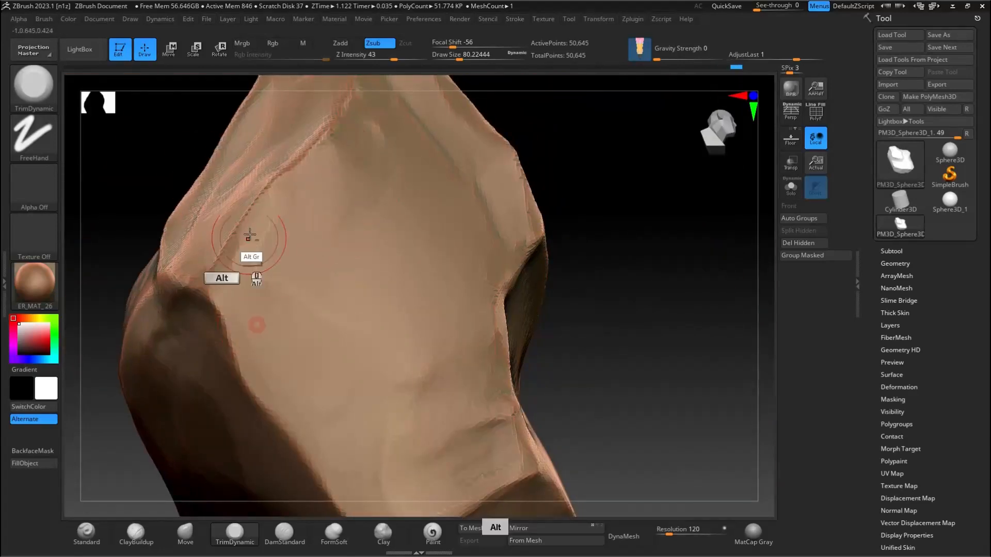
# Step: Flatten the facets of the tapered end and the long, dark side face beside it with TrimDynamic
pyautogui.moveTo(252, 314); pyautogui.dragTo(310, 246, button='right')
pyautogui.moveTo(316, 399); pyautogui.dragTo(379, 310, button='right')
pyautogui.moveTo(318, 217); pyautogui.dragTo(459, 262, button='right')
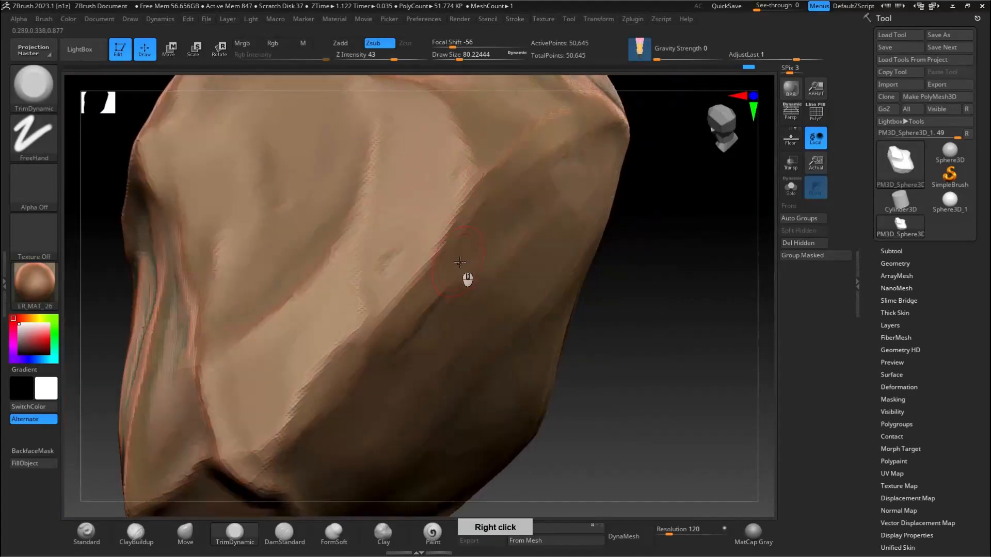
pyautogui.moveTo(375, 361); pyautogui.dragTo(316, 448)
pyautogui.moveTo(361, 268)
pyautogui.mouseDown(button='right')
pyautogui.moveTo(382, 172)
pyautogui.moveTo(348, 264)
pyautogui.moveTo(273, 315)
pyautogui.mouseUp(button='right')
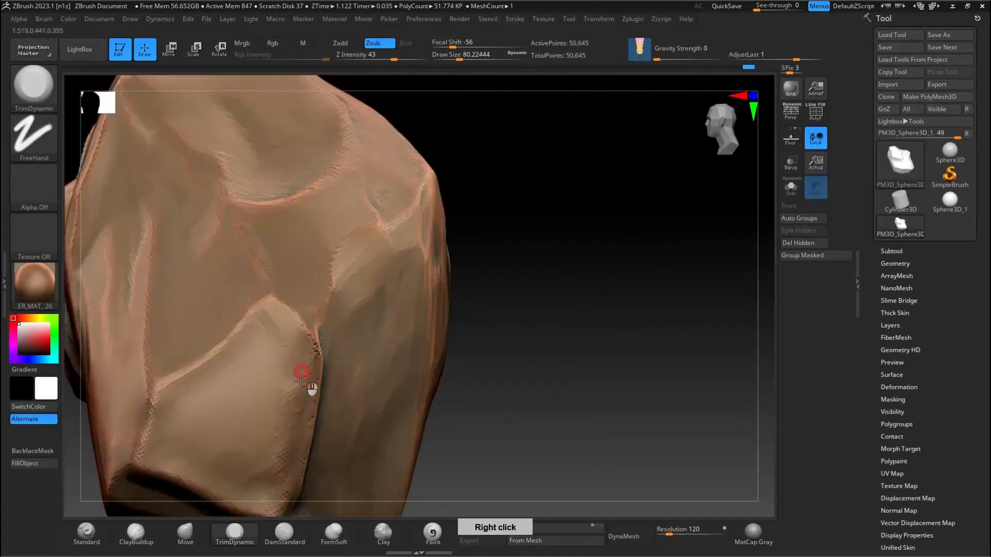
# Step: Enlarge the TrimDynamic brush to about 158 and flatten the large facets on the rock's back
pyautogui.moveTo(250, 375)
pyautogui.mouseDown(button='right')
pyautogui.moveTo(321, 239)
pyautogui.moveTo(370, 435)
pyautogui.moveTo(403, 308)
pyautogui.moveTo(456, 336)
pyautogui.moveTo(358, 424)
pyautogui.mouseUp(button='right')
pyautogui.press('s')
pyautogui.moveTo(359, 425); pyautogui.dragTo(370, 425)
pyautogui.moveTo(385, 377)
pyautogui.mouseDown(button='right')
pyautogui.moveTo(429, 260)
pyautogui.moveTo(341, 403)
pyautogui.mouseUp(button='right')
pyautogui.keyDown('alt'); pyautogui.moveTo(336, 410); pyautogui.dragTo(393, 352); pyautogui.keyUp('alt')
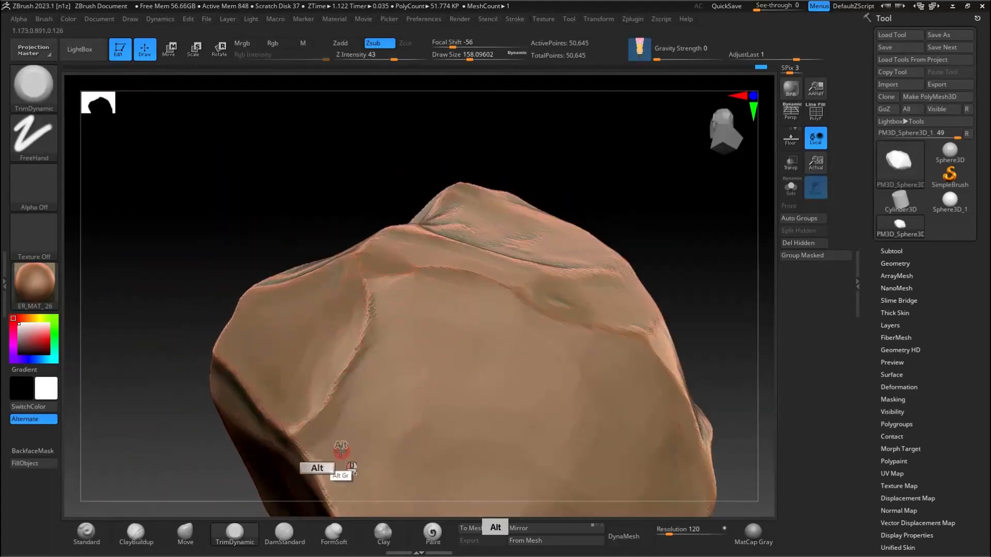
pyautogui.moveTo(402, 311)
pyautogui.keyDown('alt'); pyautogui.mouseDown(button='right')
pyautogui.moveTo(438, 237)
pyautogui.moveTo(467, 361)
pyautogui.mouseUp(button='right'); pyautogui.keyUp('alt')
pyautogui.keyDown('alt'); pyautogui.moveTo(467, 361); pyautogui.dragTo(475, 349); pyautogui.keyUp('alt')
pyautogui.moveTo(476, 350); pyautogui.dragTo(485, 385, button='right')
pyautogui.moveTo(485, 384); pyautogui.dragTo(484, 436)
pyautogui.moveTo(467, 356); pyautogui.dragTo(497, 332, button='right')
# Step: Reduce the TrimDynamic brush to about 108 and level the stacked facets on the rock's narrow side
pyautogui.press('s')
pyautogui.moveTo(423, 384); pyautogui.dragTo(416, 384)
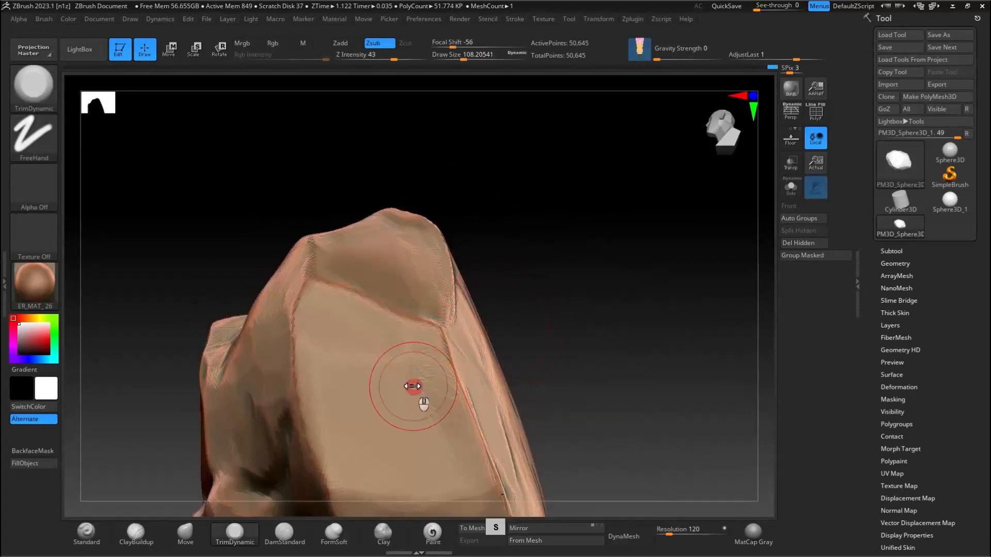
pyautogui.moveTo(413, 387); pyautogui.dragTo(433, 447, button='right')
pyautogui.keyDown('shift'); pyautogui.moveTo(433, 448); pyautogui.dragTo(448, 466); pyautogui.keyUp('shift')
pyautogui.moveTo(447, 465)
pyautogui.mouseDown(button='right')
pyautogui.moveTo(412, 381)
pyautogui.moveTo(331, 359)
pyautogui.moveTo(356, 290)
pyautogui.moveTo(357, 314)
pyautogui.mouseUp(button='right')
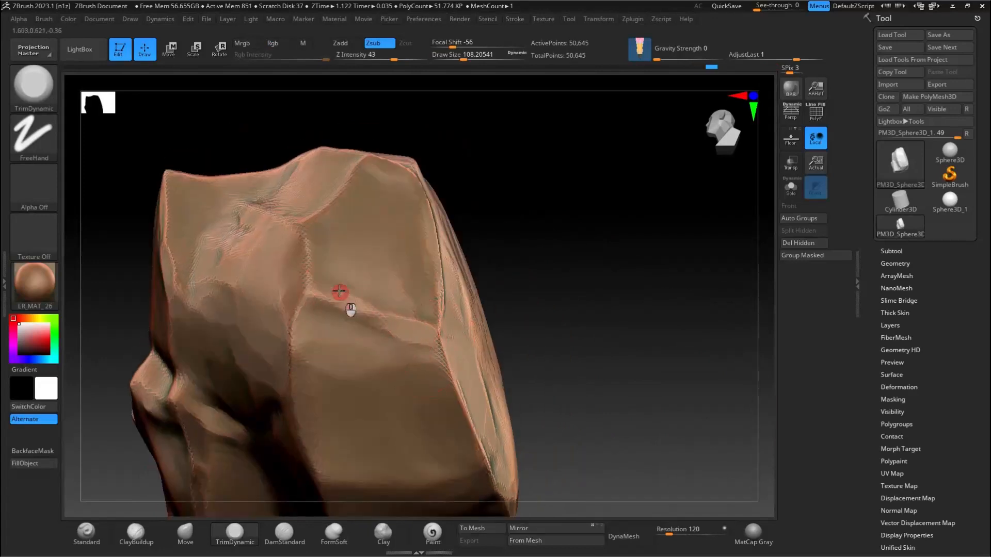
pyautogui.moveTo(413, 274)
pyautogui.mouseDown(button='right')
pyautogui.moveTo(354, 261)
pyautogui.moveTo(354, 151)
pyautogui.moveTo(398, 243)
pyautogui.moveTo(430, 249)
pyautogui.mouseUp(button='right')
pyautogui.moveTo(331, 177); pyautogui.dragTo(304, 181, button='right')
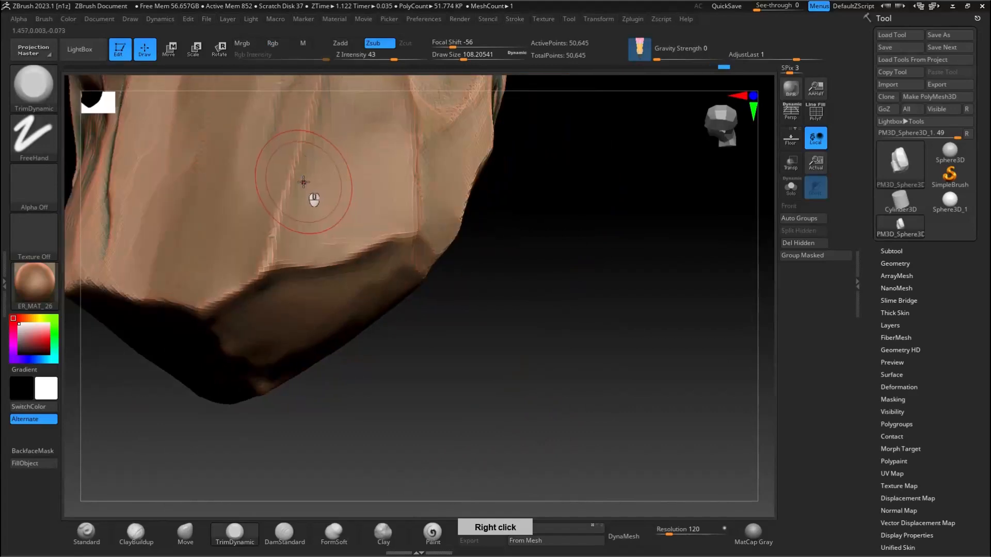
# Step: Reduce the TrimDynamic brush to about 62 and refine the smaller facets and edges around the rock's lower corner
pyautogui.press('s')
pyautogui.moveTo(304, 181); pyautogui.dragTo(296, 183)
pyautogui.keyDown('ctrl'); pyautogui.moveTo(336, 181); pyautogui.dragTo(361, 227, button='right'); pyautogui.keyUp('ctrl')
pyautogui.moveTo(361, 227)
pyautogui.keyDown('alt'); pyautogui.mouseDown(button='right')
pyautogui.moveTo(391, 289)
pyautogui.moveTo(331, 346)
pyautogui.mouseUp(button='right'); pyautogui.keyUp('alt')
pyautogui.moveTo(330, 346); pyautogui.dragTo(454, 206, button='right')
pyautogui.moveTo(454, 207); pyautogui.dragTo(375, 258, button='right')
pyautogui.keyDown('ctrl'); pyautogui.moveTo(374, 258); pyautogui.dragTo(361, 371, button='right'); pyautogui.keyUp('ctrl')
# Step: Build up the hollow below the central ledge with ClayBuildup
pyautogui.click(139, 533)
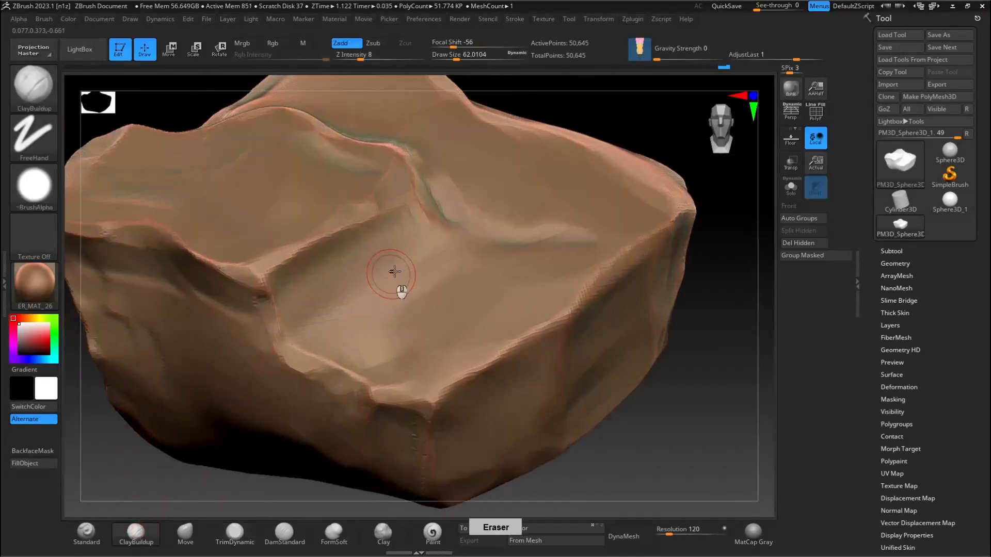
pyautogui.moveTo(394, 276); pyautogui.dragTo(385, 298, button='right')
pyautogui.moveTo(377, 228)
pyautogui.mouseDown()
pyautogui.moveTo(347, 256)
pyautogui.moveTo(428, 255)
pyautogui.mouseUp()
pyautogui.keyDown('shift'); pyautogui.moveTo(364, 271); pyautogui.dragTo(379, 324); pyautogui.keyUp('shift')
pyautogui.moveTo(356, 243); pyautogui.dragTo(364, 271)
pyautogui.keyDown('shift'); pyautogui.moveTo(379, 325); pyautogui.dragTo(367, 314); pyautogui.keyUp('shift')
pyautogui.moveTo(411, 259); pyautogui.dragTo(459, 261, button='right')
pyautogui.moveTo(400, 297); pyautogui.dragTo(338, 338, button='right')
# Step: Carve a crease along the base of the central ledge and across the adjoining plane with DamStandard
pyautogui.click(285, 534)
pyautogui.moveTo(332, 319); pyautogui.dragTo(509, 261)
pyautogui.moveTo(368, 290); pyautogui.dragTo(546, 264)
pyautogui.moveTo(487, 243); pyautogui.dragTo(556, 261, button='right')
pyautogui.keyDown('shift'); pyautogui.moveTo(513, 274); pyautogui.dragTo(413, 297); pyautogui.keyUp('shift')
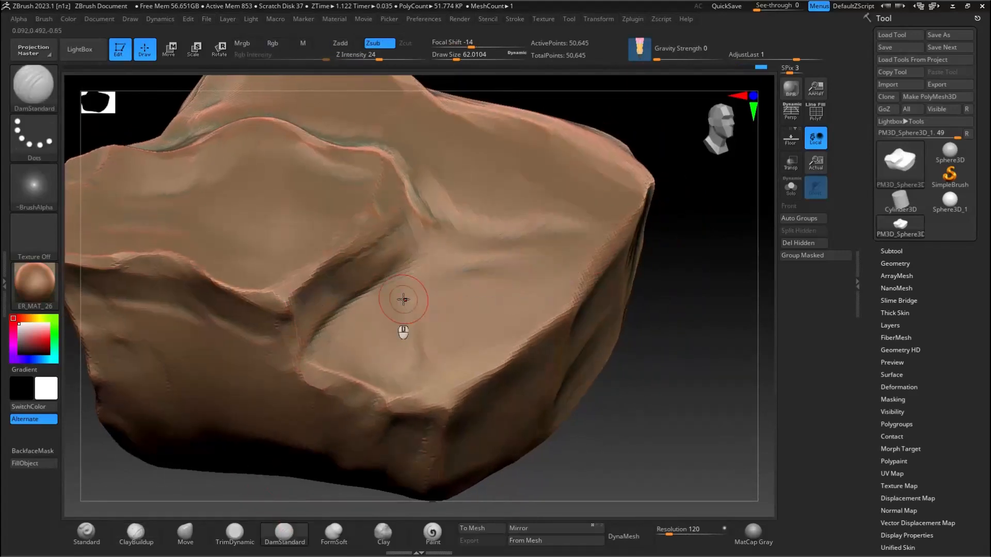
pyautogui.moveTo(404, 299); pyautogui.dragTo(356, 308, button='right')
# Step: Sharpen the central ledge's rim and the ridge beside the recess with DamStandard
pyautogui.keyDown('shift'); pyautogui.moveTo(262, 345); pyautogui.dragTo(316, 313); pyautogui.keyUp('shift')
pyautogui.moveTo(440, 268); pyautogui.dragTo(472, 224, button='right')
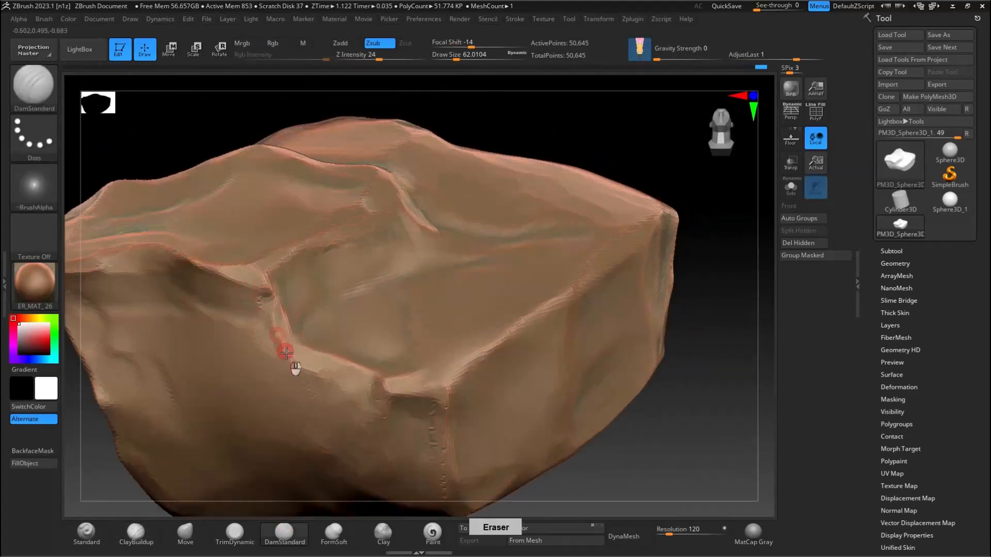
pyautogui.moveTo(286, 352); pyautogui.dragTo(361, 376)
pyautogui.moveTo(454, 304); pyautogui.dragTo(396, 276, button='right')
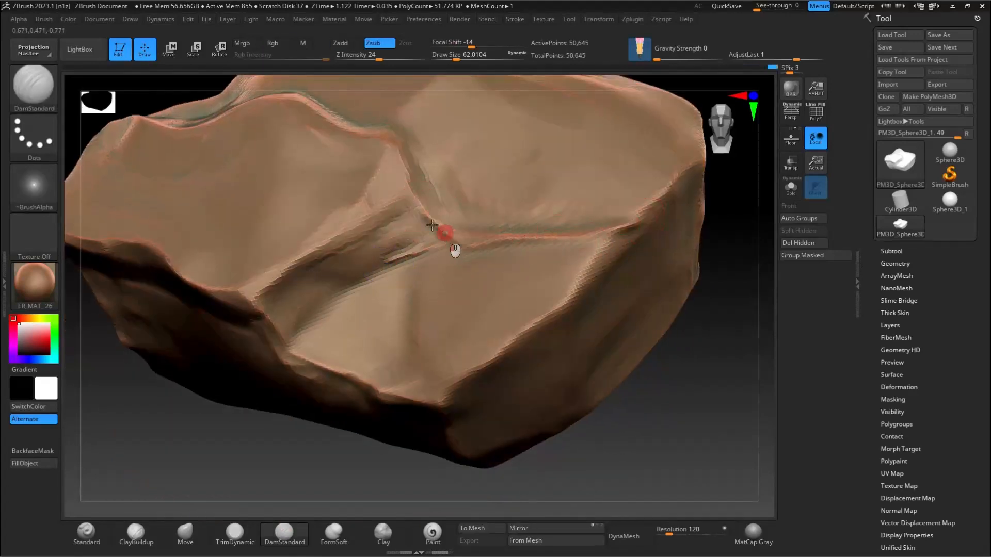
pyautogui.moveTo(385, 207); pyautogui.dragTo(279, 270)
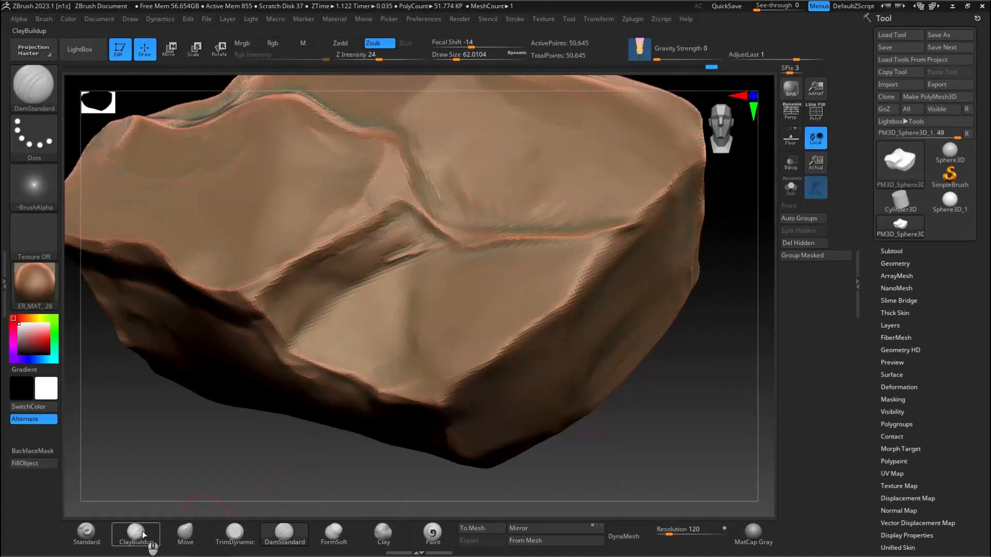
# Step: Smooth the recut central creases and tidy the neighbouring side facets with TrimDynamic
pyautogui.click(235, 532)
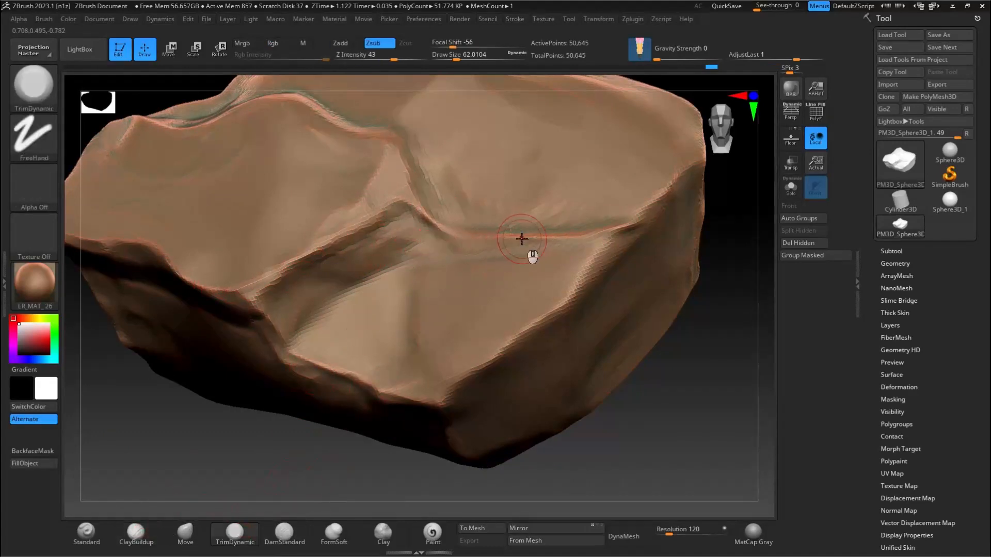
pyautogui.moveTo(437, 227); pyautogui.dragTo(407, 235, button='right')
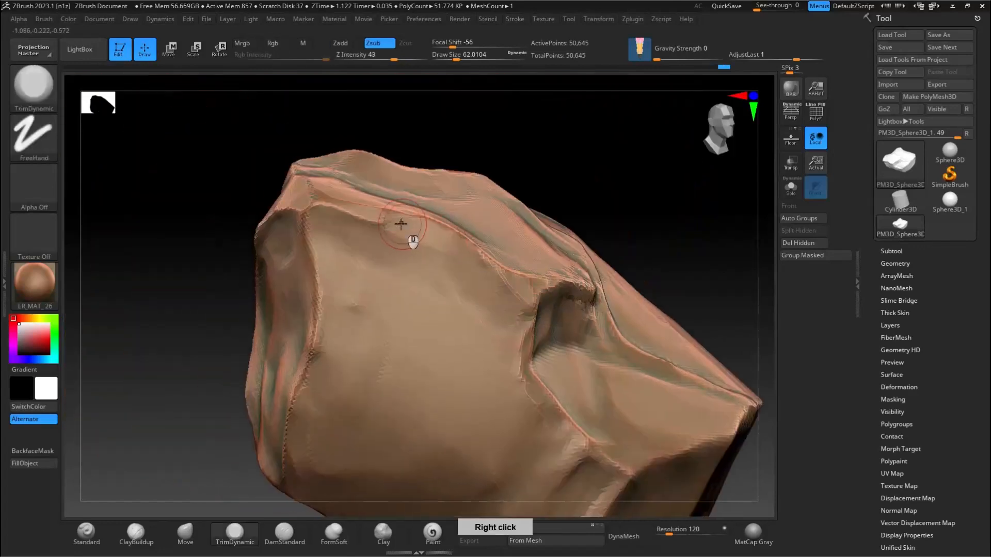
pyautogui.moveTo(304, 273); pyautogui.dragTo(381, 223, button='right')
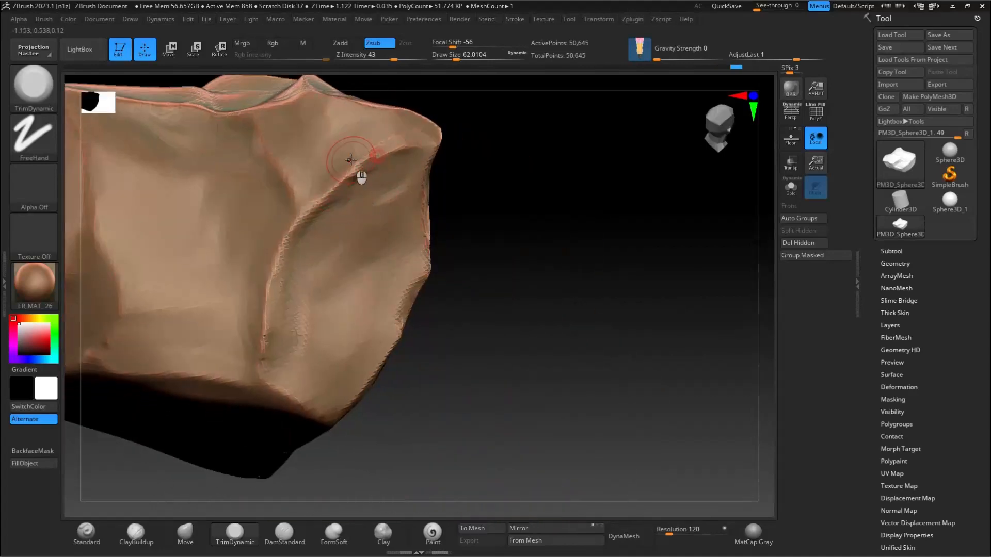
pyautogui.moveTo(181, 195); pyautogui.dragTo(340, 271, button='right')
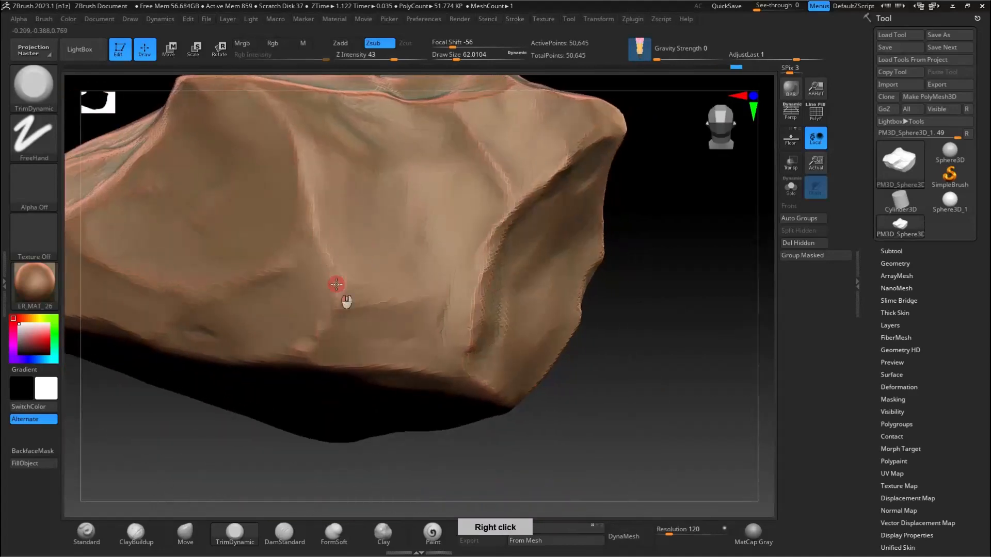
pyautogui.moveTo(317, 229); pyautogui.dragTo(431, 239, button='right')
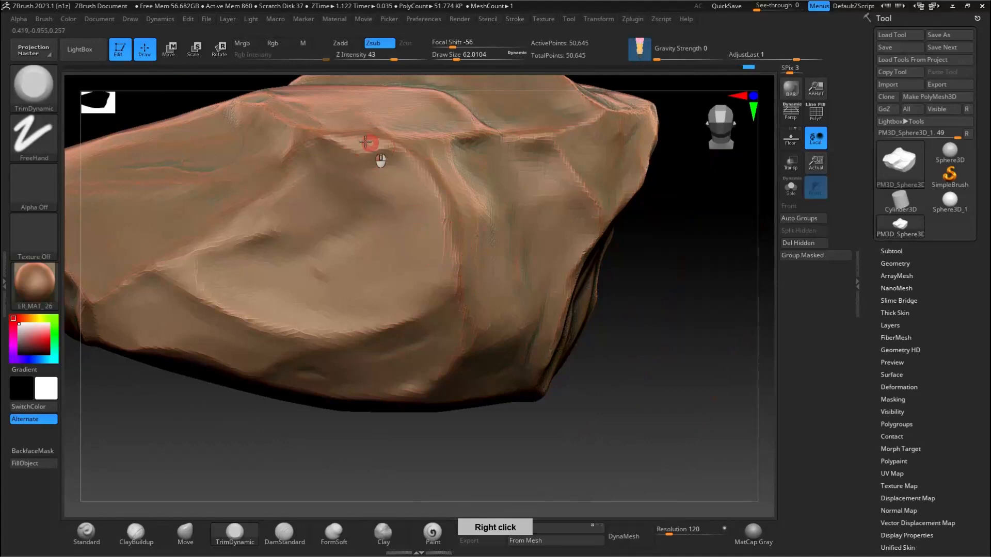
# Step: Flatten the curved, scooped side face and its lower border facets with TrimDynamic
pyautogui.moveTo(327, 146); pyautogui.dragTo(239, 250, button='right')
pyautogui.moveTo(362, 271); pyautogui.dragTo(257, 310, button='right')
pyautogui.moveTo(354, 332); pyautogui.dragTo(257, 274, button='right')
pyautogui.moveTo(258, 274); pyautogui.dragTo(155, 187)
pyautogui.moveTo(165, 189)
pyautogui.keyDown('alt'); pyautogui.mouseDown(button='right')
pyautogui.moveTo(500, 244)
pyautogui.moveTo(442, 271)
pyautogui.mouseUp(button='right'); pyautogui.keyUp('alt')
pyautogui.keyDown('alt'); pyautogui.moveTo(478, 331); pyautogui.dragTo(503, 324, button='right'); pyautogui.keyUp('alt')
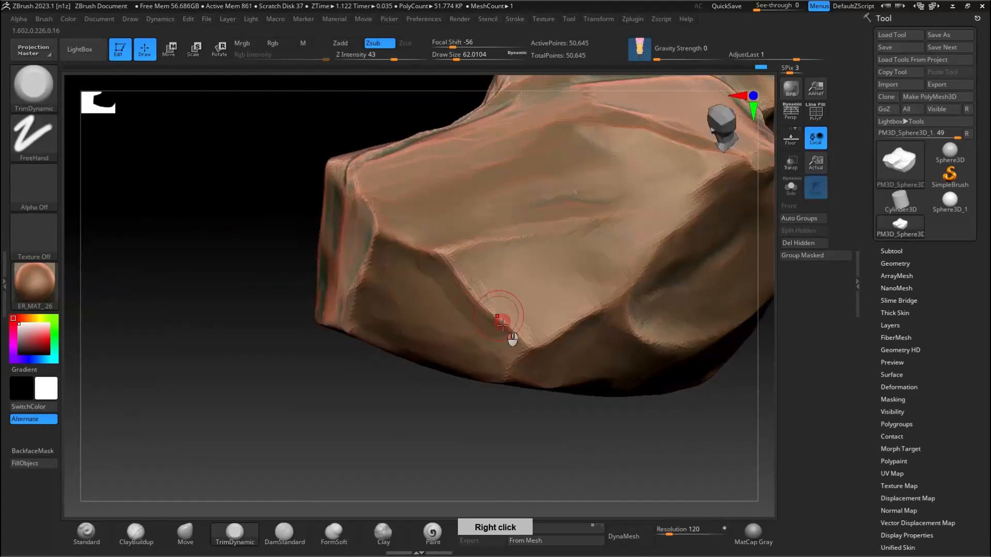
# Step: Trim the remaining lower side facets with TrimDynamic, enlarging the brush to about 128
pyautogui.moveTo(434, 249); pyautogui.dragTo(356, 284)
pyautogui.moveTo(356, 284)
pyautogui.mouseDown(button='right')
pyautogui.moveTo(385, 239)
pyautogui.moveTo(361, 312)
pyautogui.moveTo(478, 341)
pyautogui.moveTo(427, 215)
pyautogui.moveTo(453, 232)
pyautogui.moveTo(428, 356)
pyautogui.mouseUp(button='right')
pyautogui.press('s')
pyautogui.moveTo(428, 360); pyautogui.dragTo(437, 361)
pyautogui.moveTo(422, 397); pyautogui.dragTo(420, 302)
pyautogui.moveTo(350, 255); pyautogui.dragTo(469, 242, button='right')
# Step: Subdivide the rock mesh twice
pyautogui.hotkey('ctrl', 'd')
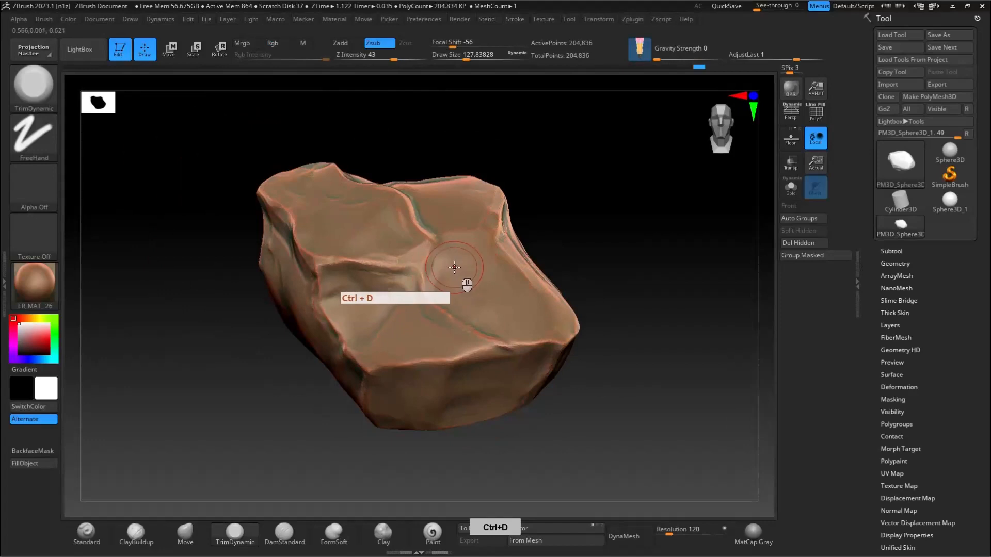
pyautogui.moveTo(436, 277); pyautogui.dragTo(547, 287, button='right')
pyautogui.hotkey('ctrl', 'd')
# Step: Add 3D surface noise with a Noise Scale of about 94 and a noise curve raised at its low end
pyautogui.scroll(-5, 877, 343)
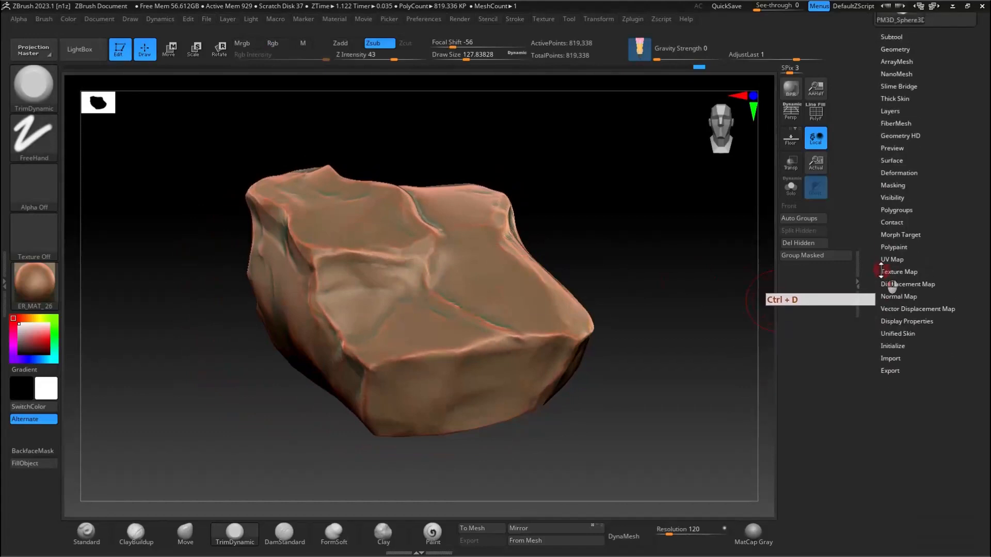
pyautogui.click(892, 174)
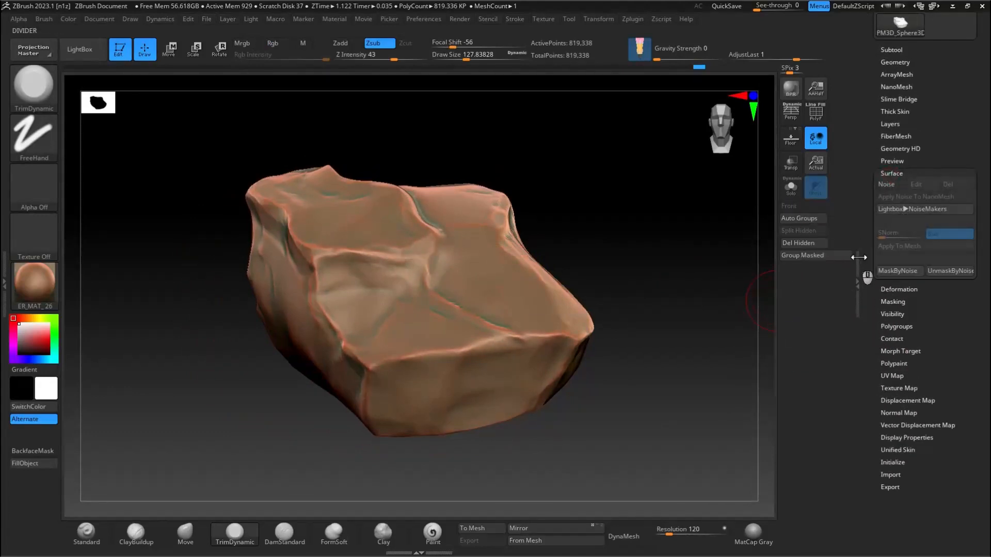
pyautogui.click(888, 189)
pyautogui.moveTo(646, 260); pyautogui.dragTo(646, 263, button='right')
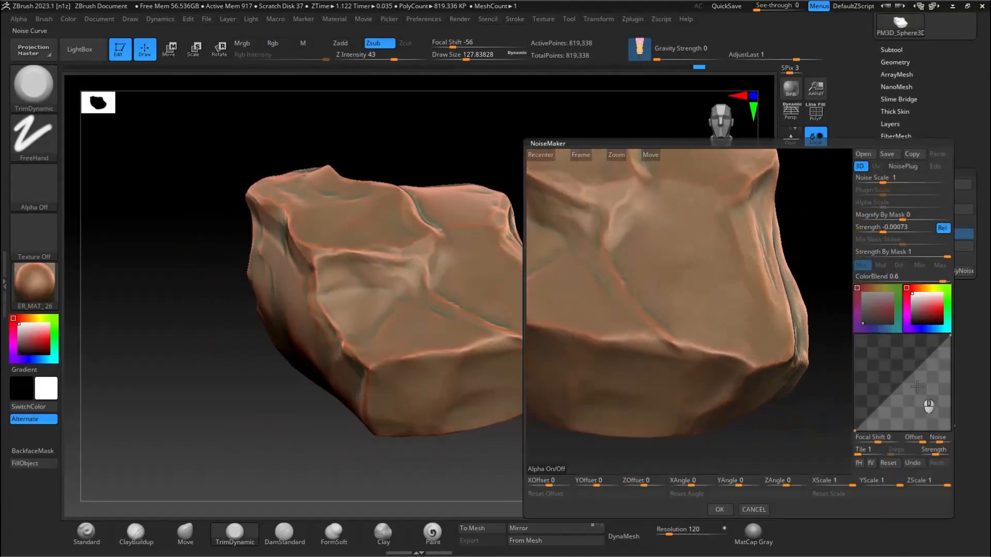
pyautogui.moveTo(884, 178); pyautogui.dragTo(911, 179)
pyautogui.moveTo(908, 215)
pyautogui.mouseDown()
pyautogui.moveTo(917, 215)
pyautogui.moveTo(904, 216)
pyautogui.mouseUp()
pyautogui.moveTo(903, 381); pyautogui.dragTo(890, 406)
pyautogui.moveTo(917, 356); pyautogui.dragTo(887, 394)
pyautogui.moveTo(914, 179); pyautogui.dragTo(922, 179)
pyautogui.moveTo(931, 354); pyautogui.dragTo(927, 348)
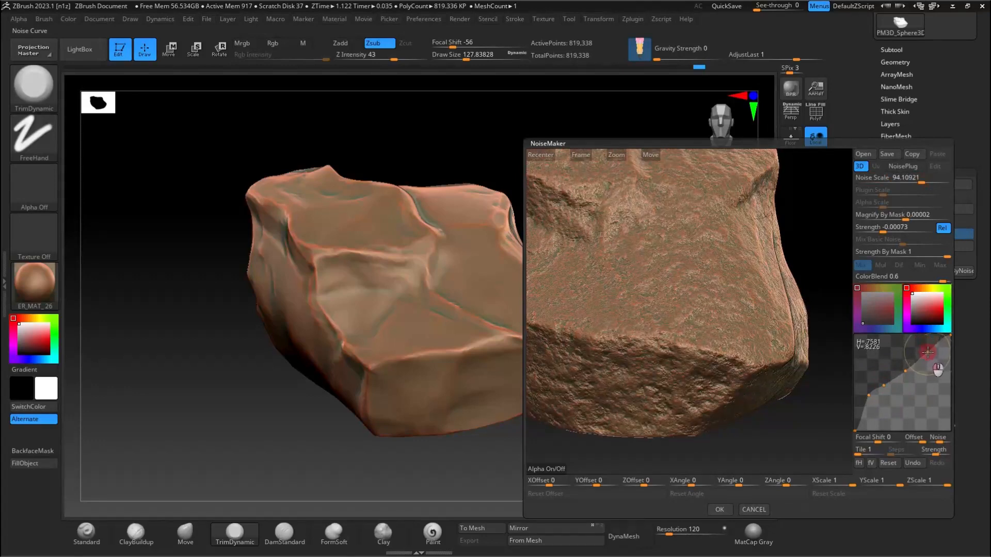
pyautogui.click(720, 510)
# Step: Mask the rock by its surface noise and hide the mask display
pyautogui.moveTo(505, 343); pyautogui.dragTo(578, 305, button='right')
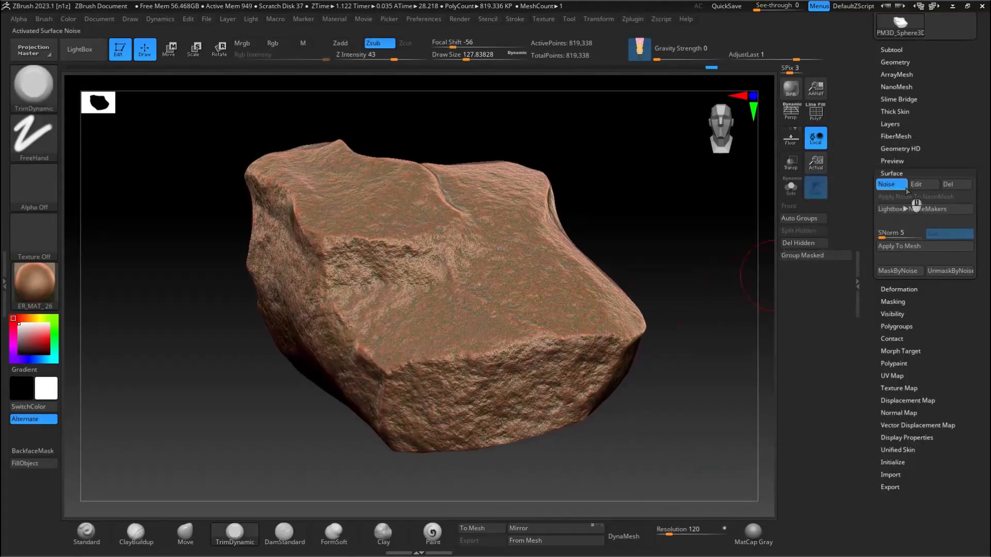
pyautogui.click(902, 271)
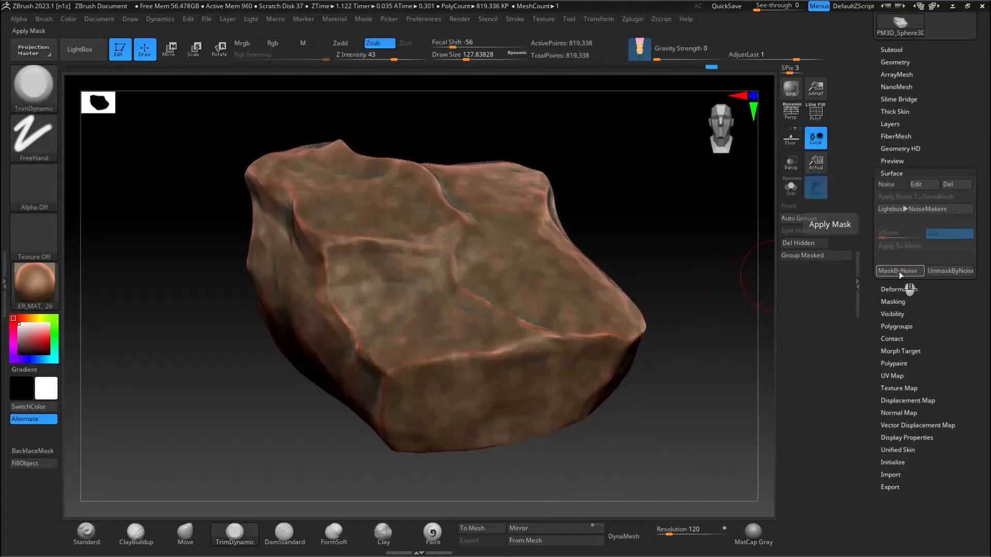
pyautogui.hotkey('ctrl', 'shift')
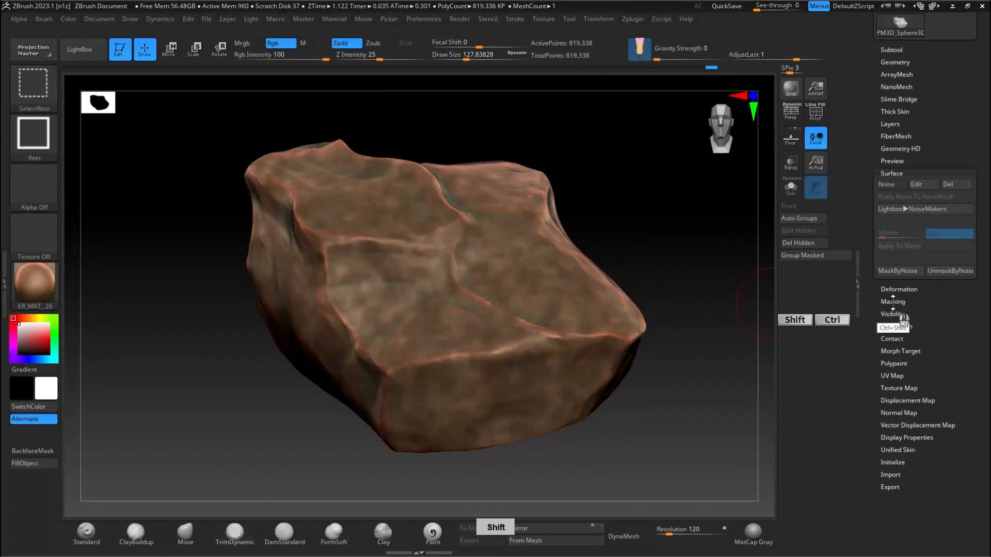
pyautogui.click(894, 302)
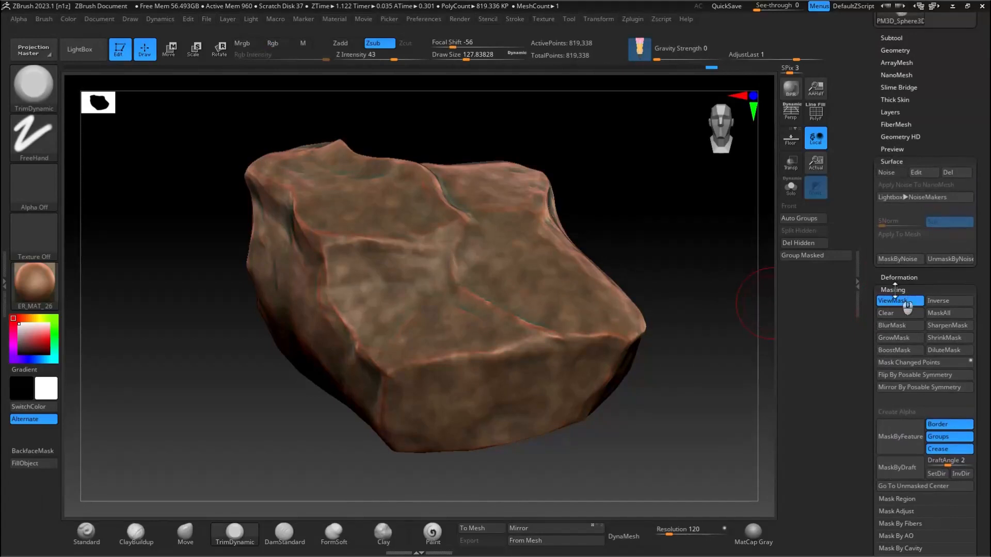
pyautogui.click(886, 302)
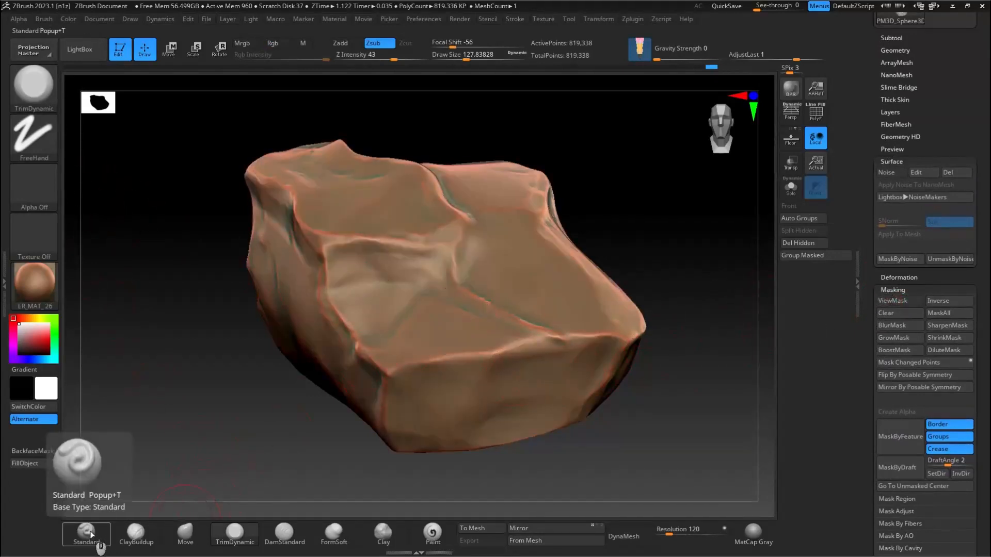
# Step: Roughen the rock's recess and the facet below it using the Standard brush at a draw size of about 192 and Z Intensity 10
pyautogui.moveTo(374, 338)
pyautogui.keyDown('ctrl'); pyautogui.mouseDown(button='right')
pyautogui.moveTo(406, 322)
pyautogui.moveTo(421, 336)
pyautogui.mouseUp(button='right'); pyautogui.keyUp('ctrl')
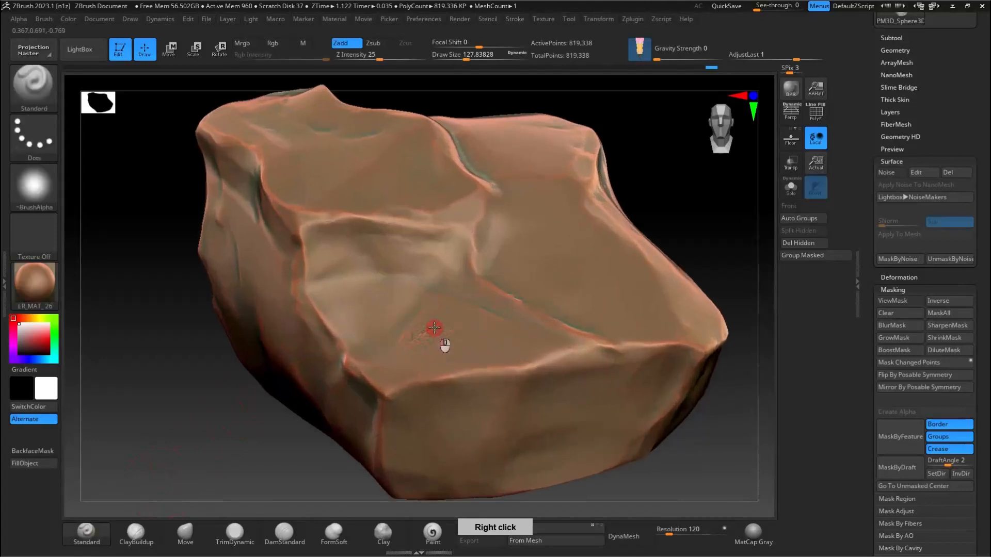
pyautogui.moveTo(490, 327); pyautogui.dragTo(482, 345, button='right')
pyautogui.press('s')
pyautogui.moveTo(479, 345); pyautogui.dragTo(471, 344)
pyautogui.moveTo(468, 335)
pyautogui.mouseDown()
pyautogui.moveTo(400, 365)
pyautogui.moveTo(481, 298)
pyautogui.mouseUp()
pyautogui.moveTo(396, 233)
pyautogui.mouseDown()
pyautogui.moveTo(411, 254)
pyautogui.moveTo(314, 237)
pyautogui.mouseUp()
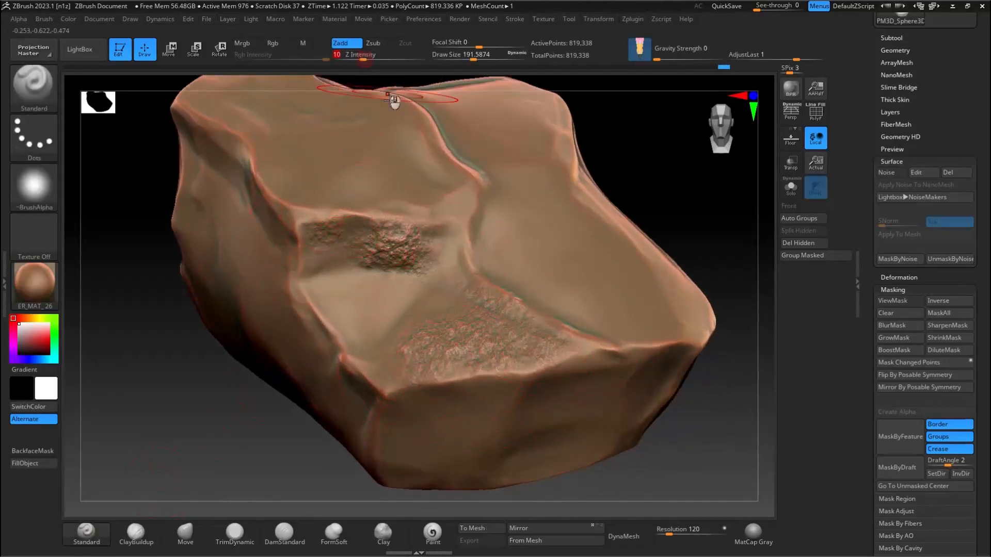
# Step: Extend the noise texture across the adjoining top planes and the front face with the Standard brush
pyautogui.moveTo(436, 315); pyautogui.dragTo(276, 280, button='right')
pyautogui.moveTo(250, 199); pyautogui.dragTo(282, 231)
pyautogui.keyDown('alt'); pyautogui.moveTo(444, 368); pyautogui.dragTo(463, 373, button='right'); pyautogui.keyUp('alt')
pyautogui.moveTo(462, 376)
pyautogui.mouseDown()
pyautogui.moveTo(619, 397)
pyautogui.moveTo(612, 387)
pyautogui.mouseUp()
pyautogui.moveTo(571, 371)
pyautogui.keyDown('alt'); pyautogui.mouseDown(button='right')
pyautogui.moveTo(511, 329)
pyautogui.moveTo(364, 342)
pyautogui.mouseUp(button='right'); pyautogui.keyUp('alt')
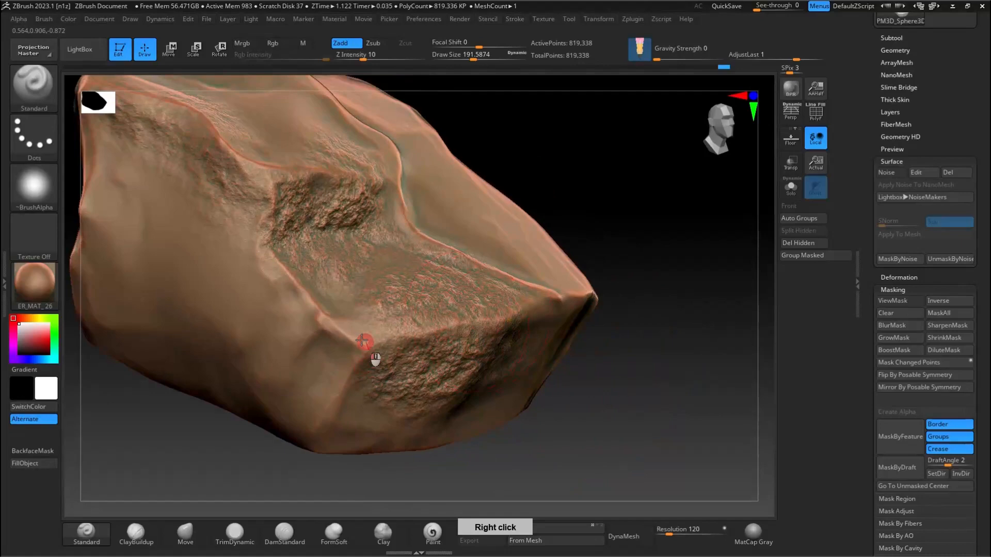
# Step: Cover the large side face beside the recess with noise texture up to its edges
pyautogui.moveTo(209, 275)
pyautogui.keyDown('alt'); pyautogui.mouseDown(button='right')
pyautogui.moveTo(417, 267)
pyautogui.moveTo(322, 223)
pyautogui.moveTo(330, 289)
pyautogui.moveTo(481, 274)
pyautogui.moveTo(366, 247)
pyautogui.moveTo(352, 219)
pyautogui.mouseUp(button='right'); pyautogui.keyUp('alt')
pyautogui.moveTo(194, 273)
pyautogui.mouseDown()
pyautogui.moveTo(251, 242)
pyautogui.moveTo(411, 359)
pyautogui.mouseUp()
pyautogui.moveTo(354, 436); pyautogui.dragTo(511, 439)
pyautogui.moveTo(526, 348)
pyautogui.keyDown('alt'); pyautogui.mouseDown(button='right')
pyautogui.moveTo(491, 262)
pyautogui.moveTo(573, 408)
pyautogui.moveTo(624, 361)
pyautogui.mouseUp(button='right'); pyautogui.keyUp('alt')
pyautogui.moveTo(614, 341)
pyautogui.mouseDown()
pyautogui.moveTo(679, 436)
pyautogui.moveTo(473, 398)
pyautogui.moveTo(444, 325)
pyautogui.mouseUp()
pyautogui.moveTo(444, 325)
pyautogui.mouseDown(button='right')
pyautogui.moveTo(480, 305)
pyautogui.moveTo(457, 319)
pyautogui.mouseUp(button='right')
pyautogui.moveTo(431, 343)
pyautogui.mouseDown()
pyautogui.moveTo(426, 417)
pyautogui.moveTo(186, 395)
pyautogui.mouseUp()
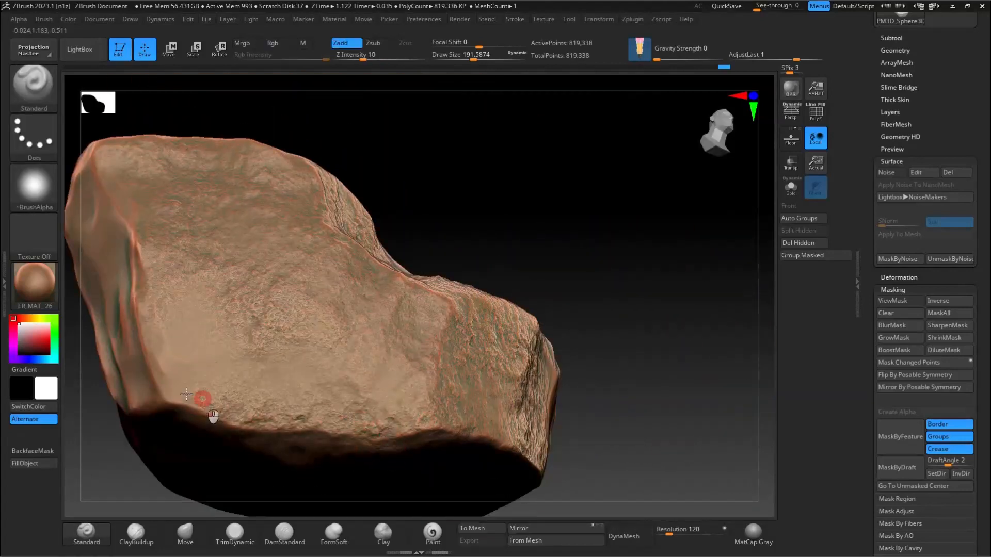
# Step: Brush noise texture onto the smooth end facet next to the large side face and onto its neighbouring planes
pyautogui.keyDown('alt'); pyautogui.moveTo(354, 394); pyautogui.dragTo(428, 219, button='right'); pyautogui.keyUp('alt')
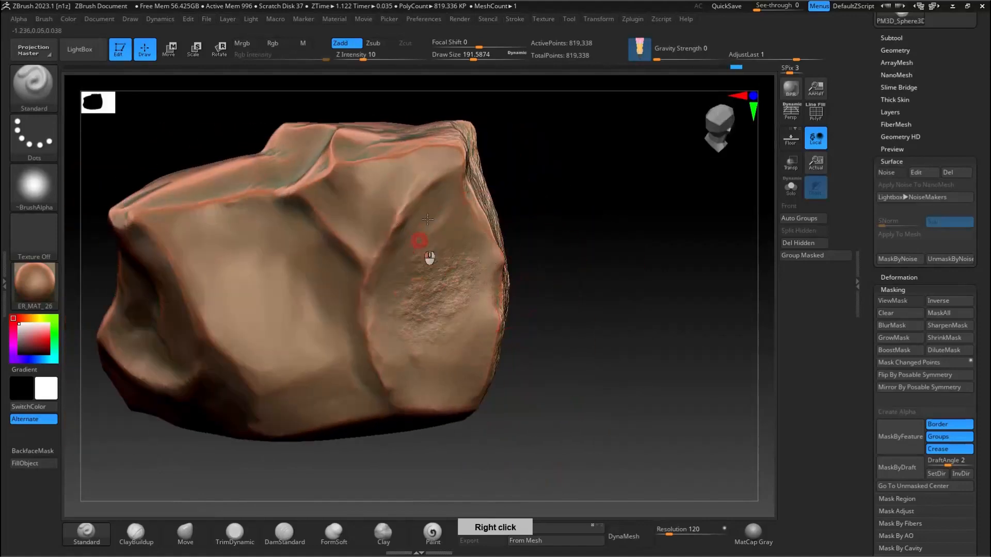
pyautogui.moveTo(427, 220); pyautogui.dragTo(393, 206)
pyautogui.moveTo(362, 345); pyautogui.dragTo(476, 303, button='right')
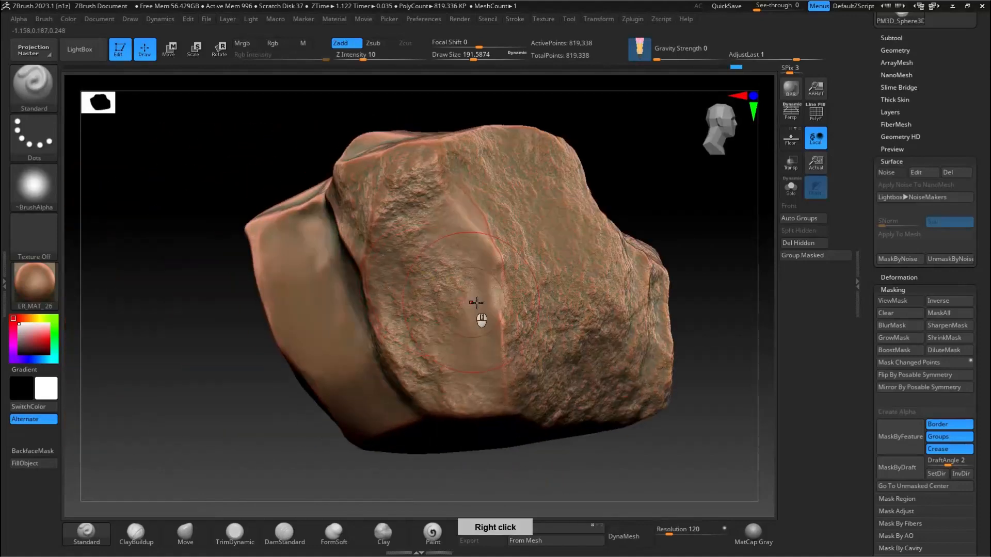
pyautogui.moveTo(495, 279); pyautogui.dragTo(361, 223)
pyautogui.moveTo(361, 224); pyautogui.dragTo(540, 251, button='right')
pyautogui.moveTo(444, 323)
pyautogui.mouseDown()
pyautogui.moveTo(460, 343)
pyautogui.moveTo(362, 260)
pyautogui.mouseUp()
pyautogui.moveTo(319, 257); pyautogui.dragTo(401, 232, button='right')
pyautogui.moveTo(454, 181)
pyautogui.keyDown('alt'); pyautogui.mouseDown(button='right')
pyautogui.moveTo(511, 228)
pyautogui.moveTo(482, 265)
pyautogui.mouseUp(button='right'); pyautogui.keyUp('alt')
# Step: Reduce the draw size to about 116 and texture the small facet and the curved ledge beside it
pyautogui.press('s')
pyautogui.moveTo(482, 266); pyautogui.dragTo(306, 339)
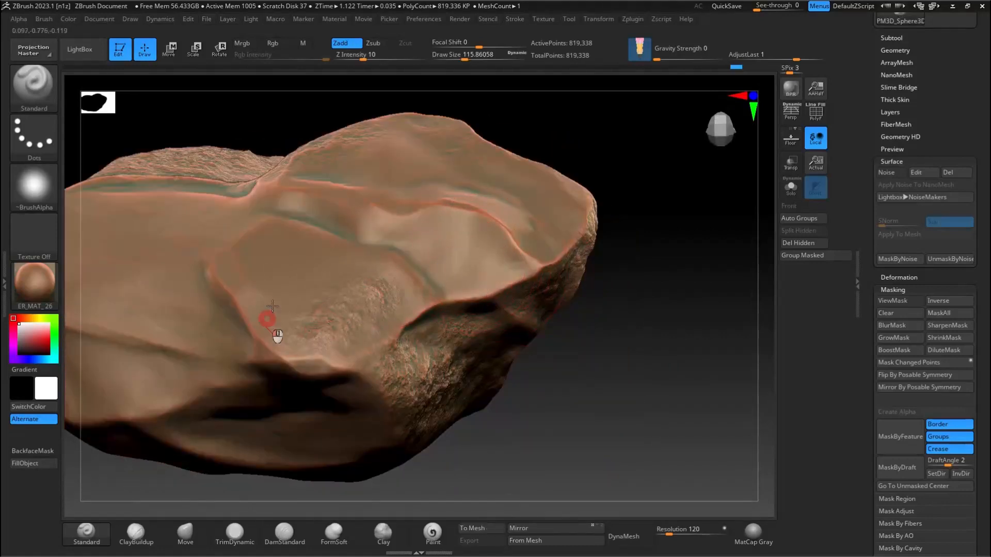
pyautogui.moveTo(312, 329); pyautogui.dragTo(287, 347, button='right')
pyautogui.moveTo(270, 192)
pyautogui.mouseDown()
pyautogui.moveTo(382, 231)
pyautogui.moveTo(491, 223)
pyautogui.mouseUp()
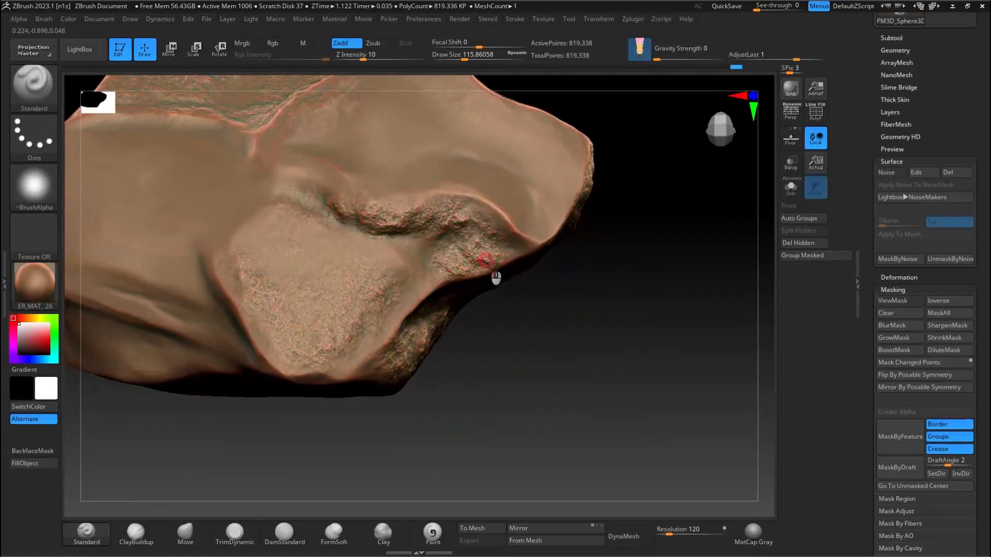
# Step: Undo the last stroke on the rounded end facet and retexture it using a draw size of about 154
pyautogui.moveTo(400, 336)
pyautogui.mouseDown(button='right')
pyautogui.moveTo(548, 226)
pyautogui.moveTo(320, 283)
pyautogui.moveTo(319, 389)
pyautogui.mouseUp(button='right')
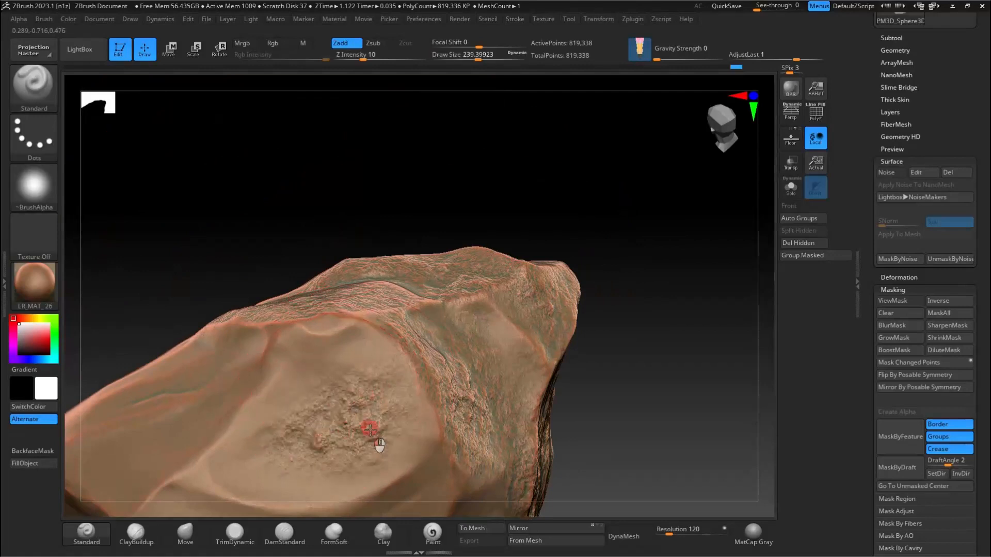
pyautogui.moveTo(331, 341)
pyautogui.mouseDown(button='right')
pyautogui.moveTo(436, 310)
pyautogui.moveTo(420, 392)
pyautogui.mouseUp(button='right')
pyautogui.hotkey('ctrl', 'z')
pyautogui.press('s')
pyautogui.moveTo(419, 369); pyautogui.dragTo(411, 369)
pyautogui.moveTo(414, 421)
pyautogui.mouseDown()
pyautogui.moveTo(443, 298)
pyautogui.moveTo(472, 406)
pyautogui.mouseUp()
pyautogui.moveTo(363, 362)
pyautogui.mouseDown()
pyautogui.moveTo(437, 291)
pyautogui.moveTo(426, 373)
pyautogui.mouseUp()
pyautogui.moveTo(334, 405); pyautogui.dragTo(342, 397, button='right')
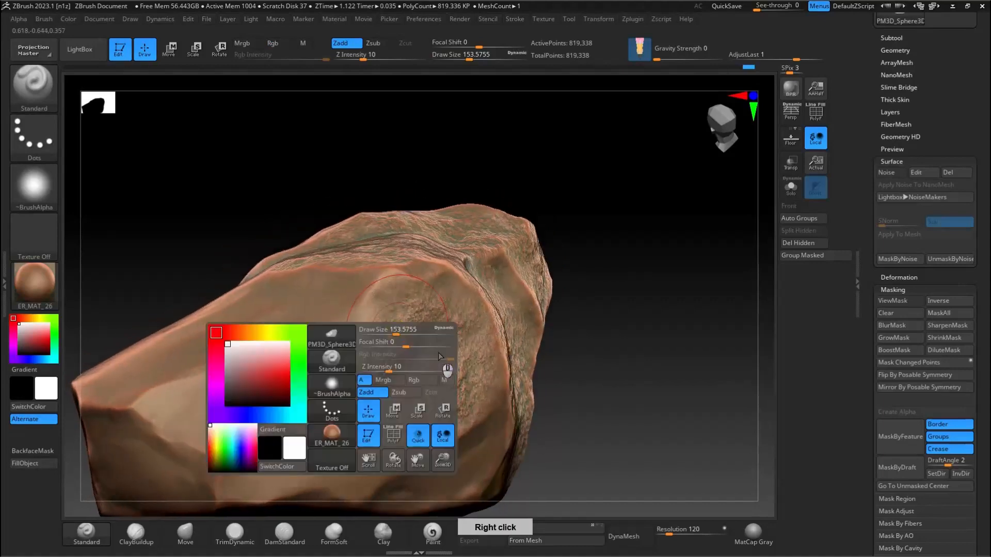
# Step: Texture the smooth sloping planes around the rounded end facet and the dark face beneath them
pyautogui.moveTo(412, 287); pyautogui.dragTo(398, 243, button='right')
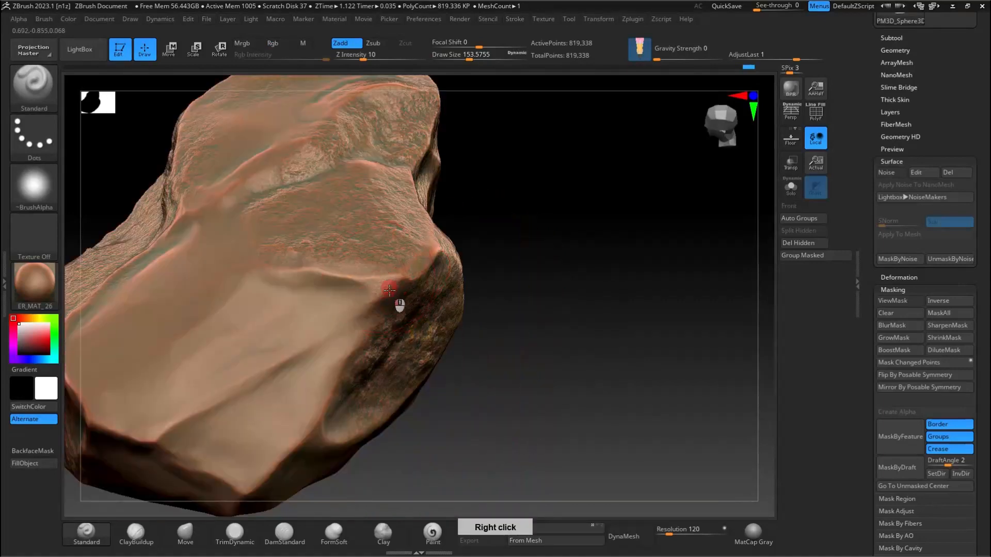
pyautogui.keyDown('alt'); pyautogui.moveTo(262, 354); pyautogui.dragTo(364, 380, button='right'); pyautogui.keyUp('alt')
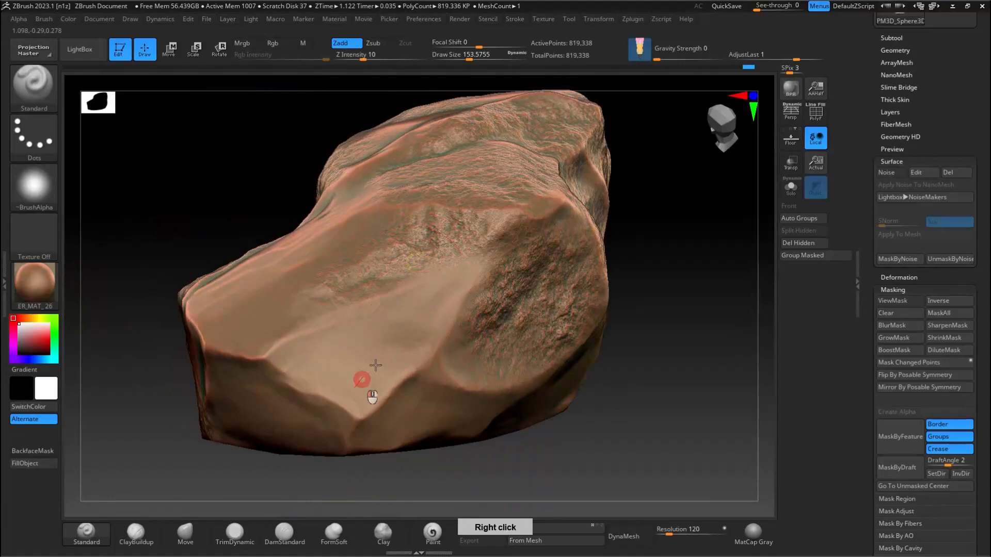
pyautogui.moveTo(466, 269); pyautogui.dragTo(365, 277, button='right')
pyautogui.moveTo(491, 412); pyautogui.dragTo(712, 398, button='right')
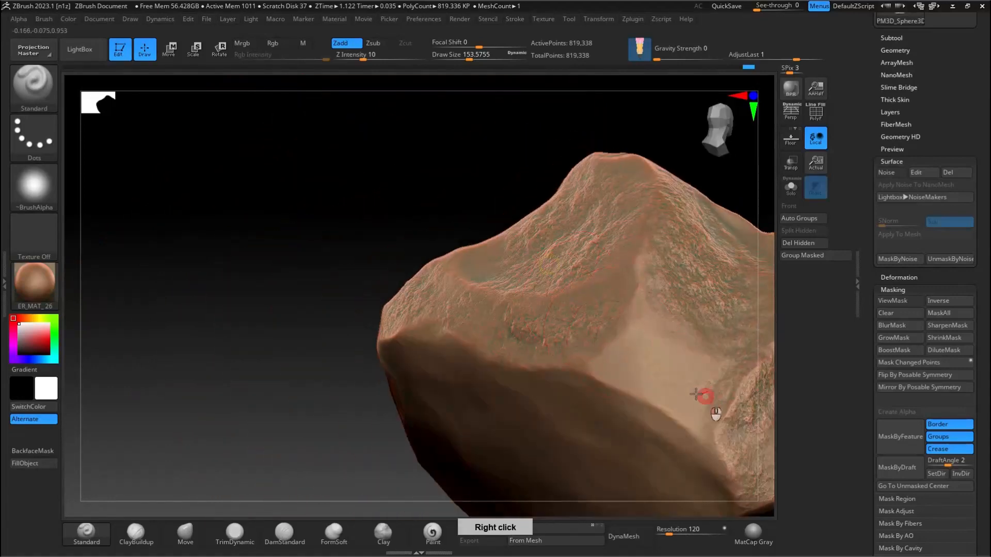
pyautogui.moveTo(626, 361); pyautogui.dragTo(643, 432, button='right')
pyautogui.moveTo(407, 372); pyautogui.dragTo(531, 394, button='right')
# Step: Enlarge the draw size to about 207 and fill the broad end face with noise texture
pyautogui.press('s')
pyautogui.moveTo(493, 351); pyautogui.dragTo(480, 291)
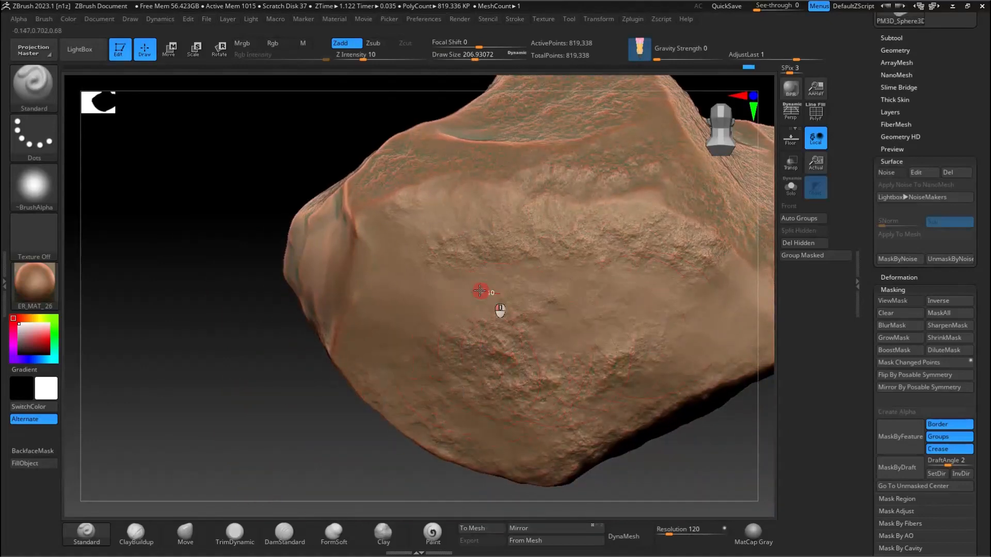
pyautogui.moveTo(413, 304); pyautogui.dragTo(441, 306, button='right')
pyautogui.moveTo(441, 307)
pyautogui.keyDown('alt'); pyautogui.mouseDown()
pyautogui.moveTo(599, 341)
pyautogui.moveTo(530, 345)
pyautogui.moveTo(523, 322)
pyautogui.moveTo(619, 368)
pyautogui.moveTo(602, 332)
pyautogui.moveTo(433, 301)
pyautogui.mouseUp(); pyautogui.keyUp('alt')
pyautogui.rightClick(480, 271)
pyautogui.moveTo(480, 271); pyautogui.dragTo(336, 347, button='right')
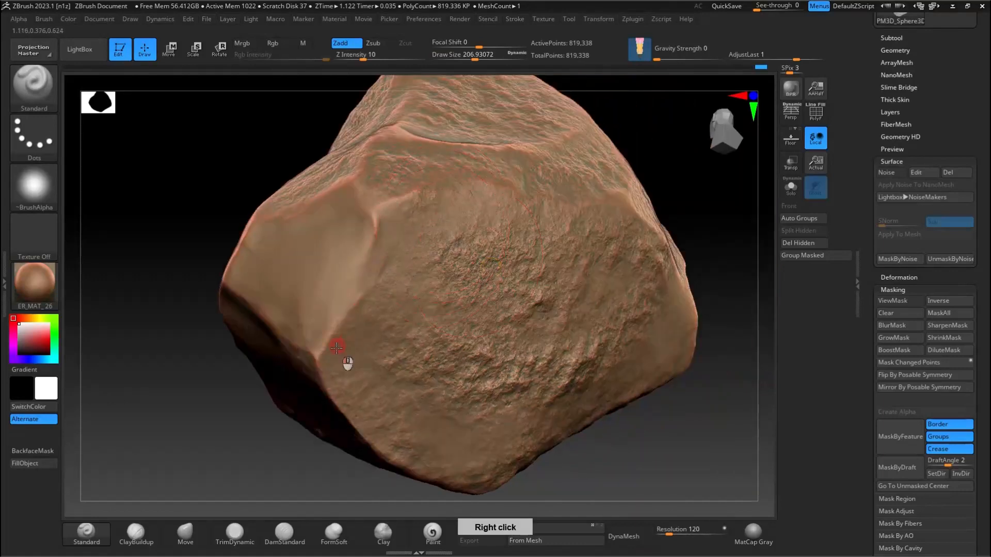
# Step: Texture the remaining smooth side and lower facets all around the rock
pyautogui.moveTo(658, 278); pyautogui.dragTo(116, 264, button='right')
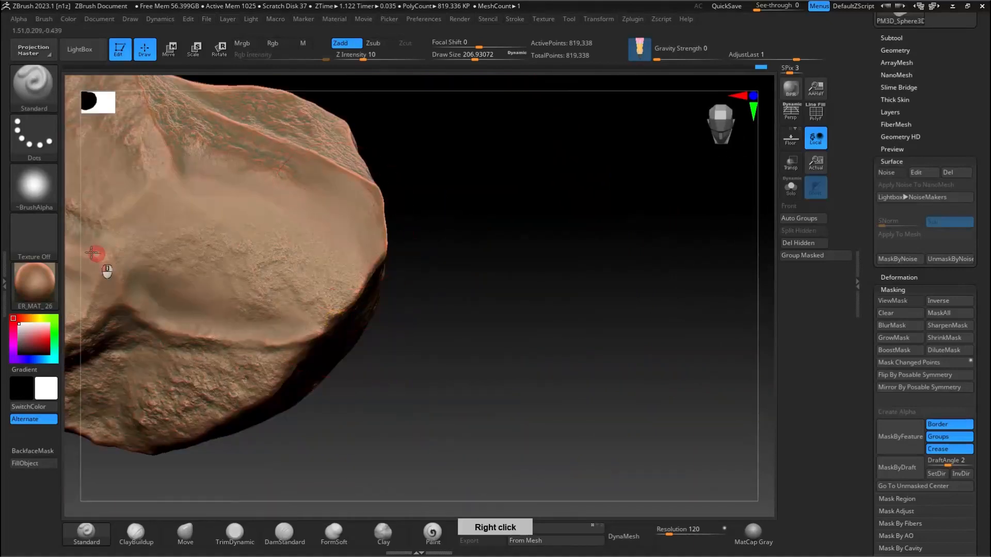
pyautogui.moveTo(356, 224); pyautogui.dragTo(270, 339, button='right')
pyautogui.moveTo(397, 208); pyautogui.dragTo(454, 265, button='right')
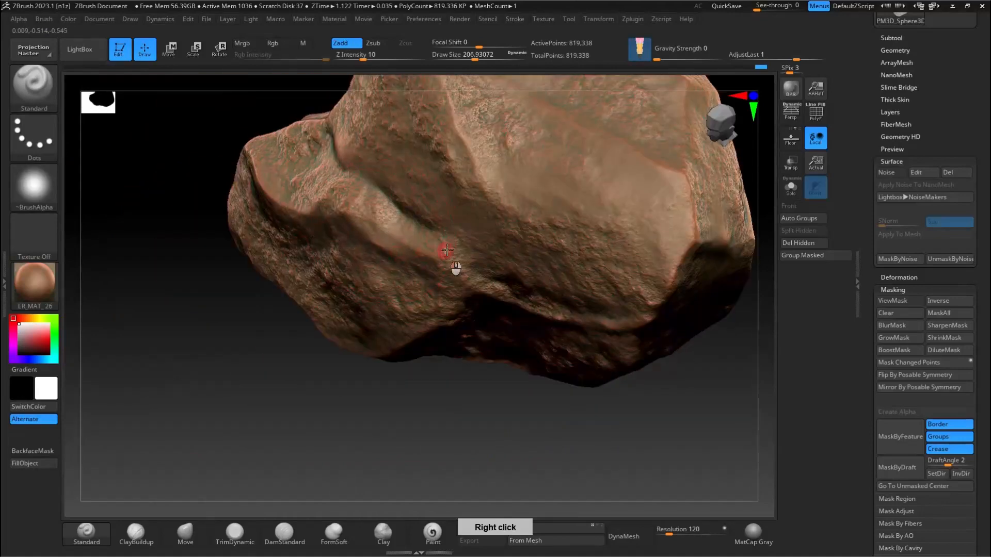
pyautogui.moveTo(630, 188); pyautogui.dragTo(626, 392, button='right')
pyautogui.moveTo(575, 341); pyautogui.dragTo(625, 240, button='right')
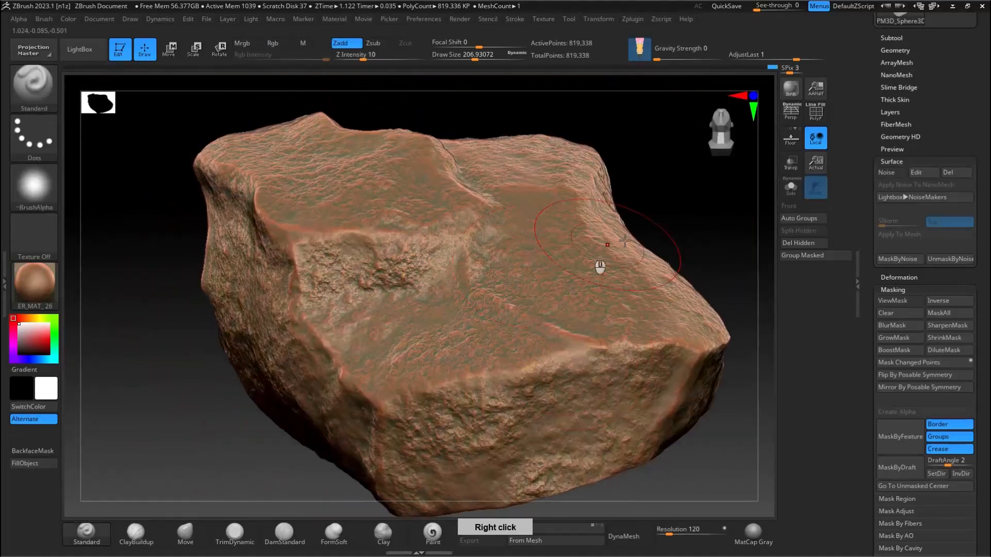
# Step: Check the mask display and clear the noise mask from the rock
pyautogui.click(893, 301)
pyautogui.click(892, 300)
pyautogui.click(893, 300)
pyautogui.press('ctrl')
pyautogui.keyDown('ctrl'); pyautogui.click(707, 217); pyautogui.keyUp('ctrl')
# Step: Turn the surface noise back on, open its settings and reshape the middle of the noise curve
pyautogui.click(886, 172)
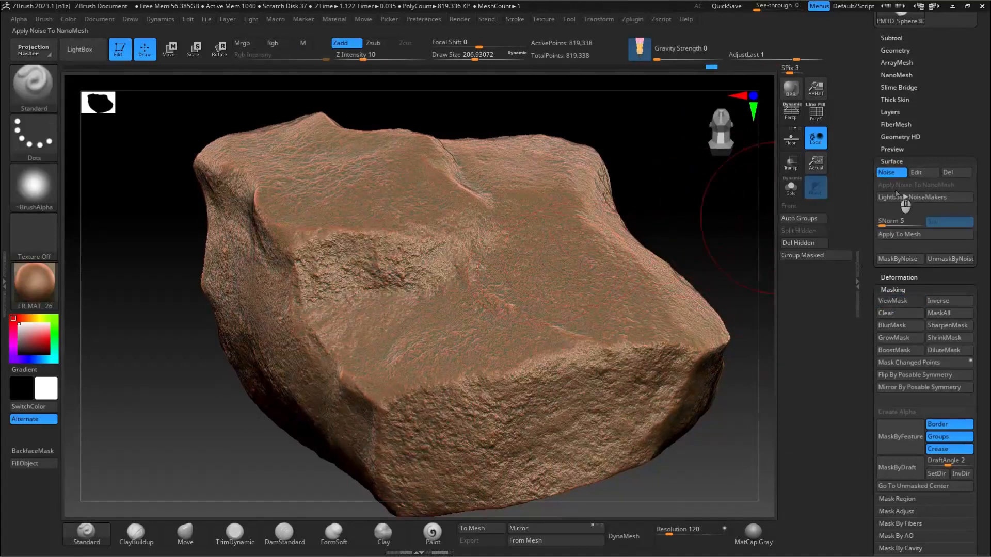
pyautogui.click(919, 173)
pyautogui.moveTo(704, 259); pyautogui.dragTo(664, 294, button='right')
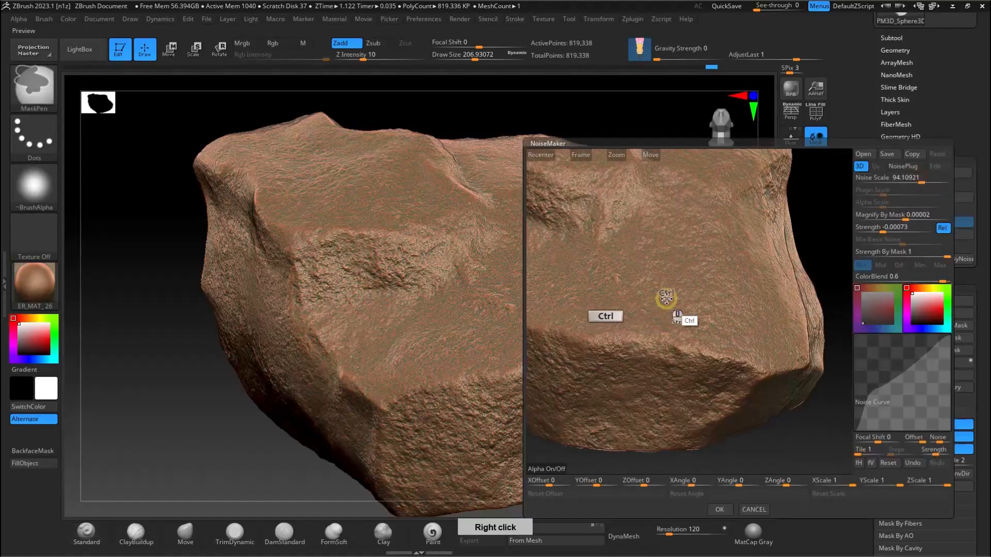
pyautogui.moveTo(912, 378); pyautogui.dragTo(897, 390)
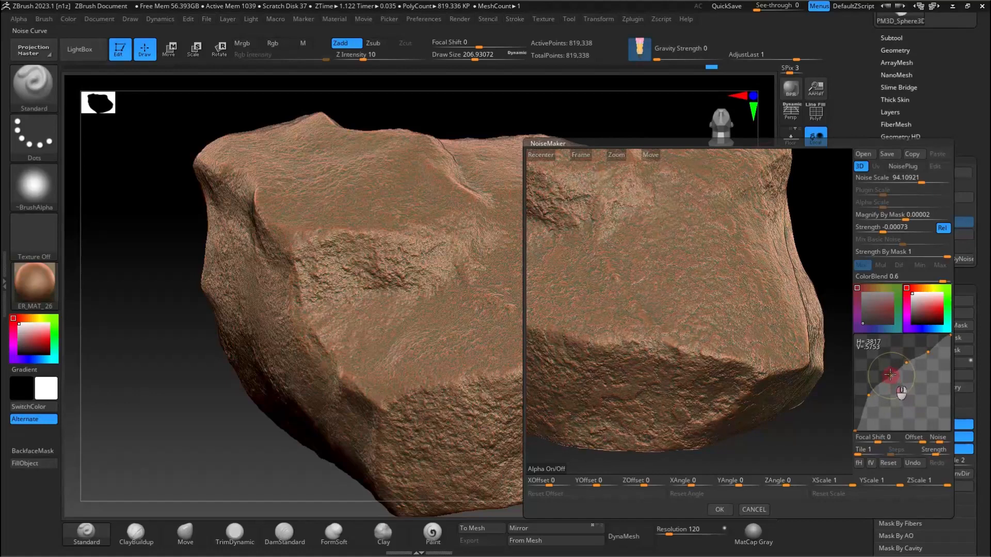
pyautogui.keyDown('ctrl'); pyautogui.moveTo(623, 253); pyautogui.dragTo(692, 346, button='right'); pyautogui.keyUp('ctrl')
# Step: Set the Noise Scale to about 25, bow the noise curve above the diagonal, and accept the noise settings
pyautogui.moveTo(921, 183); pyautogui.dragTo(913, 183)
pyautogui.moveTo(932, 373); pyautogui.dragTo(921, 353)
pyautogui.moveTo(867, 391); pyautogui.dragTo(900, 395)
pyautogui.moveTo(909, 358)
pyautogui.mouseDown()
pyautogui.moveTo(919, 376)
pyautogui.moveTo(910, 352)
pyautogui.mouseUp()
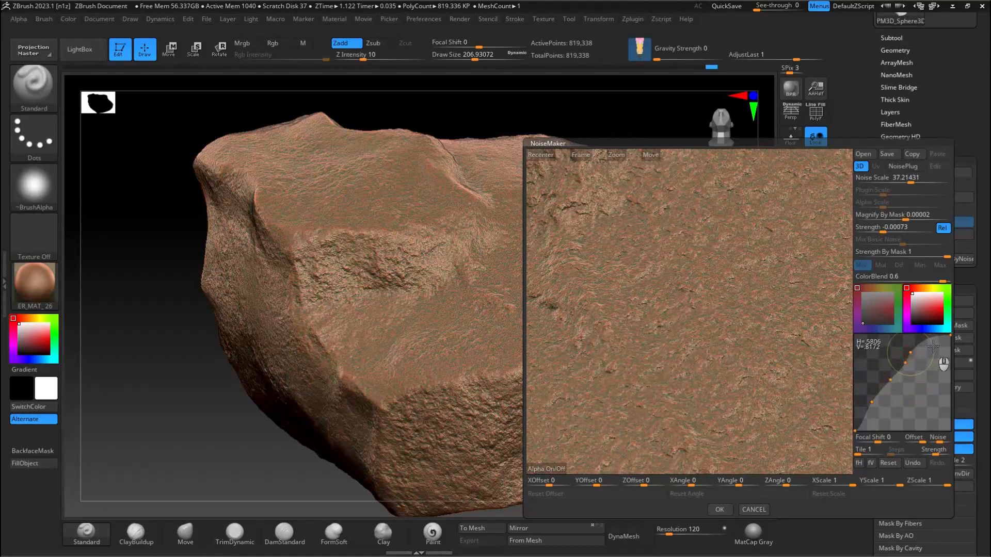
pyautogui.keyDown('ctrl'); pyautogui.moveTo(709, 328); pyautogui.dragTo(726, 296, button='right'); pyautogui.keyUp('ctrl')
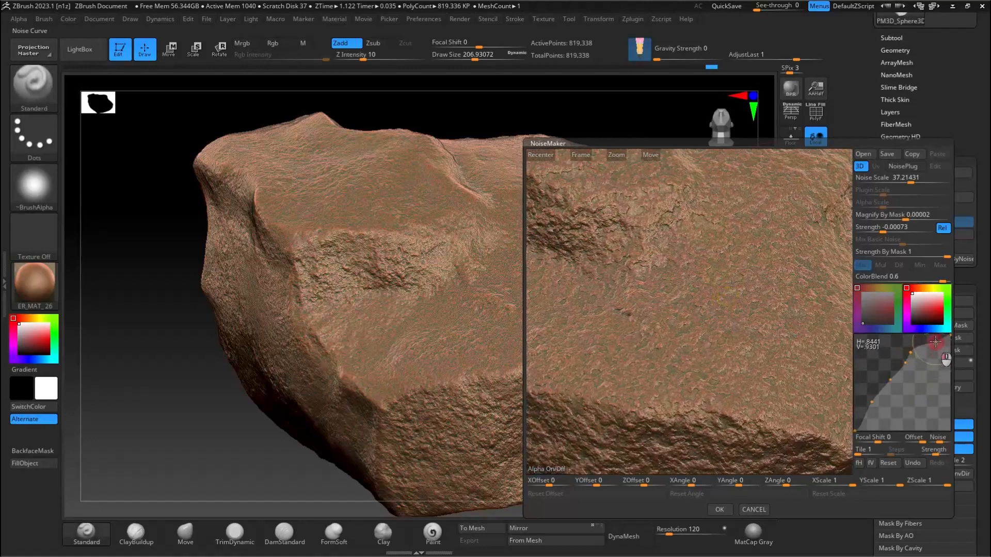
pyautogui.moveTo(915, 180); pyautogui.dragTo(906, 182)
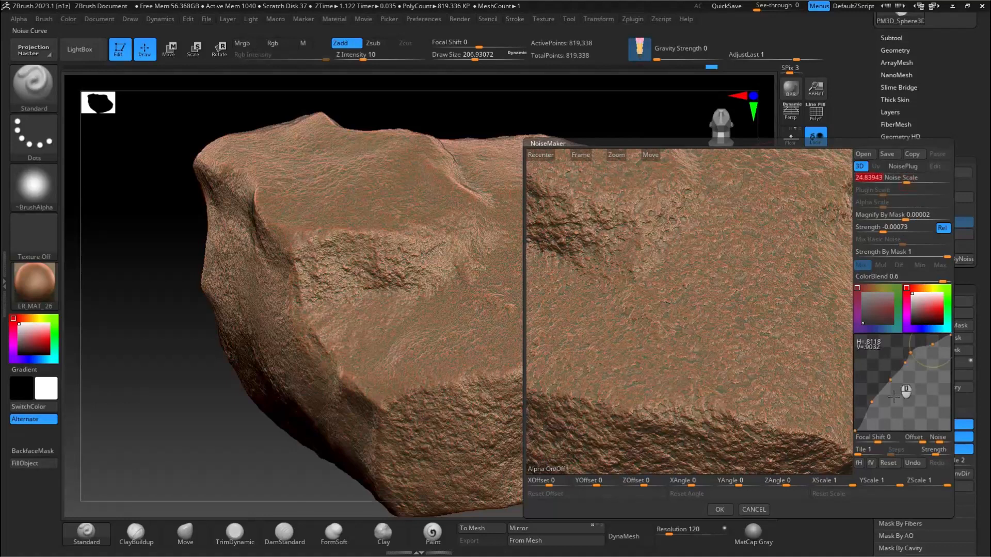
pyautogui.click(720, 510)
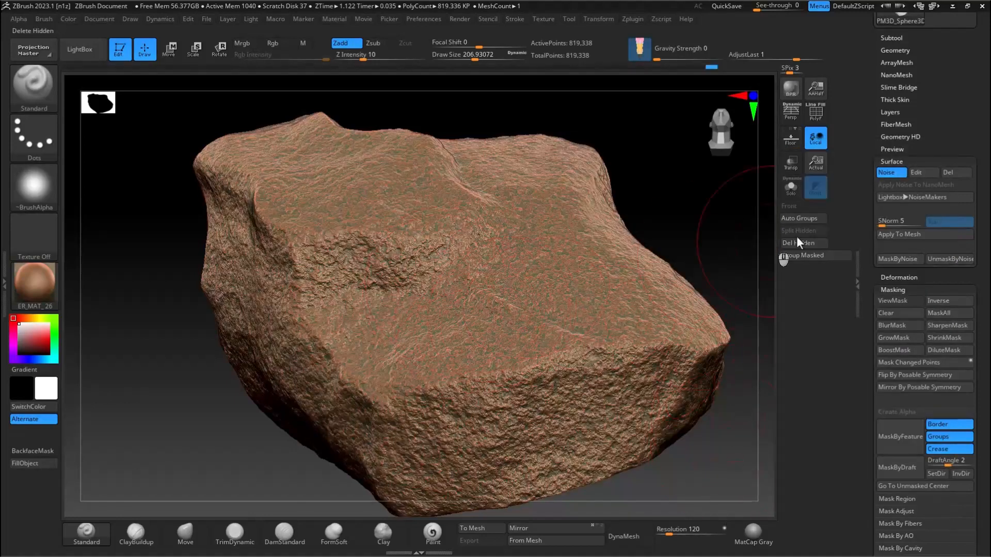
# Step: Mask the rock by the finer surface noise, hide the mask display and reduce the draw size to about 154
pyautogui.click(890, 259)
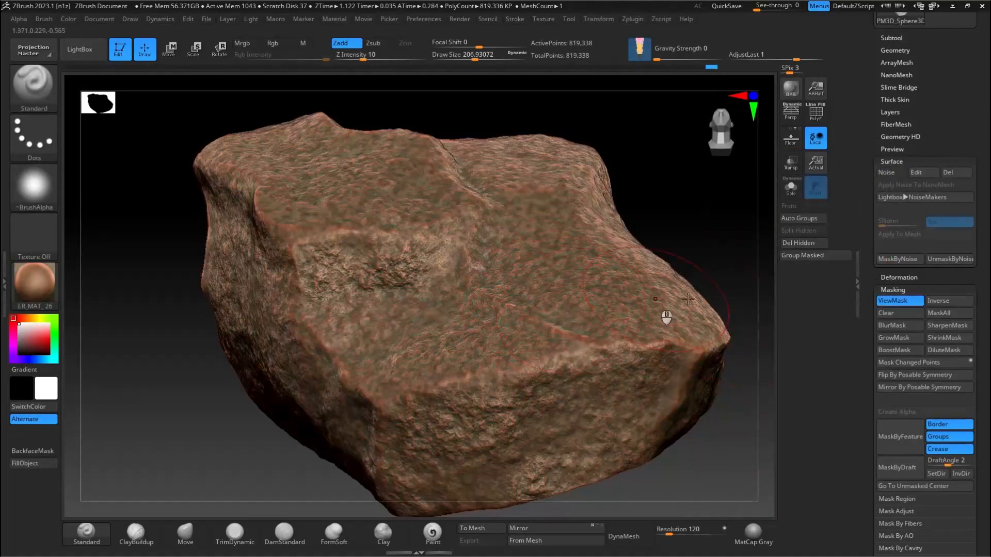
pyautogui.click(898, 303)
pyautogui.keyDown('ctrl'); pyautogui.moveTo(427, 268); pyautogui.dragTo(450, 290, button='right'); pyautogui.keyUp('ctrl')
pyautogui.keyDown('ctrl'); pyautogui.moveTo(449, 250); pyautogui.dragTo(538, 343, button='right'); pyautogui.keyUp('ctrl')
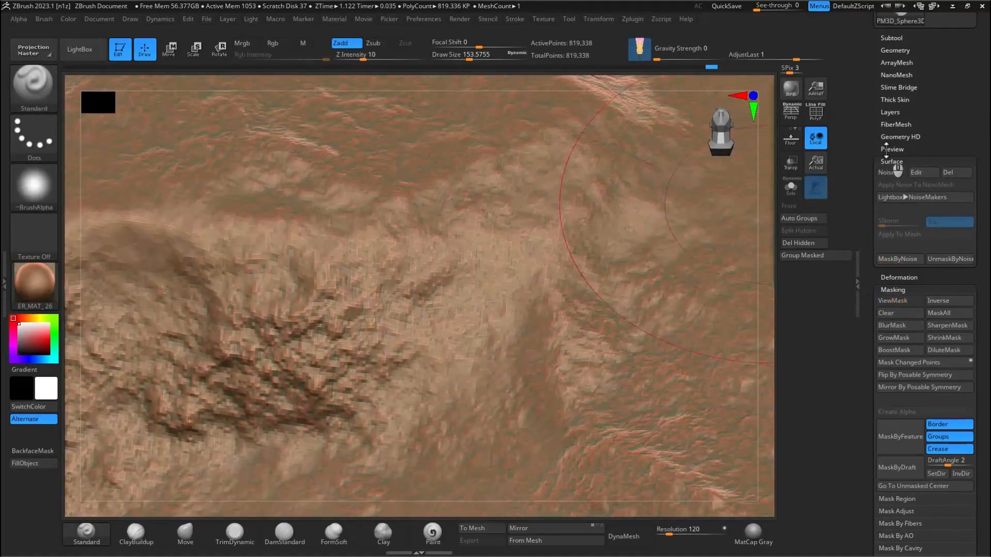
# Step: Subdivide the rock mesh one more level
pyautogui.moveTo(888, 155); pyautogui.dragTo(862, 188)
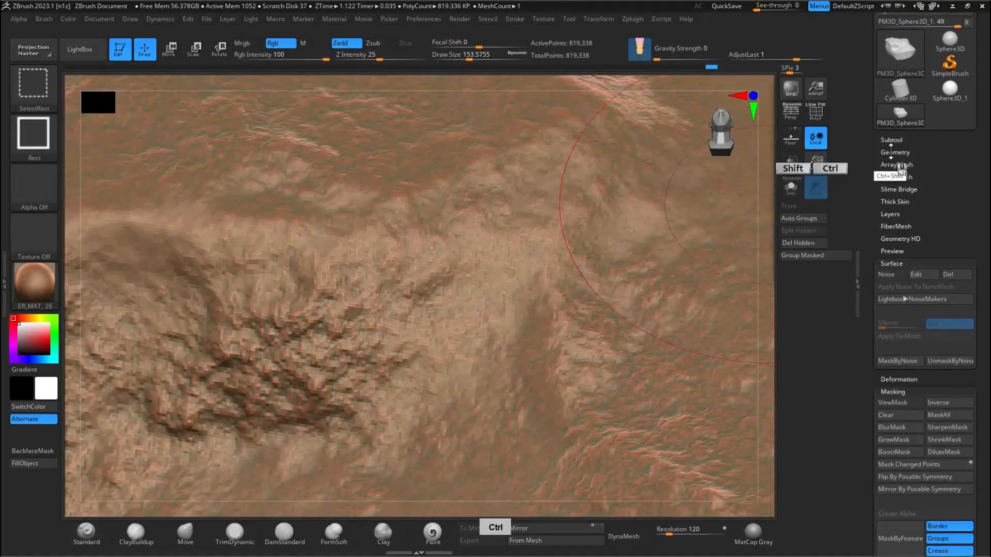
pyautogui.click(893, 153)
pyautogui.click(892, 146)
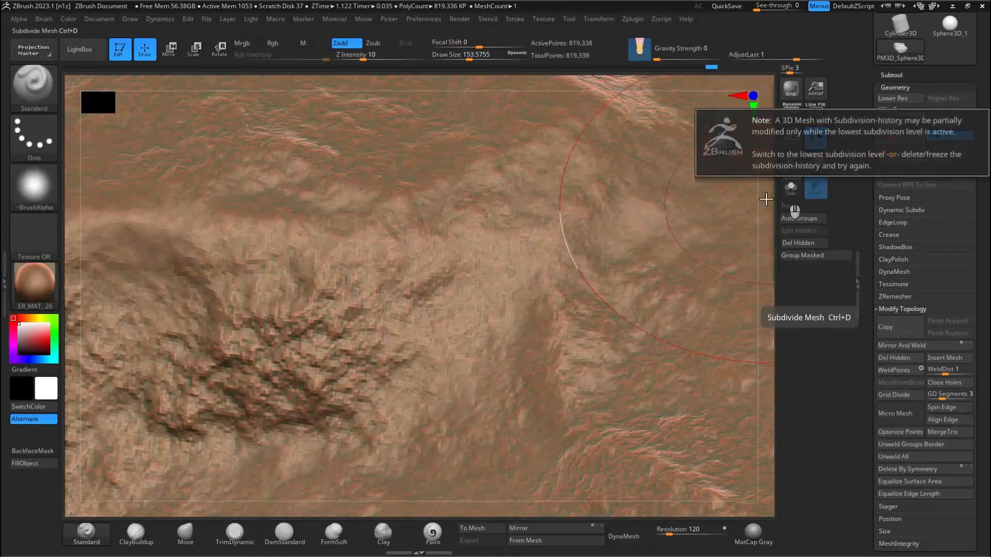
pyautogui.keyDown('ctrl'); pyautogui.moveTo(581, 228); pyautogui.dragTo(433, 184, button='right'); pyautogui.keyUp('ctrl')
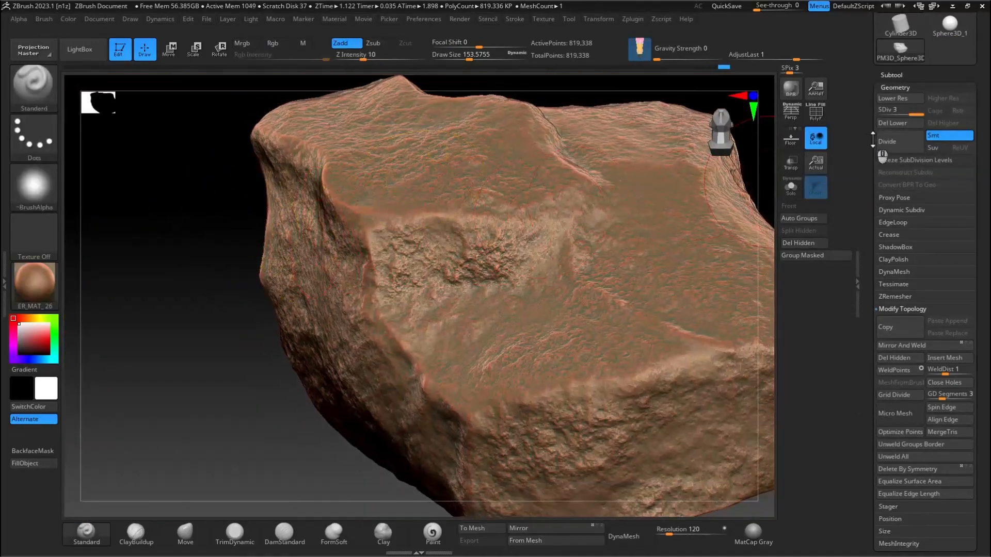
pyautogui.moveTo(866, 173); pyautogui.dragTo(868, 67)
# Step: Reactivate the surface noise on the subdivided rock, mask by it again and hide the mask display
pyautogui.click(896, 233)
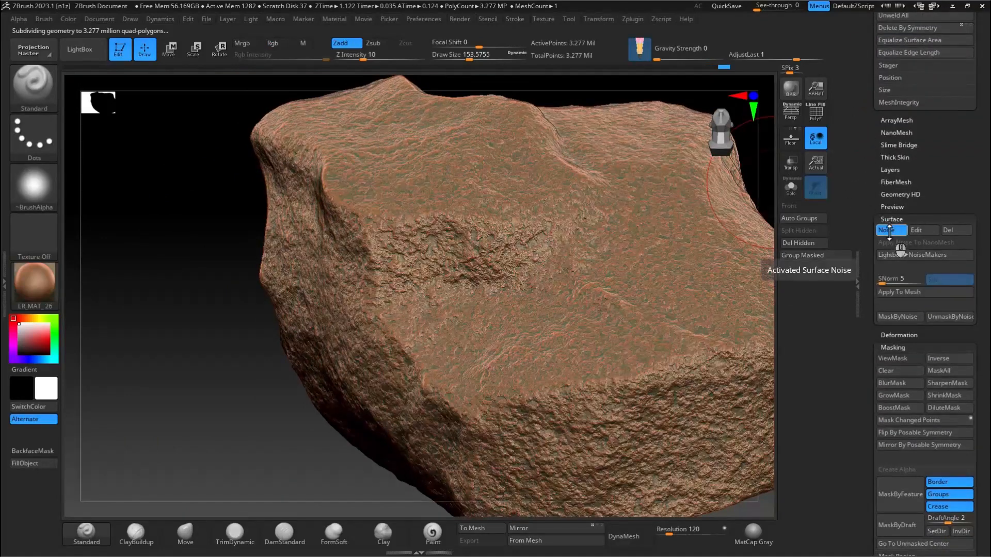
pyautogui.keyDown('ctrl'); pyautogui.moveTo(619, 339); pyautogui.dragTo(904, 322, button='right'); pyautogui.keyUp('ctrl')
pyautogui.click(900, 316)
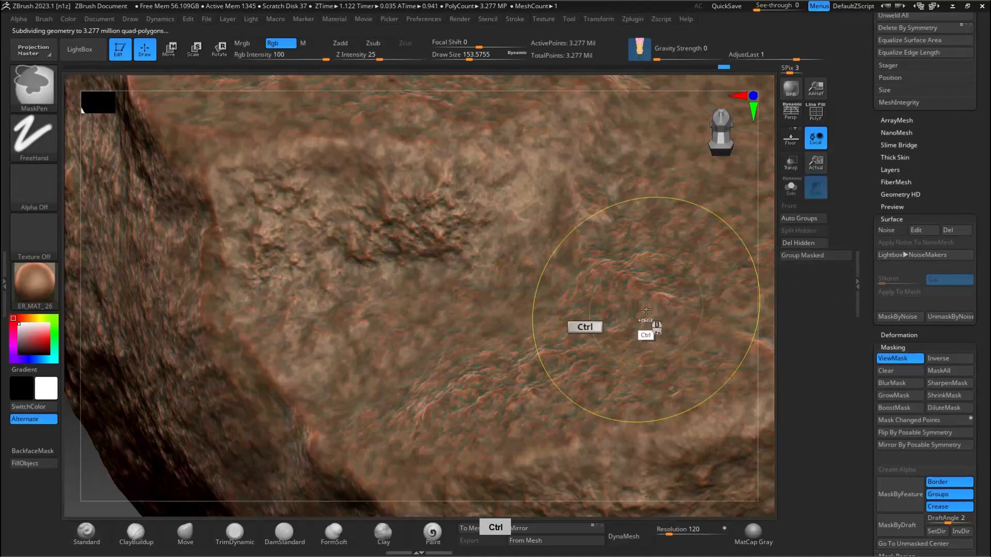
pyautogui.moveTo(645, 310)
pyautogui.keyDown('ctrl'); pyautogui.mouseDown(button='right')
pyautogui.moveTo(647, 261)
pyautogui.moveTo(847, 336)
pyautogui.mouseUp(button='right'); pyautogui.keyUp('ctrl')
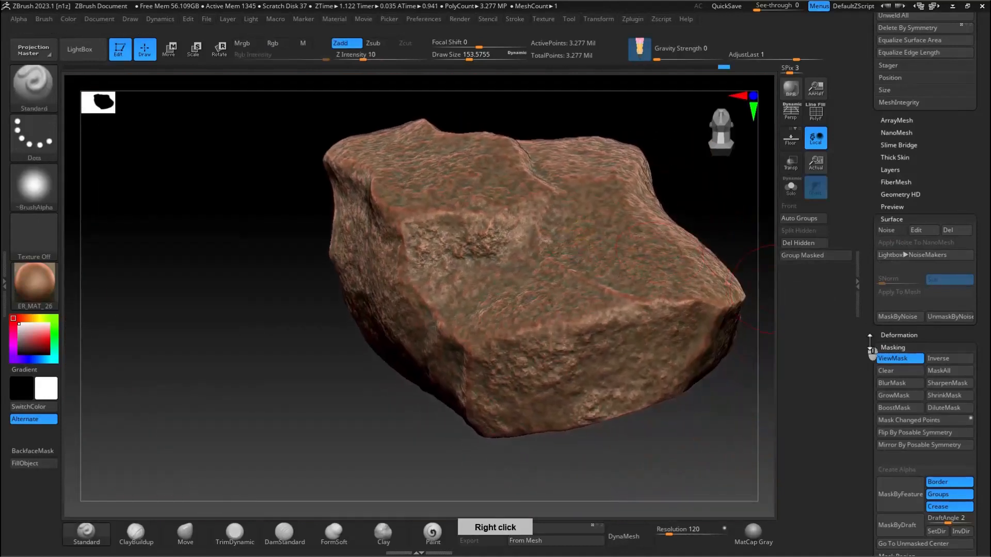
pyautogui.moveTo(869, 449); pyautogui.dragTo(861, 361)
pyautogui.press('ctrl')
pyautogui.keyDown('ctrl'); pyautogui.rightClick(859, 289); pyautogui.keyUp('ctrl')
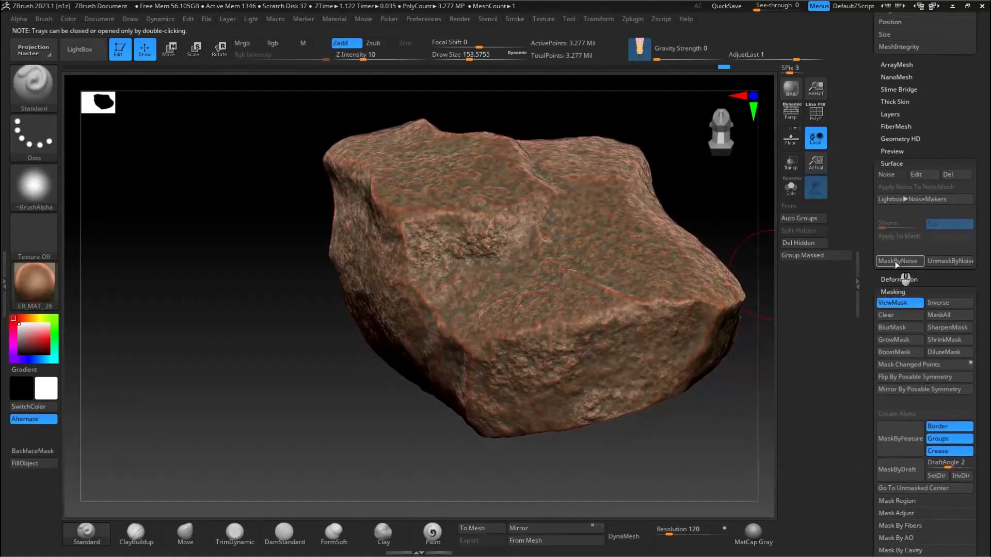
pyautogui.click(895, 303)
# Step: Brush fine noise detail over the ledge below the rough hollow, using draw size about 74, Z Intensity 8 and Focal Shift 22
pyautogui.keyDown('ctrl'); pyautogui.moveTo(593, 294); pyautogui.dragTo(593, 321, button='right'); pyautogui.keyUp('ctrl')
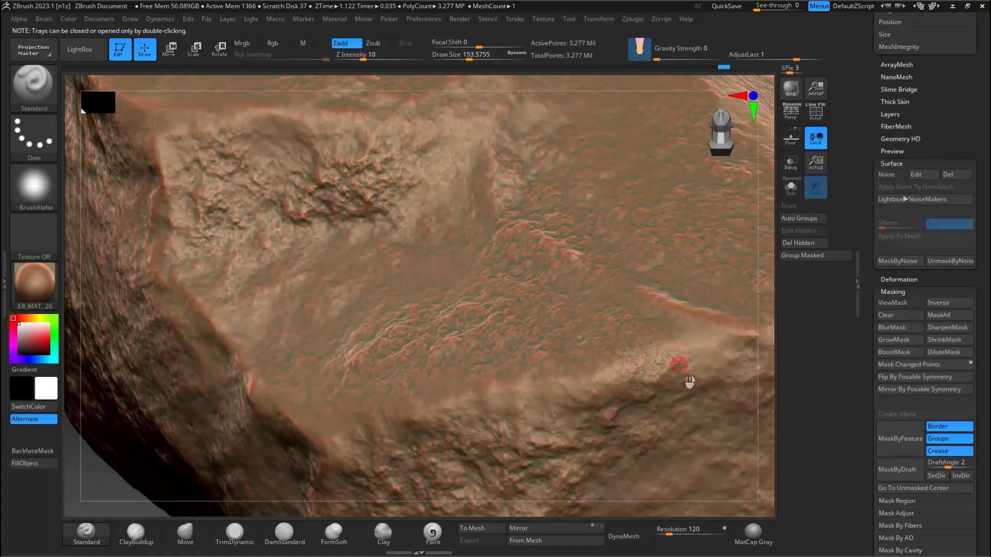
pyautogui.moveTo(475, 270)
pyautogui.keyDown('alt'); pyautogui.mouseDown(button='right')
pyautogui.moveTo(621, 301)
pyautogui.moveTo(515, 248)
pyautogui.moveTo(523, 273)
pyautogui.mouseUp(button='right'); pyautogui.keyUp('alt')
pyautogui.moveTo(524, 273)
pyautogui.mouseDown()
pyautogui.moveTo(507, 293)
pyautogui.moveTo(652, 356)
pyautogui.moveTo(449, 371)
pyautogui.moveTo(390, 395)
pyautogui.moveTo(346, 366)
pyautogui.mouseUp()
pyautogui.press('s')
pyautogui.moveTo(364, 57); pyautogui.dragTo(360, 57)
pyautogui.moveTo(492, 43)
pyautogui.mouseDown()
pyautogui.moveTo(481, 43)
pyautogui.moveTo(490, 43)
pyautogui.mouseUp()
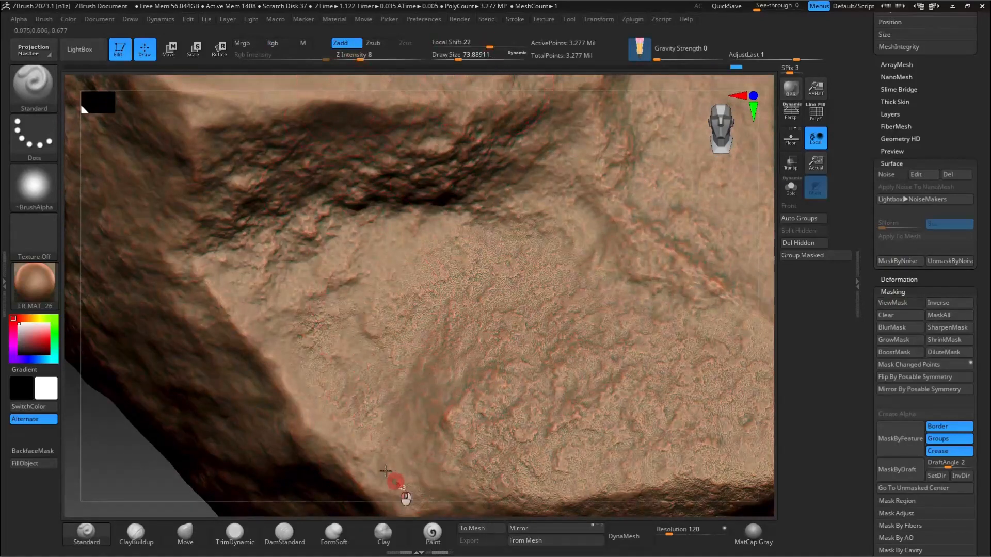
pyautogui.moveTo(298, 233); pyautogui.dragTo(394, 259, button='right')
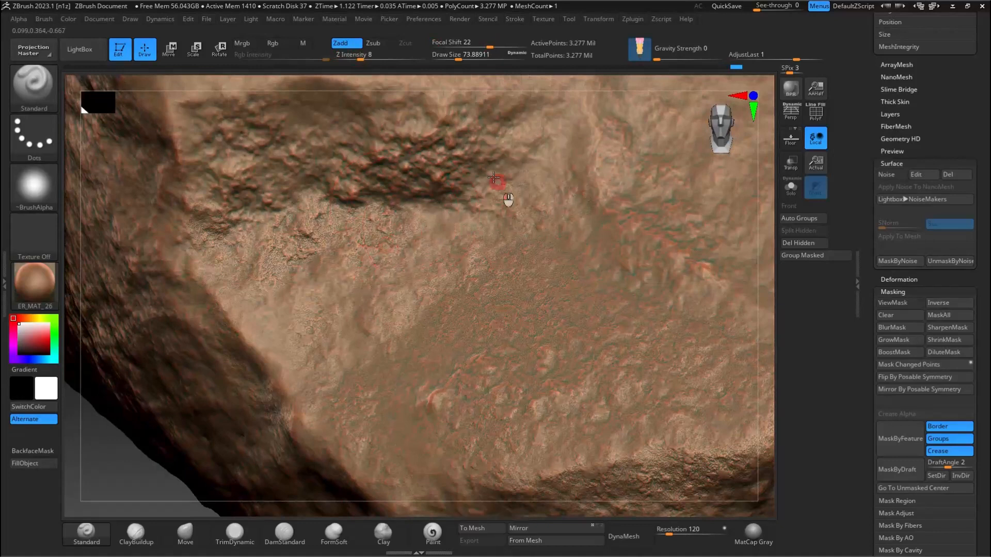
pyautogui.moveTo(408, 205); pyautogui.dragTo(698, 294, button='right')
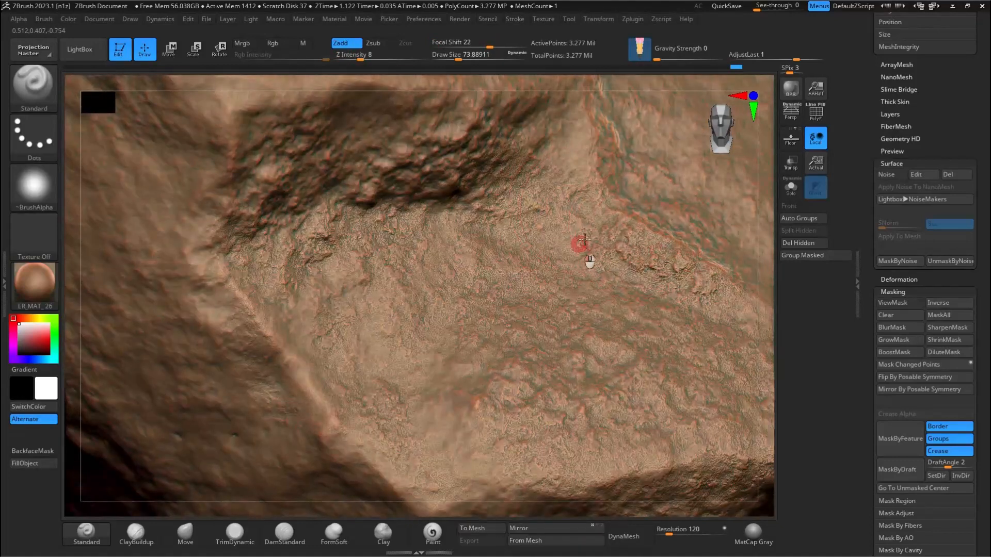
pyautogui.moveTo(564, 304); pyautogui.dragTo(494, 466, button='right')
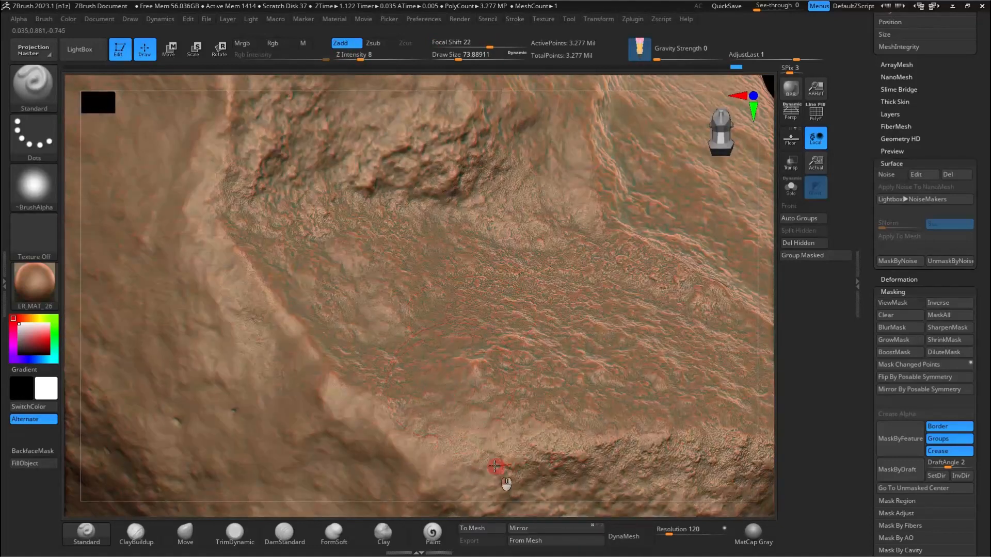
# Step: Brush the fine noise detail across the vertical front face below the ledge, raising the draw size to about 116
pyautogui.moveTo(210, 340); pyautogui.dragTo(511, 320, button='right')
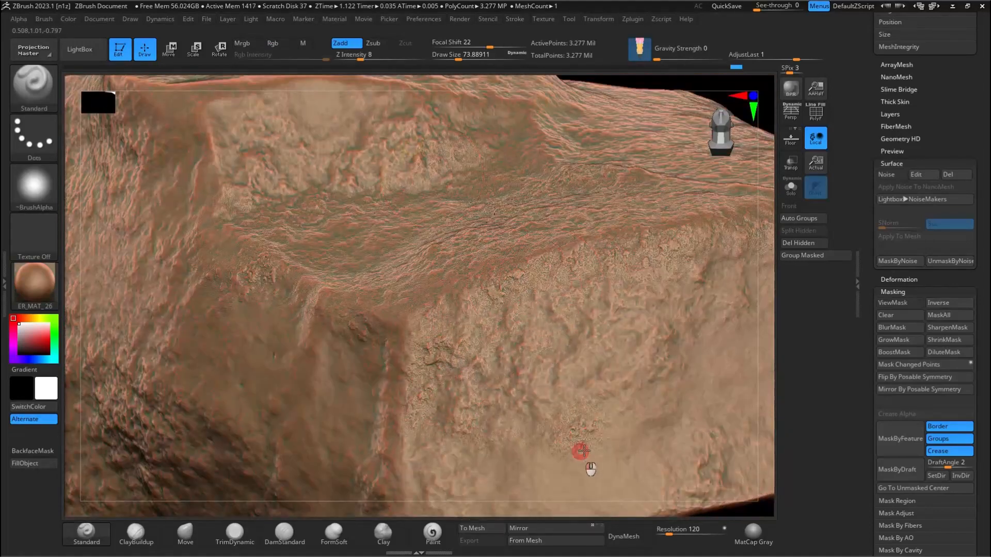
pyautogui.moveTo(516, 336); pyautogui.dragTo(656, 212, button='right')
pyautogui.moveTo(737, 254); pyautogui.dragTo(688, 169, button='right')
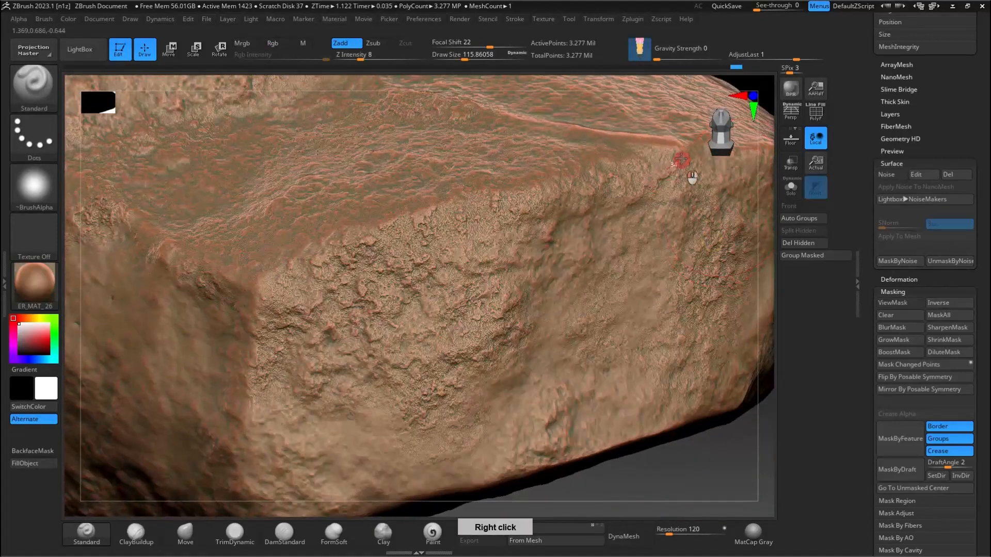
pyautogui.keyDown('alt'); pyautogui.moveTo(559, 308); pyautogui.dragTo(593, 312, button='right'); pyautogui.keyUp('alt')
pyautogui.moveTo(593, 313)
pyautogui.mouseDown()
pyautogui.moveTo(428, 263)
pyautogui.moveTo(319, 288)
pyautogui.moveTo(460, 351)
pyautogui.moveTo(560, 416)
pyautogui.mouseUp()
pyautogui.moveTo(560, 416); pyautogui.dragTo(502, 253, button='right')
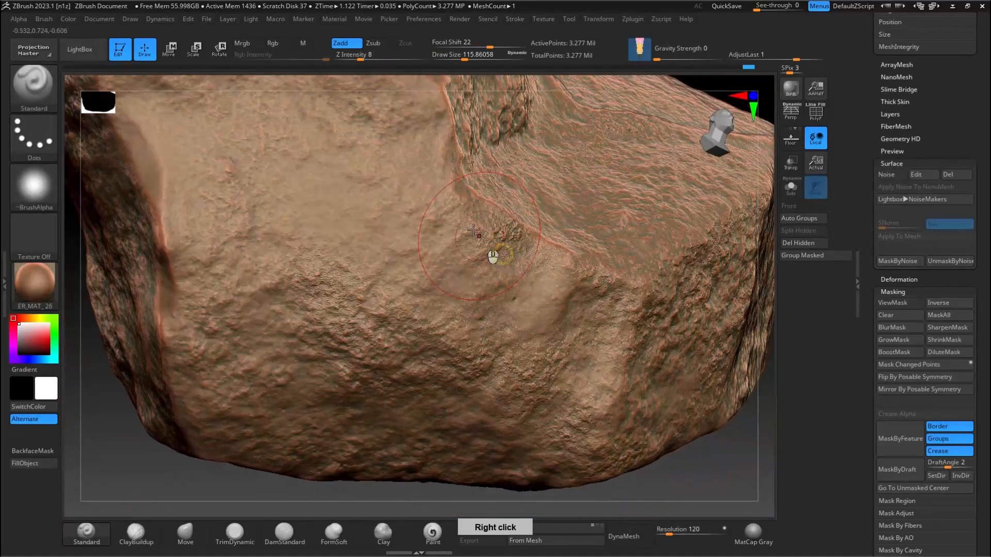
# Step: Brush the fine noise detail over the broad side face up to its upper rim
pyautogui.keyDown('alt'); pyautogui.moveTo(347, 241); pyautogui.dragTo(614, 318, button='right'); pyautogui.keyUp('alt')
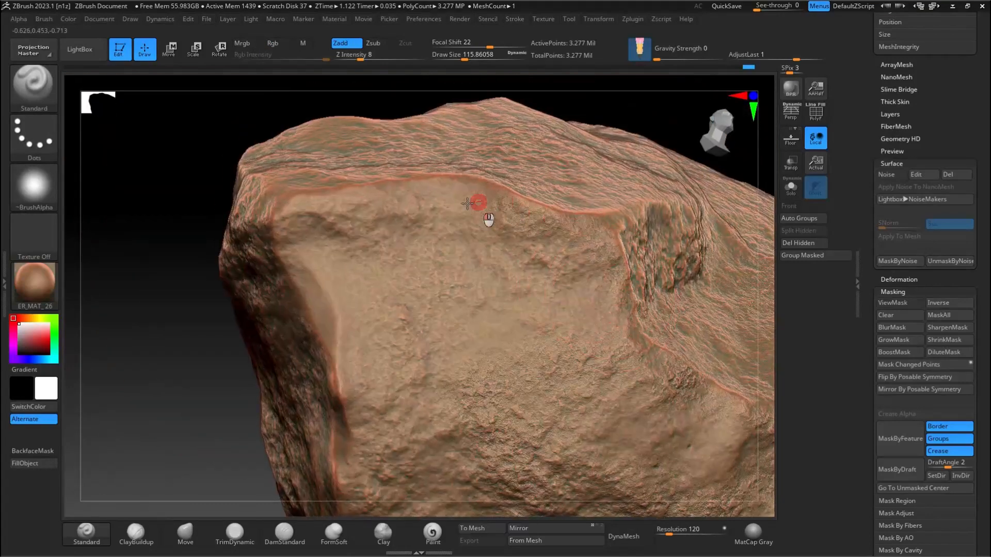
pyautogui.moveTo(347, 263)
pyautogui.mouseDown()
pyautogui.moveTo(332, 222)
pyautogui.moveTo(447, 222)
pyautogui.mouseUp()
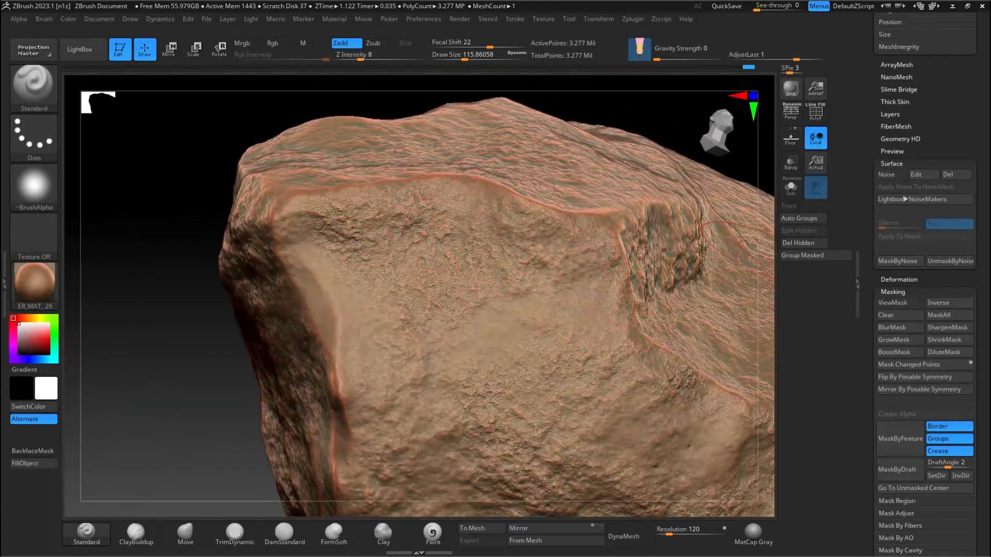
pyautogui.keyDown('ctrl'); pyautogui.moveTo(335, 305); pyautogui.dragTo(297, 284, button='right'); pyautogui.keyUp('ctrl')
pyautogui.moveTo(296, 284); pyautogui.dragTo(329, 308, button='right')
# Step: Reduce the draw size to about 80 and brush noise detail along the sharp side ridge and over the adjoining facet
pyautogui.press('s')
pyautogui.moveTo(324, 331); pyautogui.dragTo(332, 315)
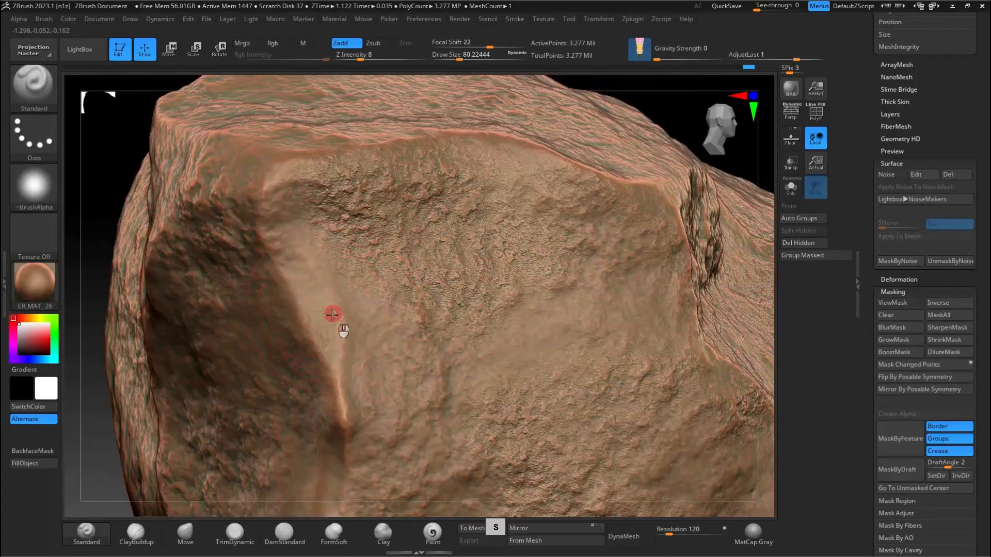
pyautogui.moveTo(301, 266); pyautogui.dragTo(418, 336, button='right')
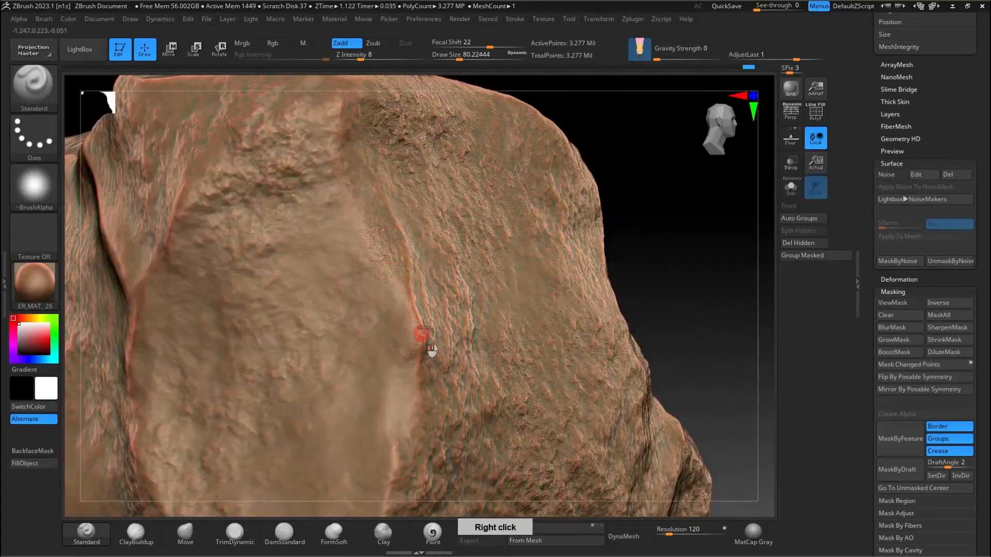
pyautogui.moveTo(341, 466); pyautogui.dragTo(336, 274, button='right')
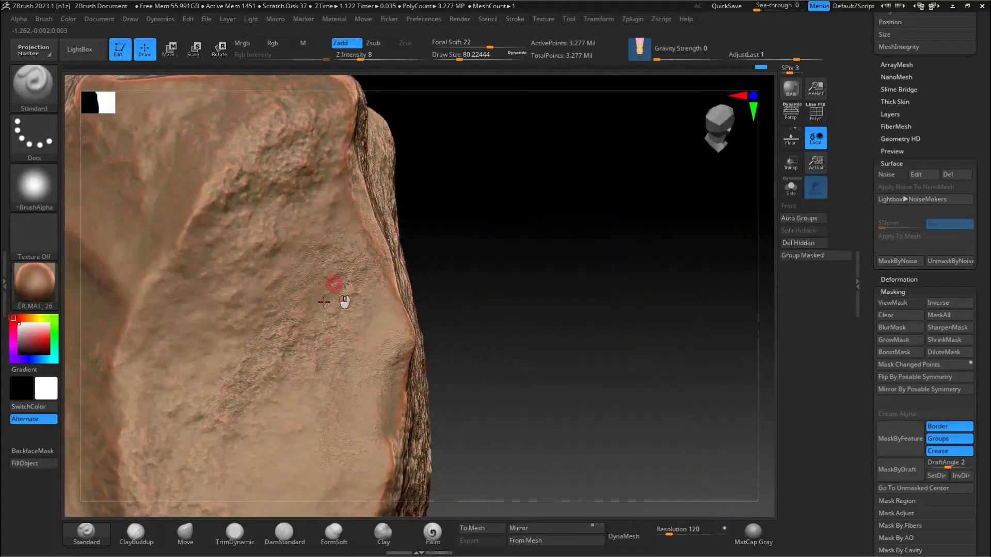
pyautogui.moveTo(230, 158); pyautogui.dragTo(221, 203, button='right')
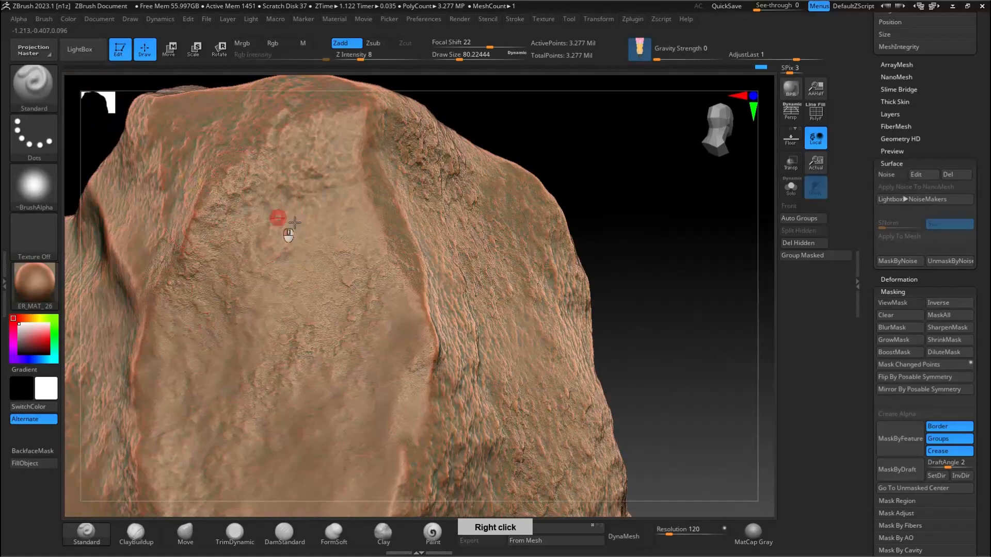
pyautogui.moveTo(260, 164); pyautogui.dragTo(298, 198, button='right')
pyautogui.keyDown('alt'); pyautogui.moveTo(332, 394); pyautogui.dragTo(430, 262, button='right'); pyautogui.keyUp('alt')
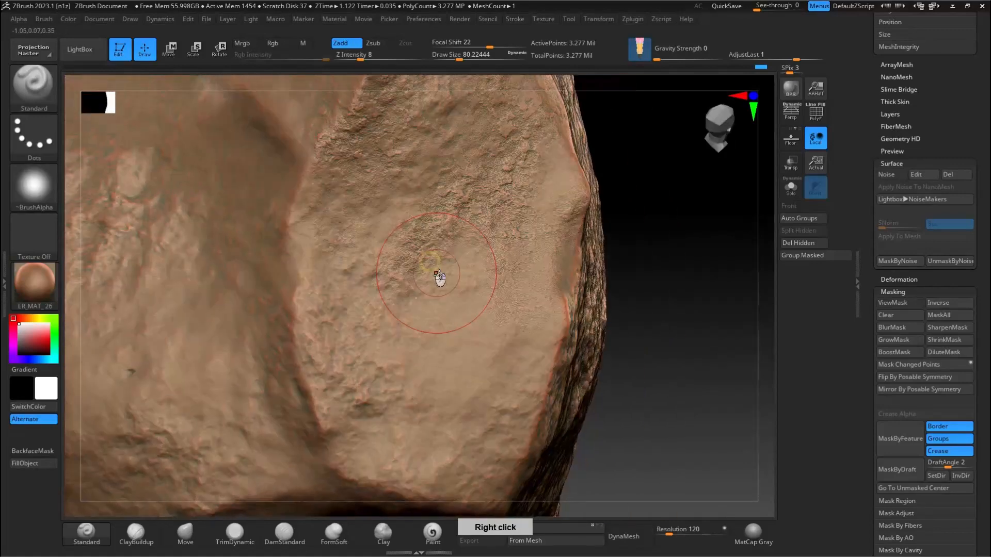
# Step: Brush the fine noise detail over the lower side facets and into the recess beneath them
pyautogui.moveTo(413, 332); pyautogui.dragTo(274, 271, button='right')
pyautogui.keyDown('alt'); pyautogui.moveTo(241, 102); pyautogui.dragTo(498, 293, button='right'); pyautogui.keyUp('alt')
pyautogui.moveTo(367, 254); pyautogui.dragTo(496, 219, button='right')
pyautogui.moveTo(595, 160); pyautogui.dragTo(579, 289, button='right')
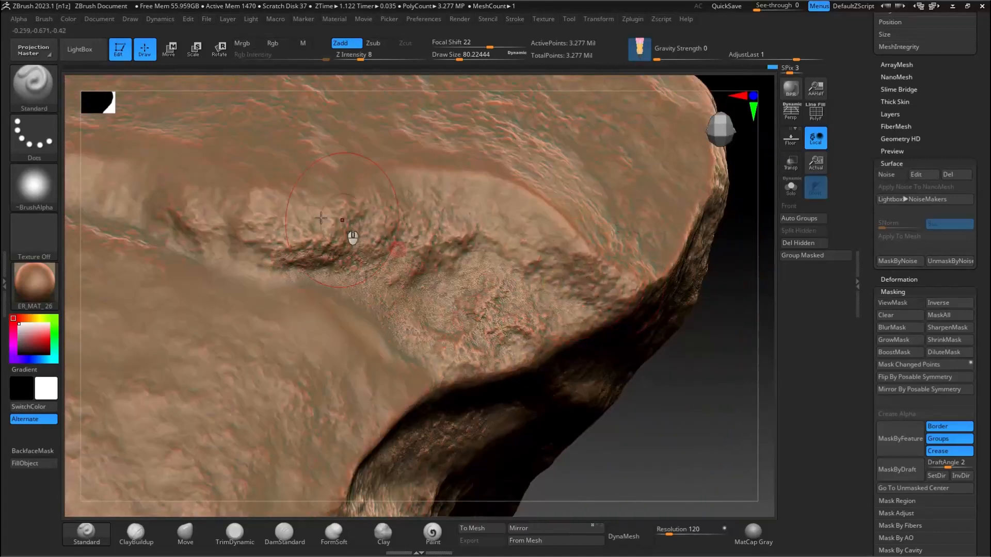
# Step: Brush the fine noise detail across the large uneven face above the undercut edge
pyautogui.moveTo(296, 215); pyautogui.dragTo(629, 233, button='right')
pyautogui.moveTo(516, 222); pyautogui.dragTo(438, 165)
pyautogui.moveTo(440, 277); pyautogui.dragTo(240, 303, button='right')
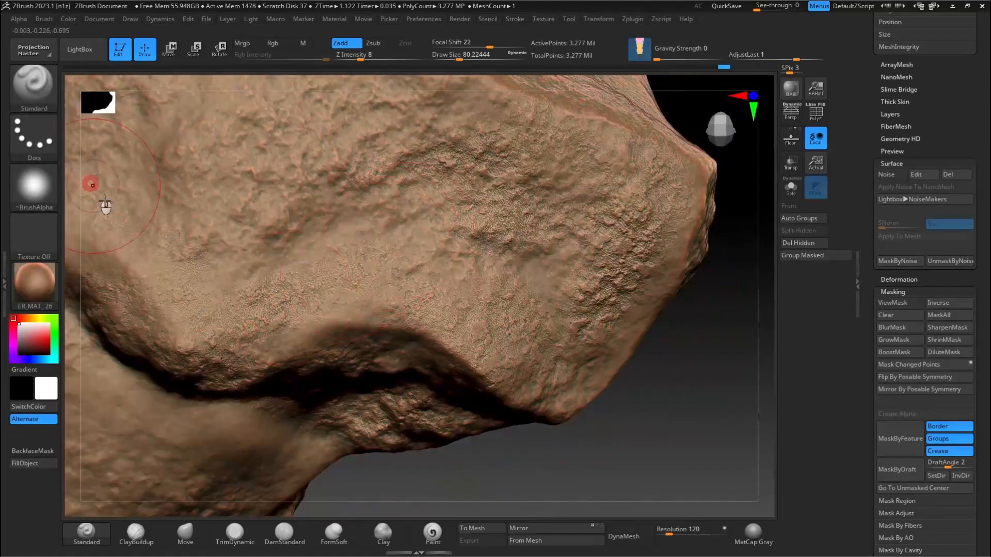
pyautogui.moveTo(277, 216); pyautogui.dragTo(595, 296, button='right')
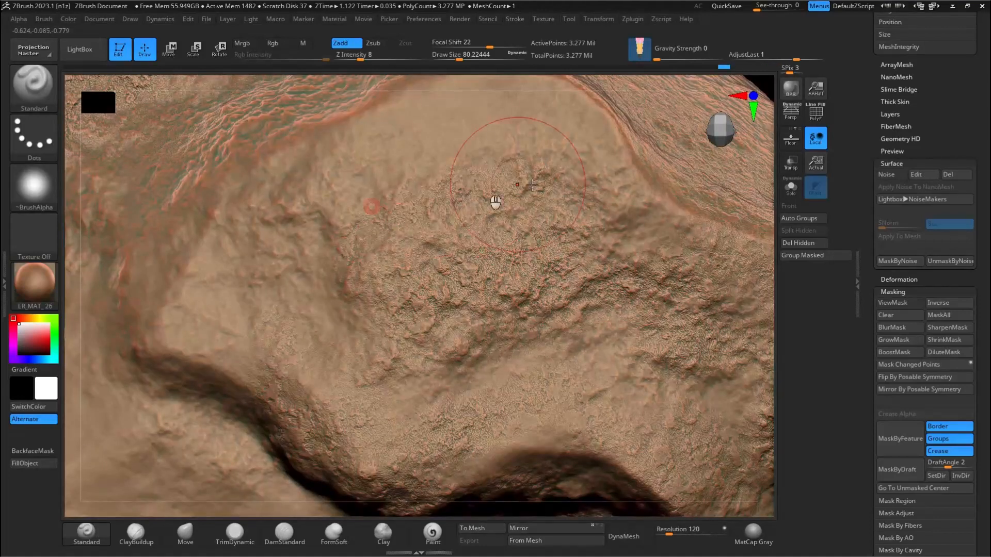
# Step: Brush noise detail over the raised ridge and the facet beside it, raising the draw size to about 158, and undo the last stroke
pyautogui.moveTo(210, 236); pyautogui.dragTo(195, 274, button='right')
pyautogui.moveTo(230, 371); pyautogui.dragTo(502, 249, button='right')
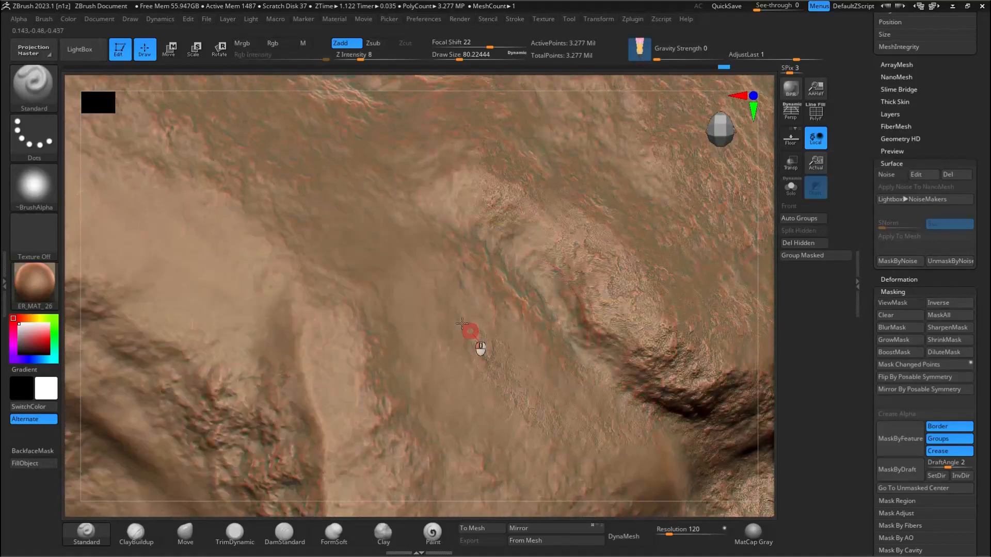
pyautogui.moveTo(475, 343); pyautogui.dragTo(376, 325, button='right')
pyautogui.press('s')
pyautogui.moveTo(458, 391); pyautogui.dragTo(466, 391)
pyautogui.moveTo(472, 356)
pyautogui.mouseDown()
pyautogui.moveTo(478, 332)
pyautogui.moveTo(501, 397)
pyautogui.mouseUp()
pyautogui.moveTo(465, 307)
pyautogui.keyDown('ctrl'); pyautogui.mouseDown(button='right')
pyautogui.moveTo(462, 246)
pyautogui.moveTo(462, 330)
pyautogui.mouseUp(button='right'); pyautogui.keyUp('ctrl')
pyautogui.hotkey('ctrl', 'z')
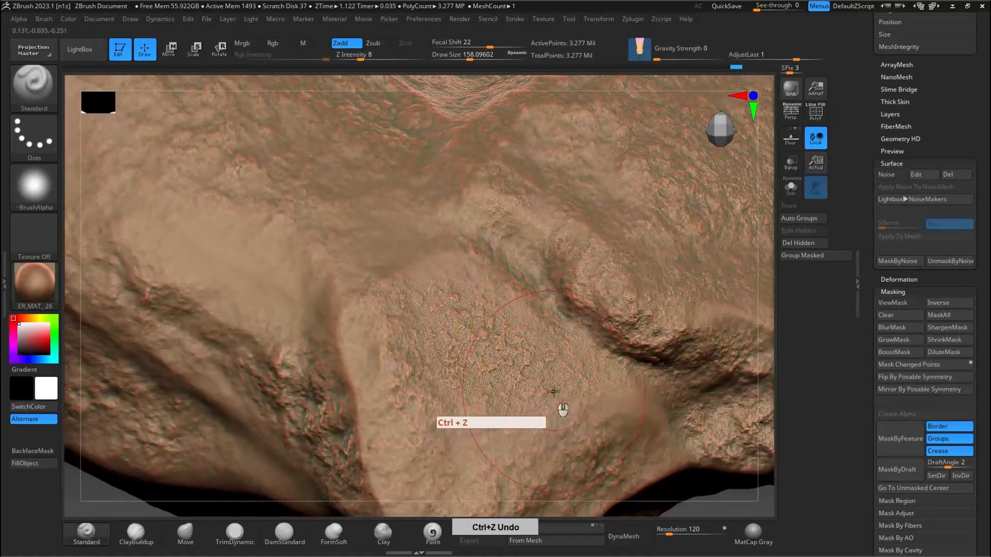
# Step: Set the draw size to about 108 and brush noise detail over the smooth shoulder and the neighbouring end facet
pyautogui.moveTo(372, 279)
pyautogui.mouseDown(button='right')
pyautogui.moveTo(458, 261)
pyautogui.moveTo(284, 225)
pyautogui.mouseUp(button='right')
pyautogui.press('s')
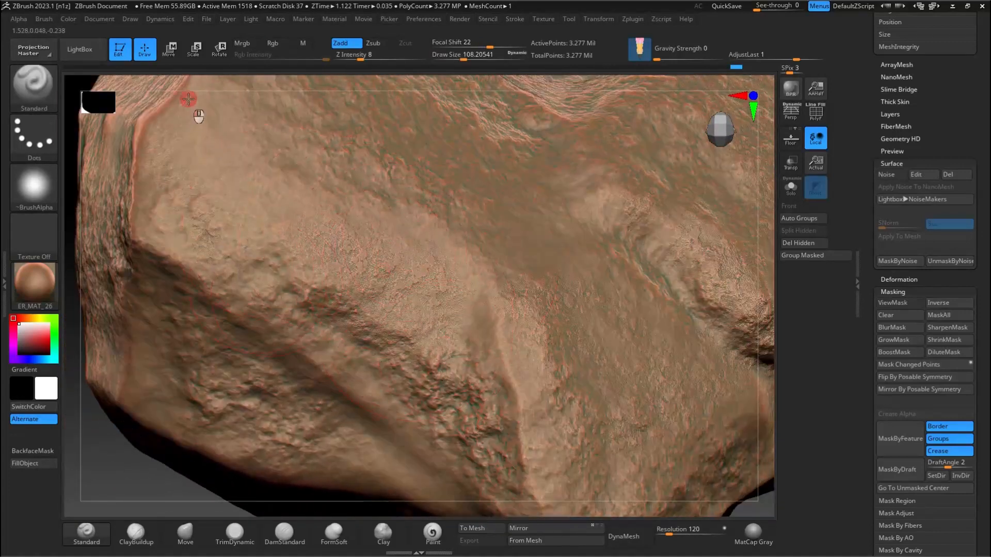
pyautogui.moveTo(188, 99); pyautogui.dragTo(368, 240, button='right')
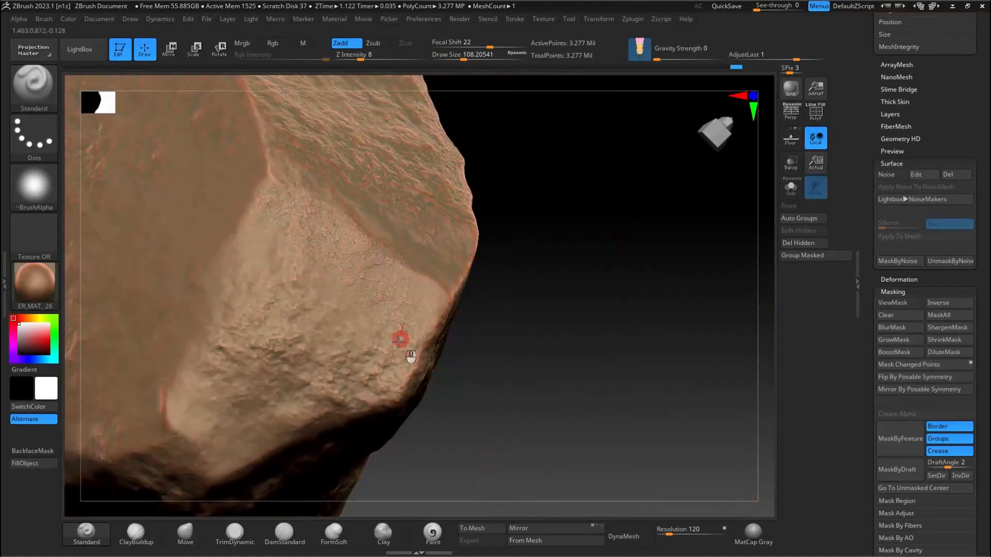
pyautogui.moveTo(342, 195)
pyautogui.keyDown('alt'); pyautogui.mouseDown(button='right')
pyautogui.moveTo(427, 154)
pyautogui.moveTo(360, 289)
pyautogui.mouseUp(button='right'); pyautogui.keyUp('alt')
pyautogui.moveTo(360, 289)
pyautogui.mouseDown()
pyautogui.moveTo(275, 281)
pyautogui.moveTo(307, 415)
pyautogui.mouseUp()
pyautogui.moveTo(396, 263)
pyautogui.keyDown('ctrl'); pyautogui.mouseDown(button='right')
pyautogui.moveTo(425, 277)
pyautogui.moveTo(389, 290)
pyautogui.moveTo(412, 320)
pyautogui.moveTo(443, 268)
pyautogui.mouseUp(button='right'); pyautogui.keyUp('ctrl')
# Step: Set Focal Shift to -18 and draw size to about 228, and brush noise detail over the rock's broad end faces
pyautogui.moveTo(466, 43)
pyautogui.mouseDown()
pyautogui.moveTo(479, 43)
pyautogui.moveTo(459, 43)
pyautogui.mouseUp()
pyautogui.moveTo(320, 181)
pyautogui.keyDown('ctrl'); pyautogui.mouseDown(button='right')
pyautogui.moveTo(293, 201)
pyautogui.moveTo(349, 277)
pyautogui.mouseUp(button='right'); pyautogui.keyUp('ctrl')
pyautogui.press('s')
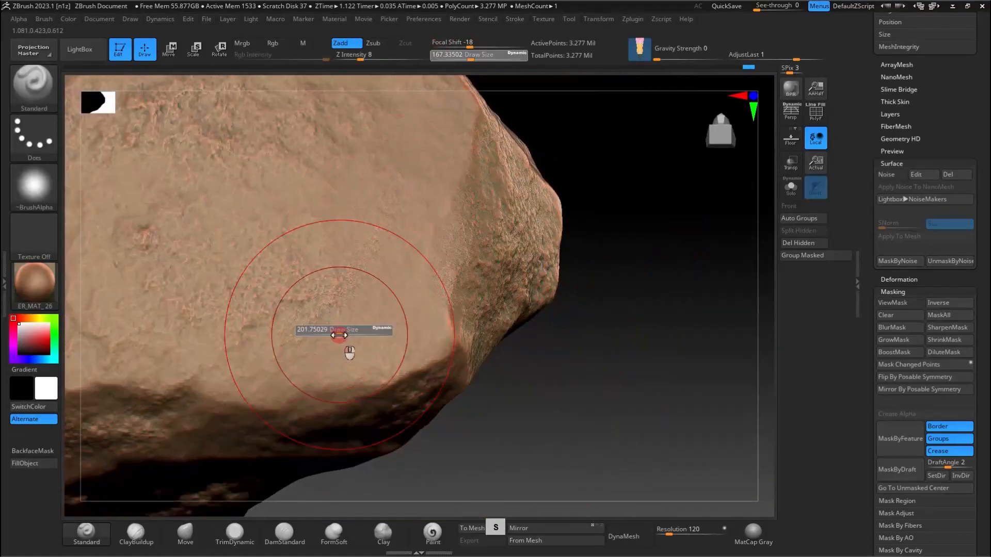
pyautogui.moveTo(387, 236); pyautogui.dragTo(372, 279)
pyautogui.moveTo(372, 281)
pyautogui.mouseDown(button='right')
pyautogui.moveTo(404, 261)
pyautogui.moveTo(582, 269)
pyautogui.mouseUp(button='right')
pyautogui.moveTo(335, 172)
pyautogui.mouseDown(button='right')
pyautogui.moveTo(306, 197)
pyautogui.moveTo(351, 305)
pyautogui.moveTo(350, 229)
pyautogui.mouseUp(button='right')
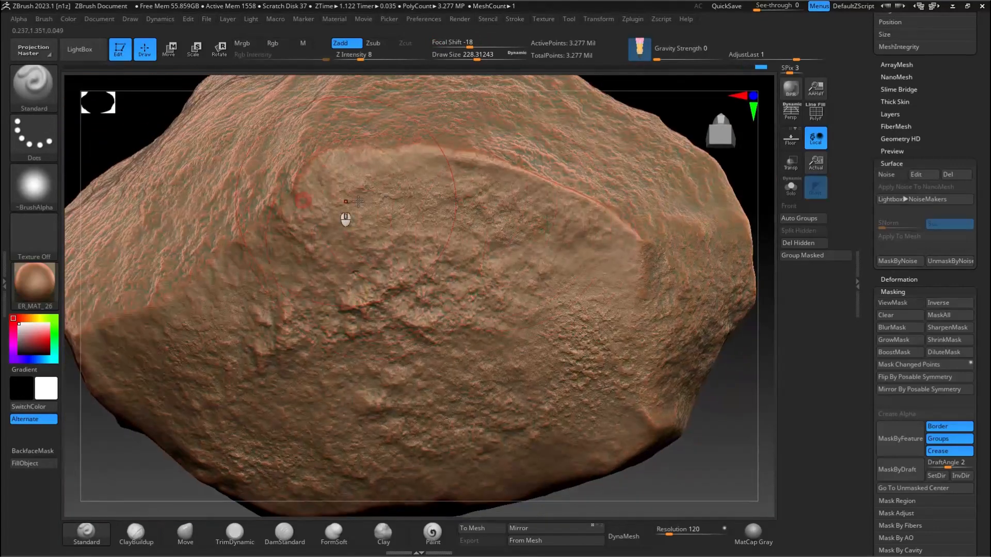
# Step: Reduce the draw size to about 132 and brush noise detail over the pointed corner and the remaining smooth facets
pyautogui.moveTo(502, 335)
pyautogui.mouseDown(button='right')
pyautogui.moveTo(546, 244)
pyautogui.moveTo(449, 140)
pyautogui.moveTo(356, 369)
pyautogui.moveTo(354, 213)
pyautogui.moveTo(543, 326)
pyautogui.mouseUp(button='right')
pyautogui.press('s')
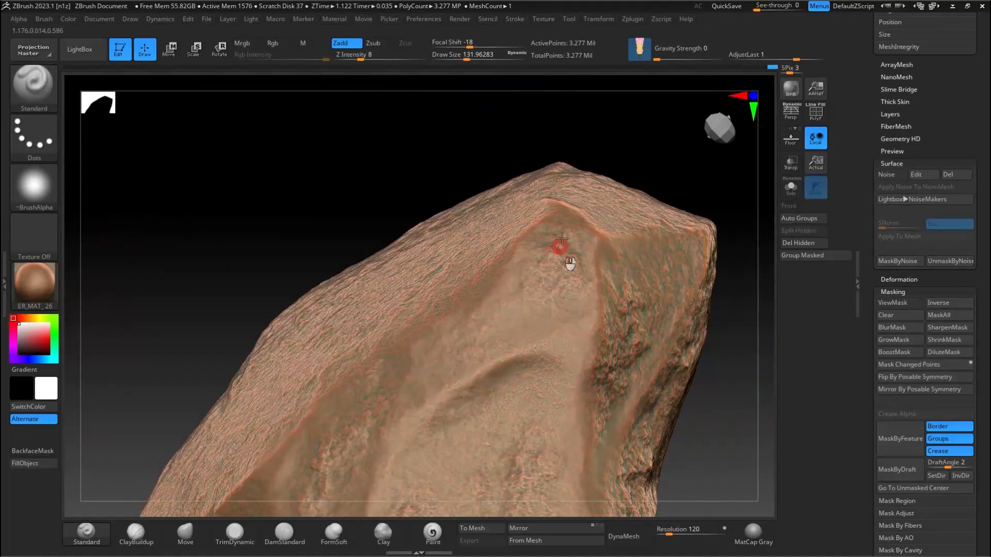
pyautogui.moveTo(627, 269); pyautogui.dragTo(604, 274, button='right')
pyautogui.keyDown('ctrl'); pyautogui.moveTo(657, 310); pyautogui.dragTo(512, 171, button='right'); pyautogui.keyUp('ctrl')
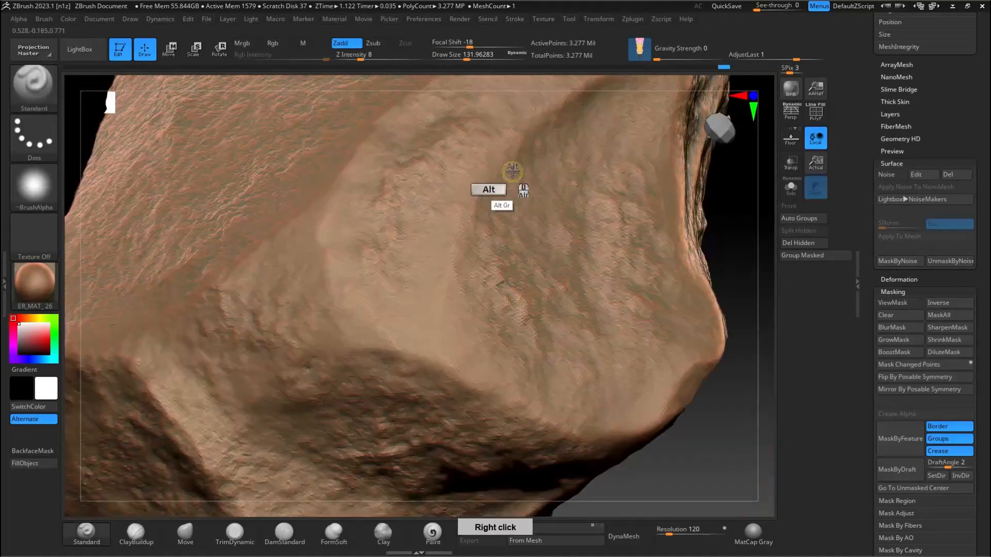
pyautogui.moveTo(417, 135); pyautogui.dragTo(280, 305, button='right')
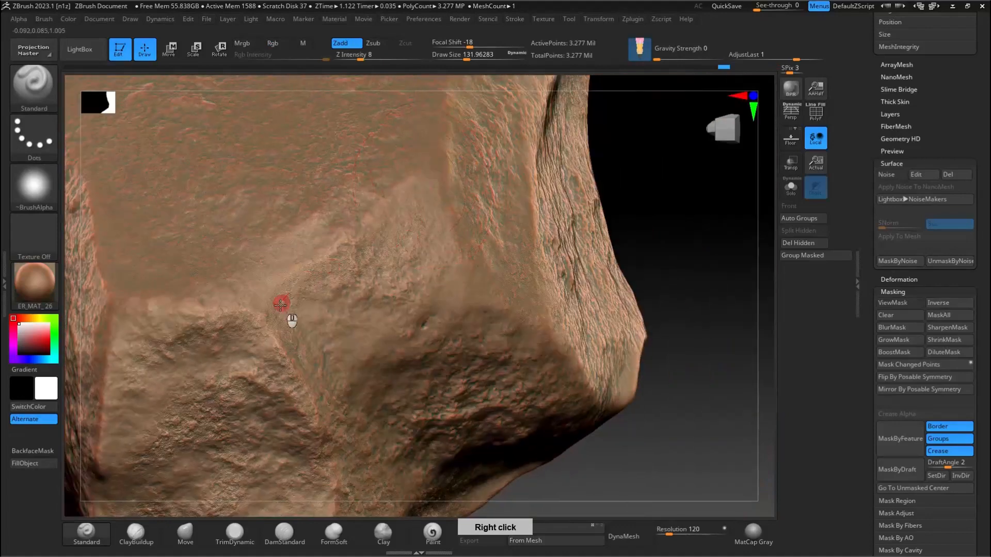
pyautogui.moveTo(506, 274); pyautogui.dragTo(434, 307, button='right')
pyautogui.keyDown('ctrl'); pyautogui.moveTo(646, 315); pyautogui.dragTo(532, 267, button='right'); pyautogui.keyUp('ctrl')
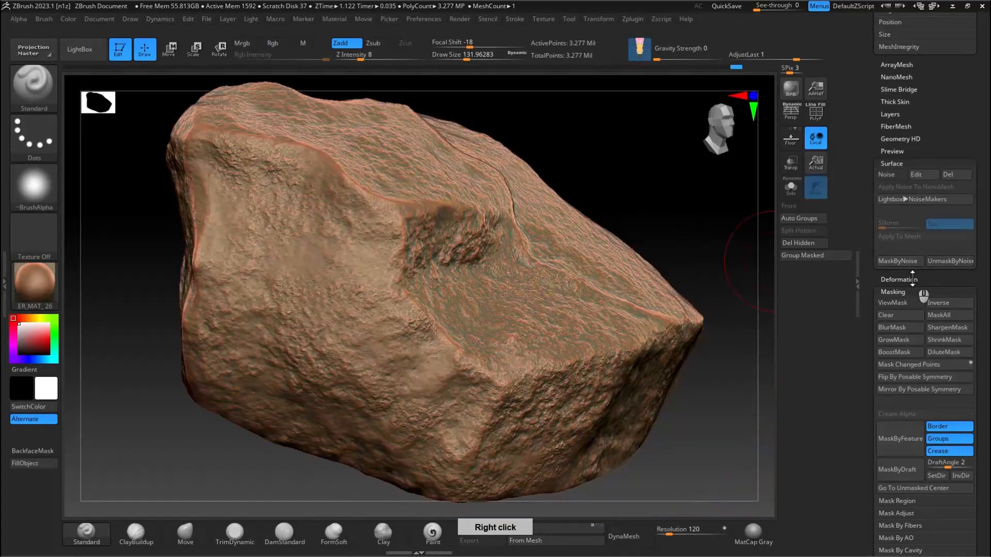
# Step: Clear the mask from the rock, reactivate the surface noise and open its settings for editing
pyautogui.click(887, 304)
pyautogui.click(891, 174)
pyautogui.keyDown('ctrl'); pyautogui.moveTo(674, 187); pyautogui.dragTo(689, 201); pyautogui.keyUp('ctrl')
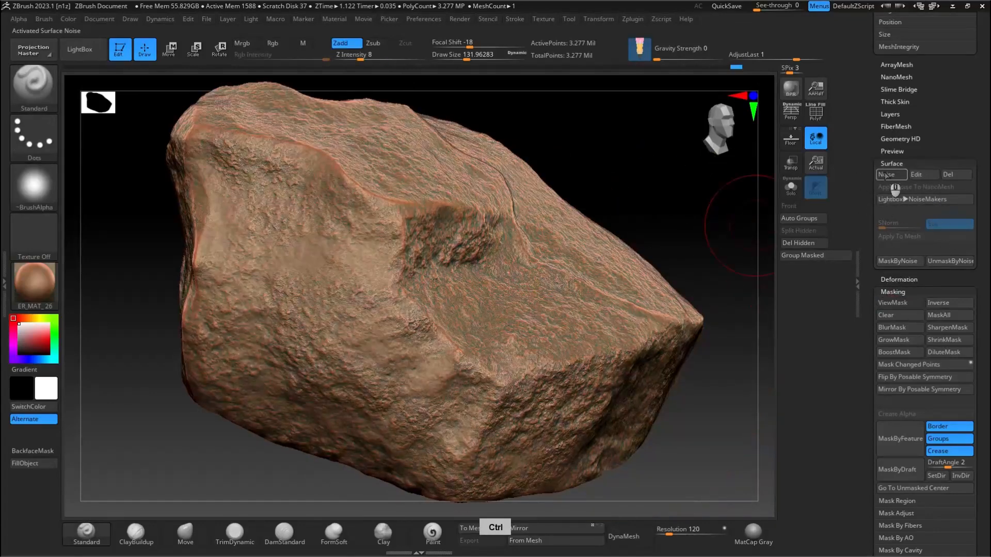
pyautogui.click(884, 175)
pyautogui.click(918, 174)
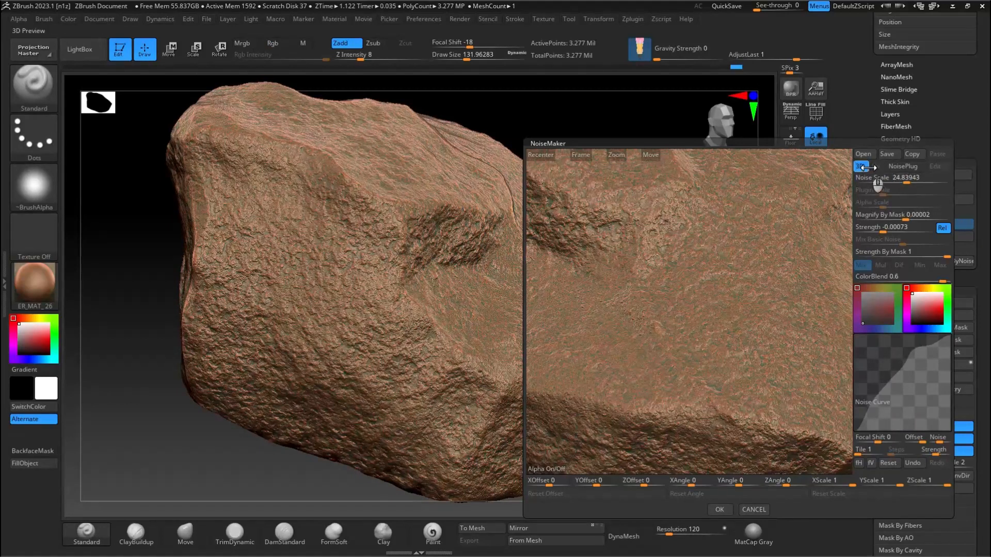
# Step: Enable the noise plug-in with the Gradient pattern and accept it
pyautogui.click(901, 167)
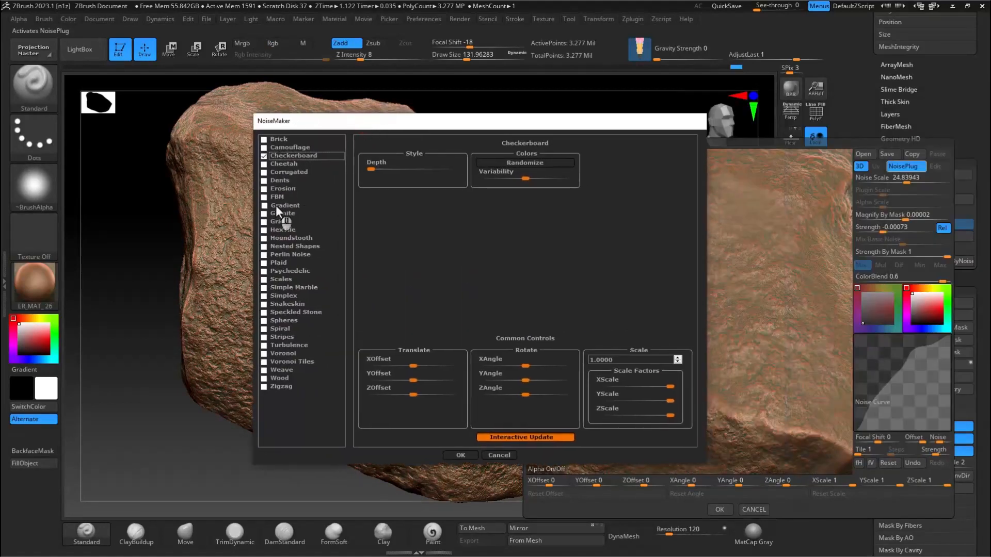
pyautogui.click(279, 206)
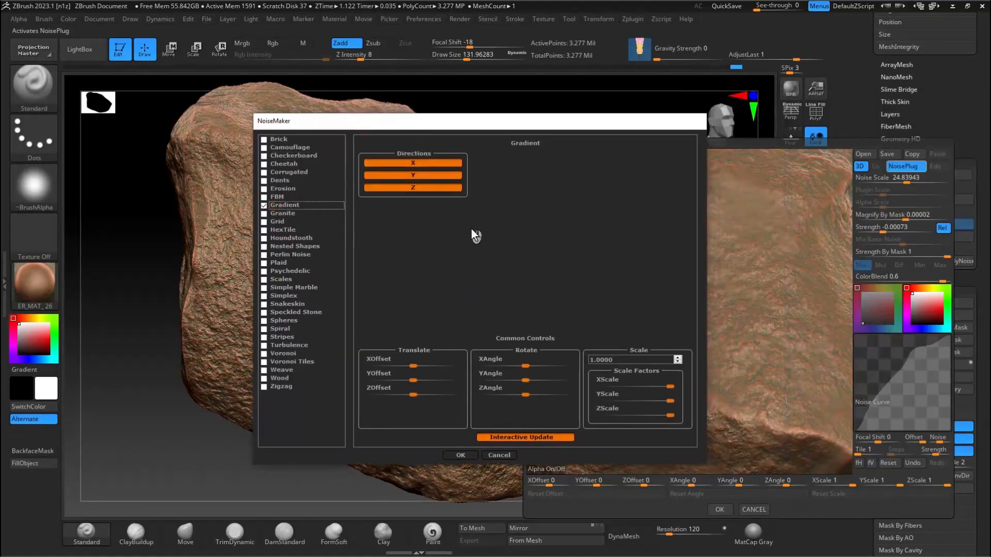
pyautogui.click(460, 454)
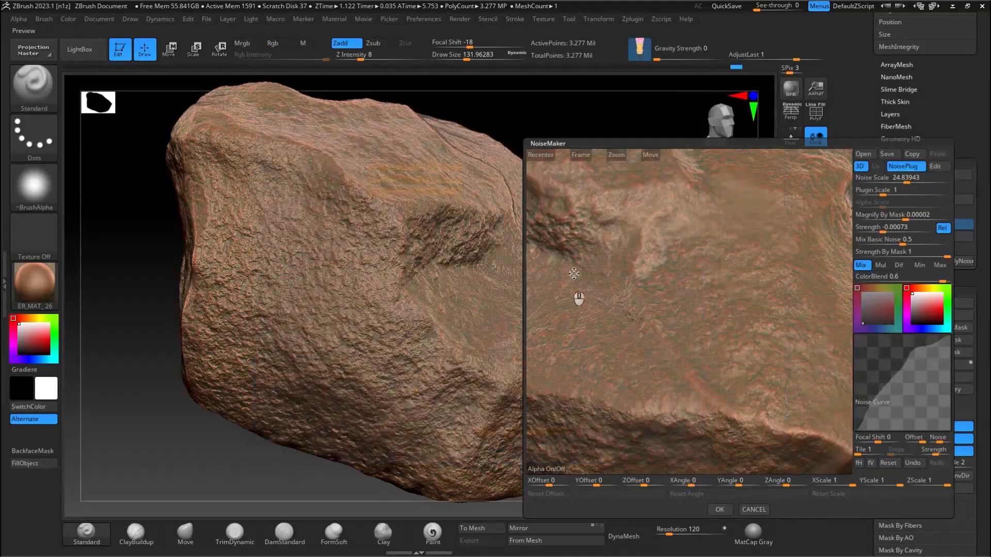
# Step: Reset the noise curve and reshape it with two points, setting Noise Scale about 47, Plugin Scale about 115 and Strength 0.0004
pyautogui.click(890, 463)
pyautogui.moveTo(898, 184); pyautogui.dragTo(924, 190)
pyautogui.moveTo(896, 228); pyautogui.dragTo(906, 230)
pyautogui.moveTo(881, 402); pyautogui.dragTo(876, 393)
pyautogui.moveTo(932, 370); pyautogui.dragTo(932, 380)
# Step: Try an X Scale of about 0.68 for the noise, and restore the Y Angle to 0 and the X Scale to 1
pyautogui.moveTo(848, 482); pyautogui.dragTo(844, 484)
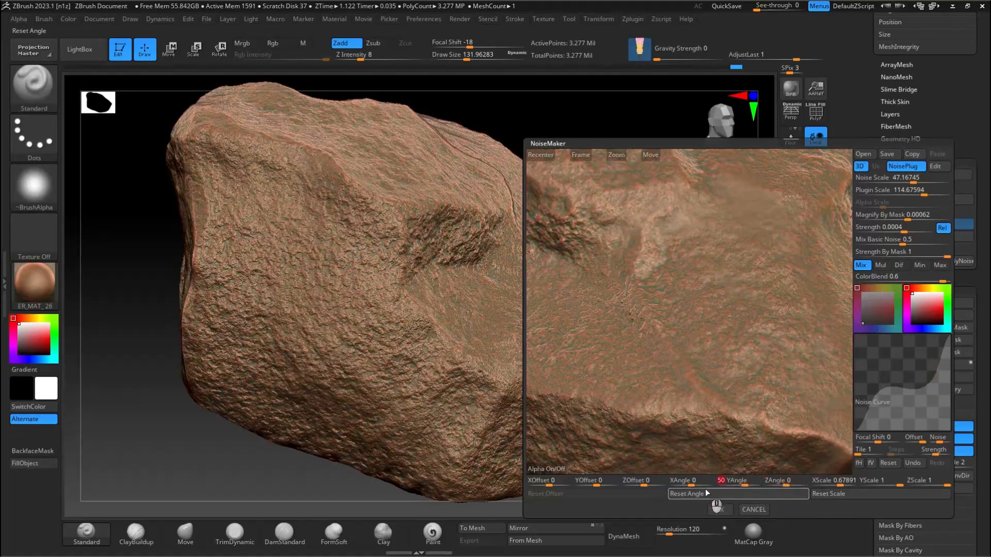
pyautogui.write('0')
pyautogui.press('Return')
pyautogui.click(825, 483)
pyautogui.write('0')
pyautogui.press('Return')
pyautogui.click(829, 483)
pyautogui.write('1')
pyautogui.press('Return')
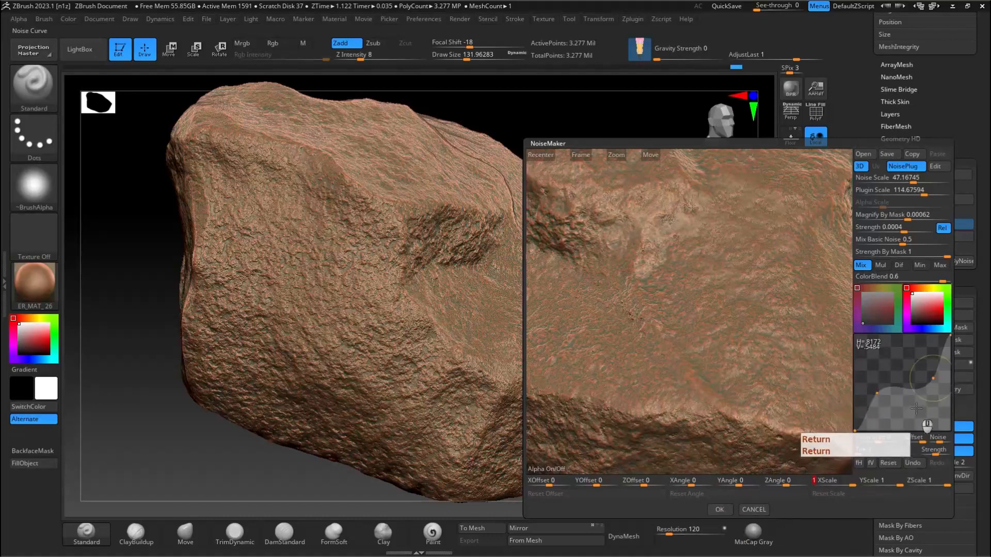
# Step: Reset the noise curve and reshape it with several points into an early rise, a mid-height plateau and a steep final rise
pyautogui.moveTo(893, 365); pyautogui.dragTo(901, 355)
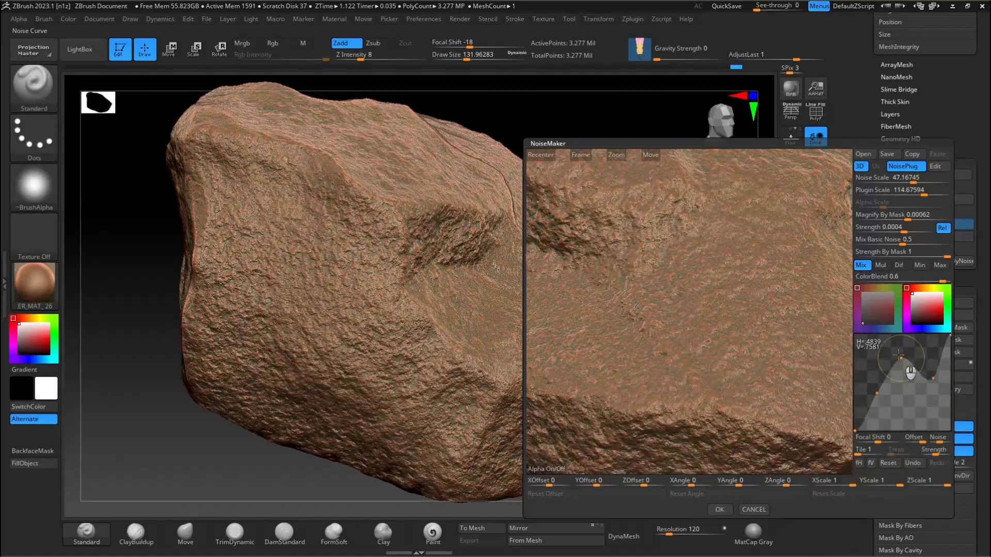
pyautogui.click(887, 463)
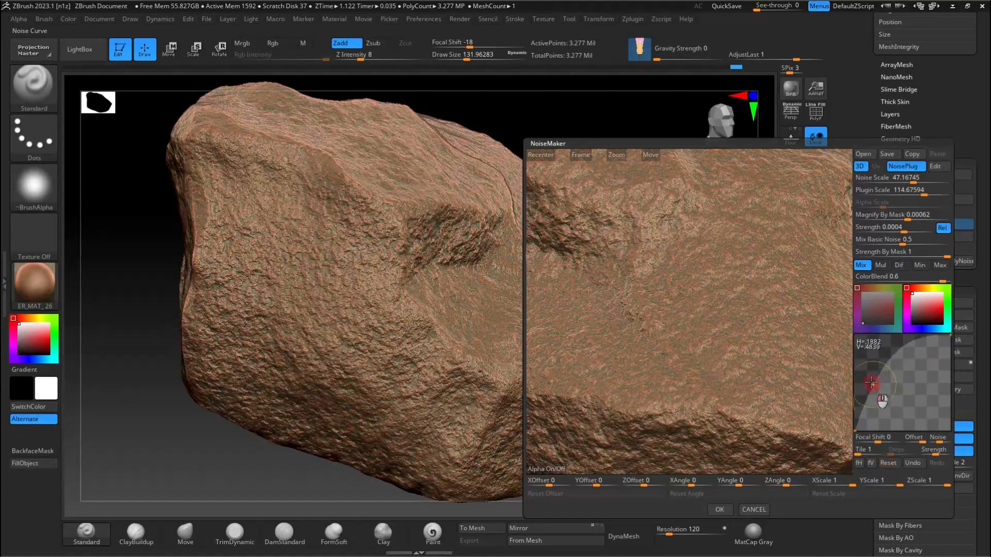
pyautogui.moveTo(915, 364); pyautogui.dragTo(913, 373)
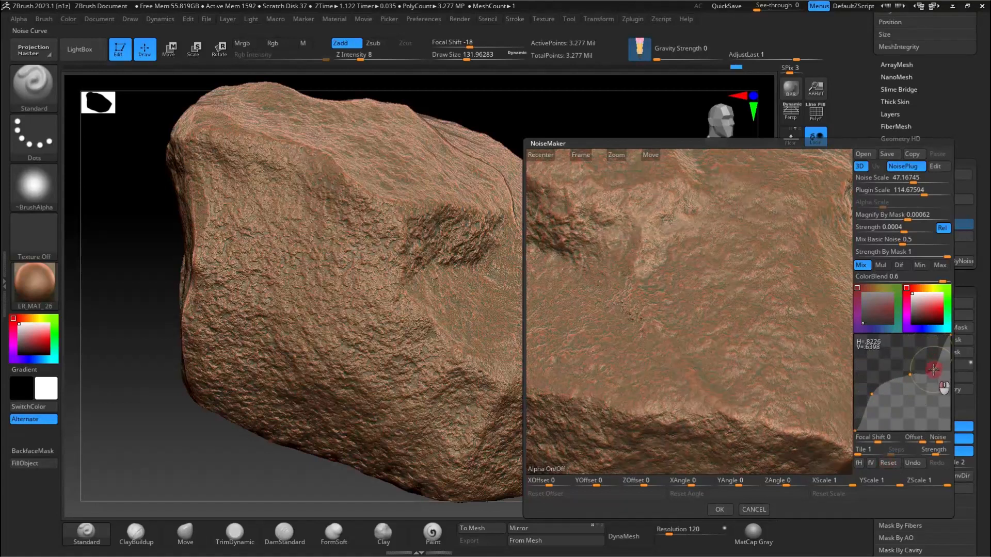
pyautogui.moveTo(714, 305); pyautogui.dragTo(714, 327, button='right')
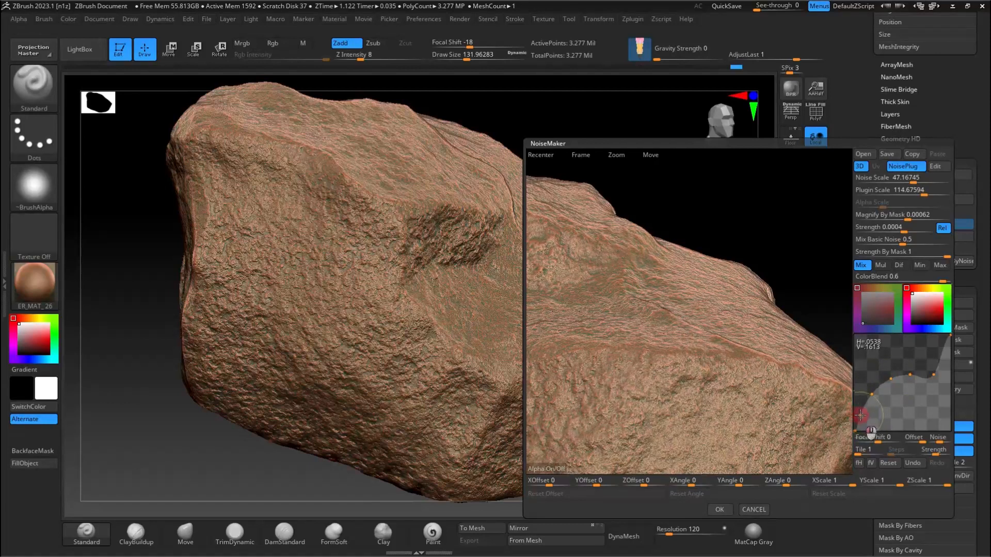
pyautogui.moveTo(886, 392); pyautogui.dragTo(891, 391)
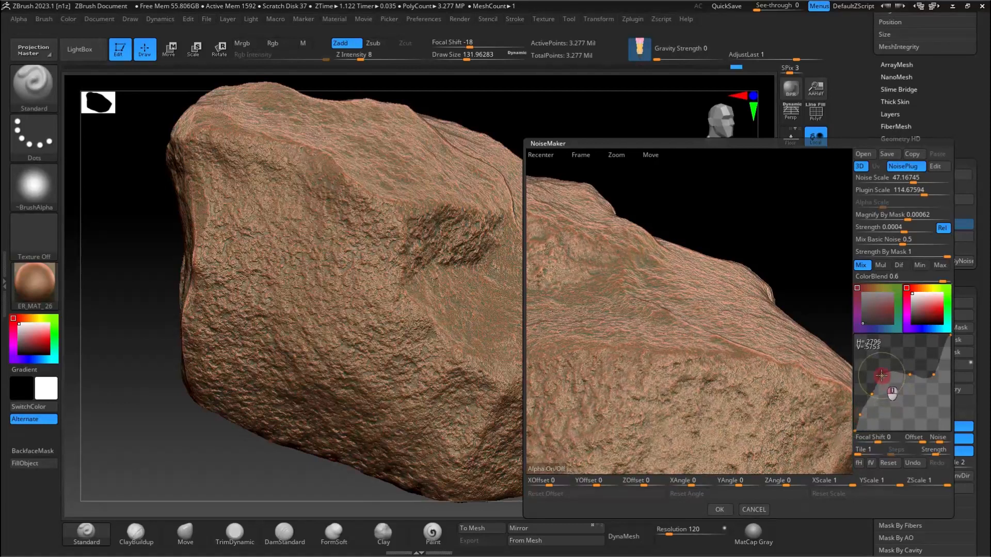
pyautogui.moveTo(739, 345)
pyautogui.mouseDown(button='right')
pyautogui.moveTo(704, 356)
pyautogui.moveTo(742, 349)
pyautogui.mouseUp(button='right')
# Step: Set Noise Scale to about 41, Magnify By Mask to 0 and Mix Basic Noise to about 0.13, keeping Strength By Mask at 1
pyautogui.moveTo(917, 183); pyautogui.dragTo(903, 183)
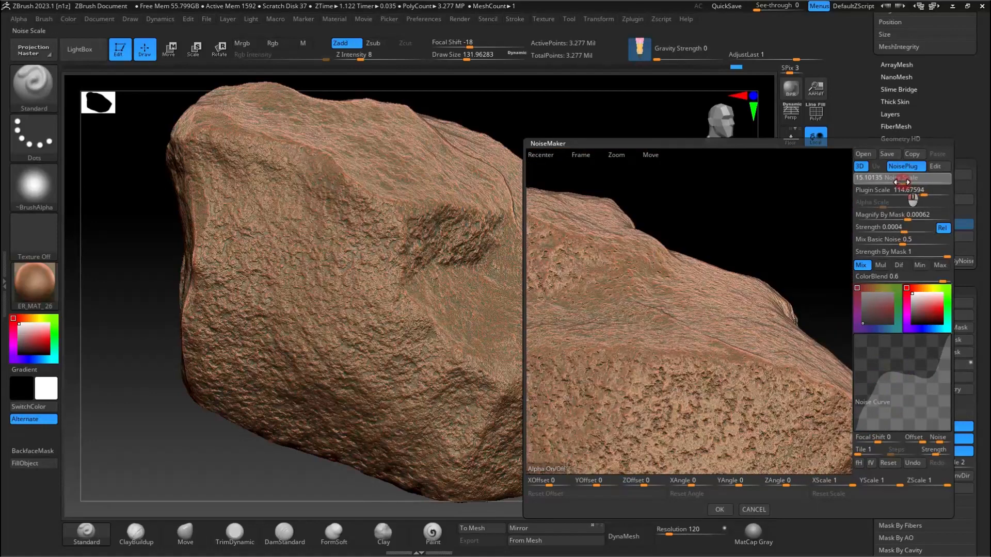
pyautogui.moveTo(799, 211); pyautogui.dragTo(705, 253, button='right')
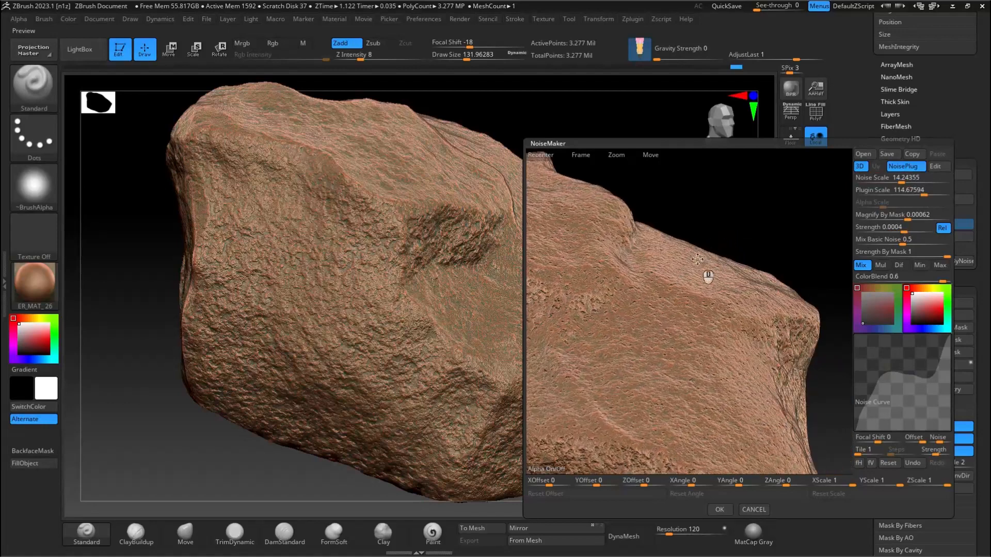
pyautogui.moveTo(575, 307); pyautogui.dragTo(854, 209, button='right')
pyautogui.moveTo(903, 182)
pyautogui.mouseDown()
pyautogui.moveTo(927, 181)
pyautogui.moveTo(910, 181)
pyautogui.mouseUp()
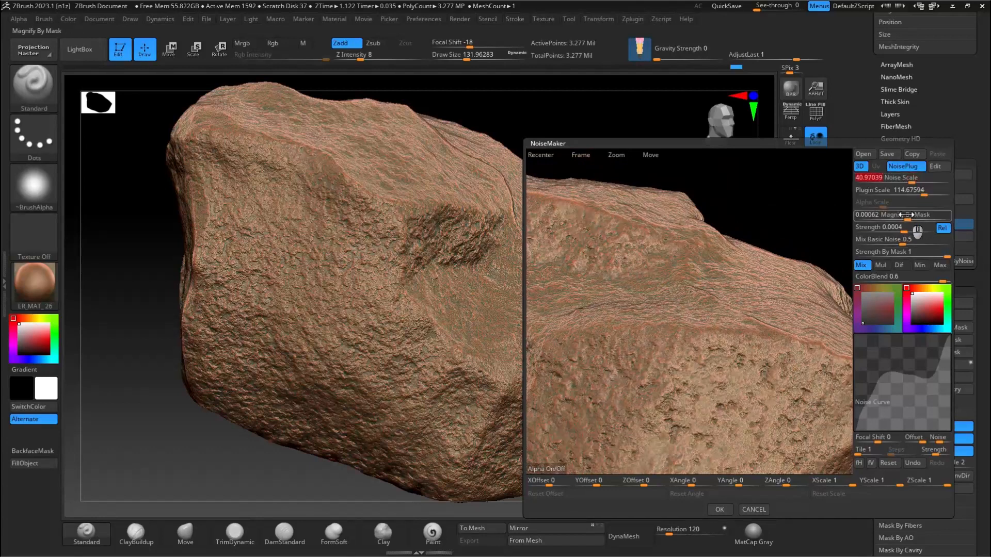
pyautogui.moveTo(898, 220); pyautogui.dragTo(898, 222)
pyautogui.moveTo(901, 228)
pyautogui.mouseDown()
pyautogui.moveTo(911, 229)
pyautogui.moveTo(903, 232)
pyautogui.mouseUp()
pyautogui.moveTo(756, 261)
pyautogui.mouseDown(button='right')
pyautogui.moveTo(754, 301)
pyautogui.moveTo(752, 273)
pyautogui.mouseUp(button='right')
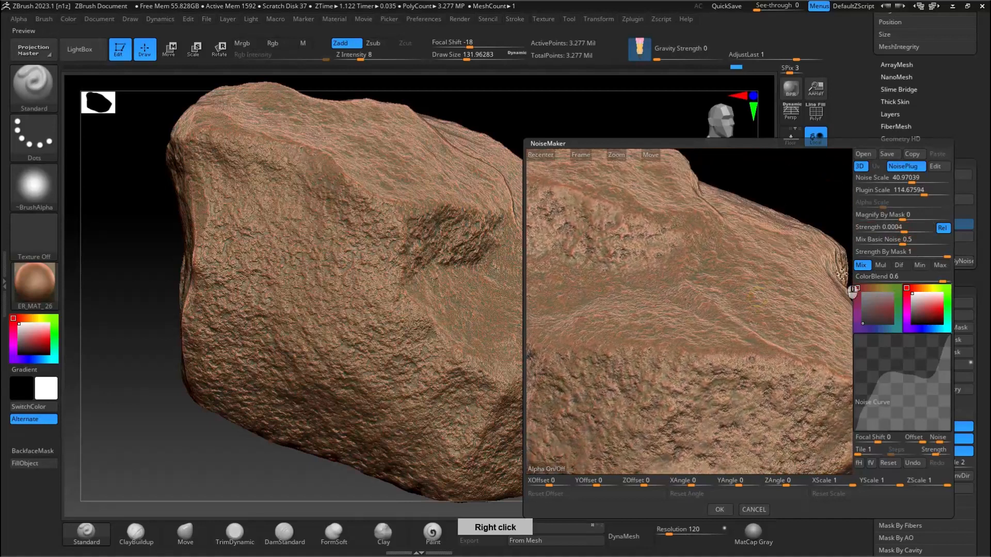
pyautogui.moveTo(879, 246); pyautogui.dragTo(875, 246)
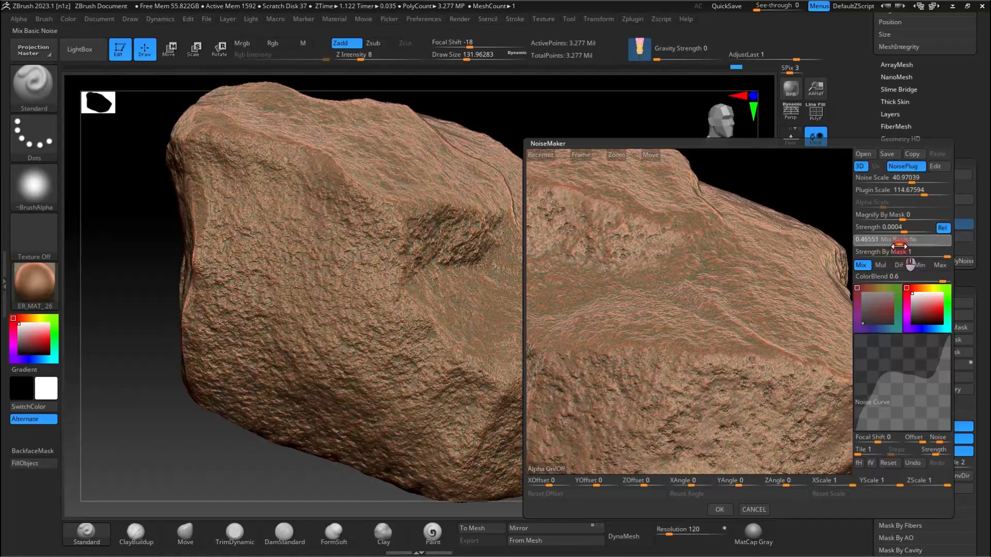
pyautogui.moveTo(887, 248); pyautogui.dragTo(911, 252)
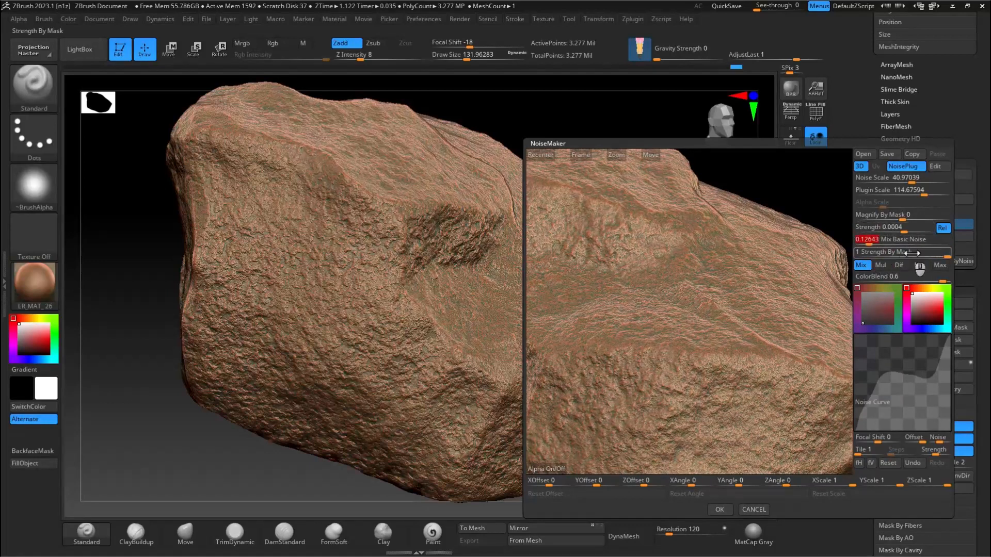
pyautogui.click(939, 254)
# Step: Accept the noise settings and mask the rock by this noise with the mask display hidden
pyautogui.click(746, 511)
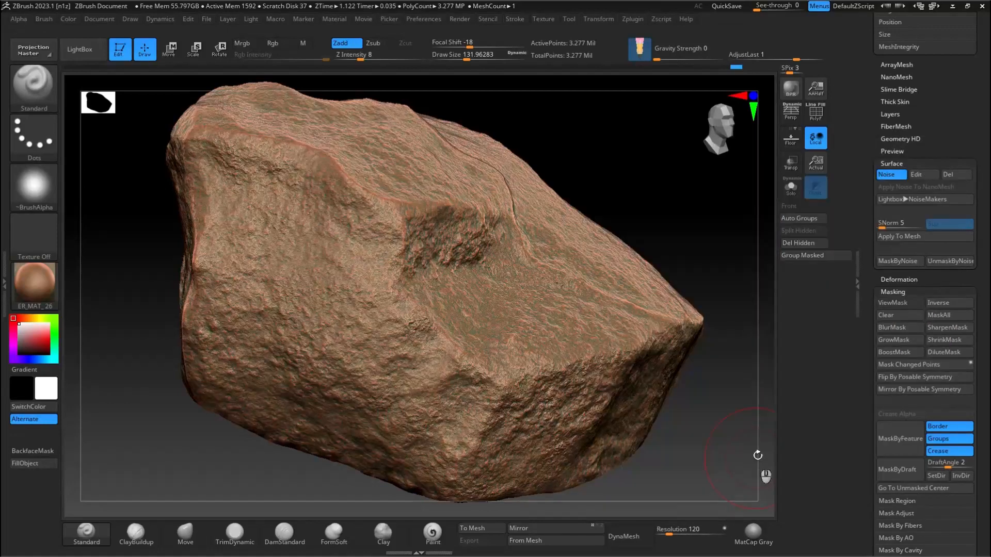
pyautogui.click(897, 259)
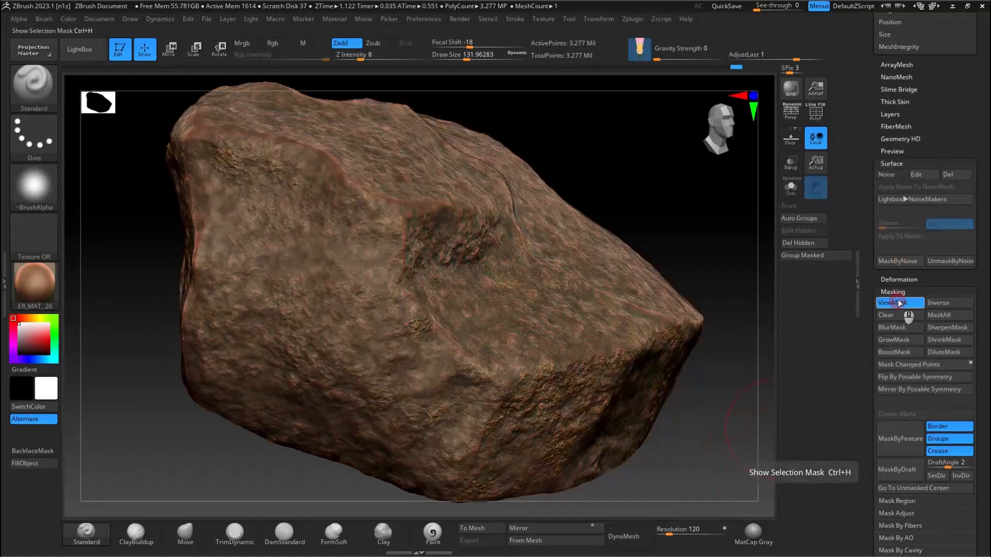
pyautogui.click(899, 303)
# Step: Brush fine surface detail over the rock's faces, ledges and edges through the hidden noise mask, using the Standard brush at Z Intensity 8
pyautogui.moveTo(544, 326); pyautogui.dragTo(506, 218, button='right')
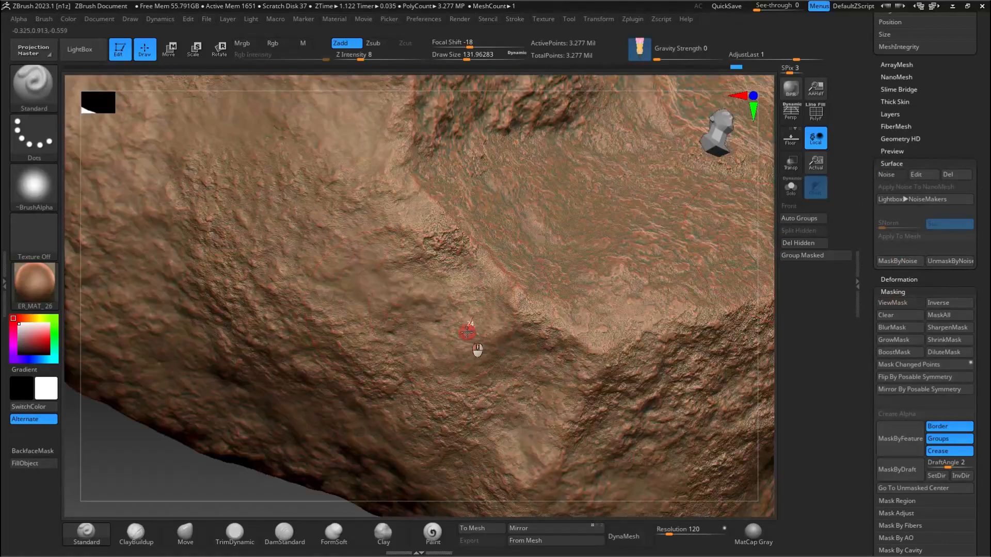
pyautogui.keyDown('ctrl'); pyautogui.moveTo(326, 227); pyautogui.dragTo(384, 219, button='right'); pyautogui.keyUp('ctrl')
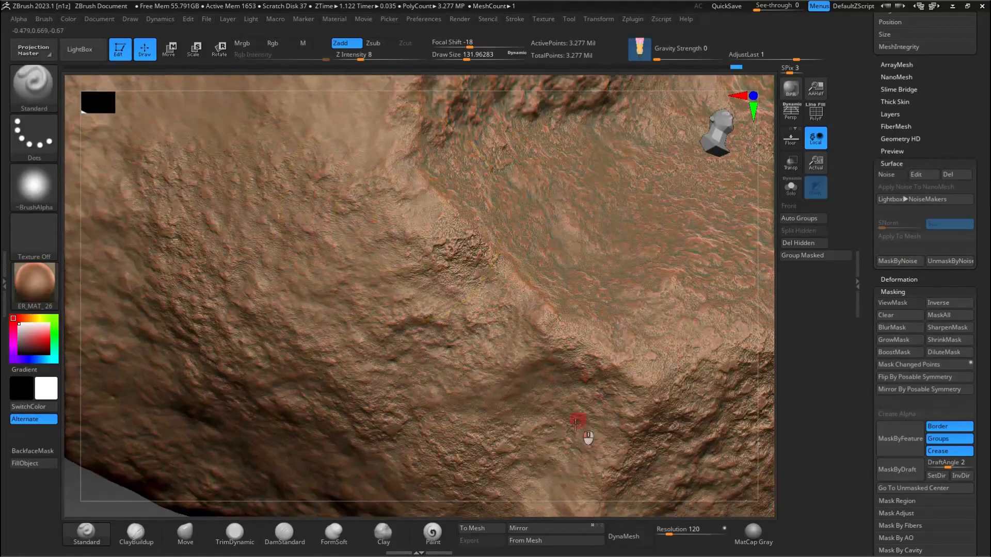
pyautogui.moveTo(621, 407); pyautogui.dragTo(464, 205, button='right')
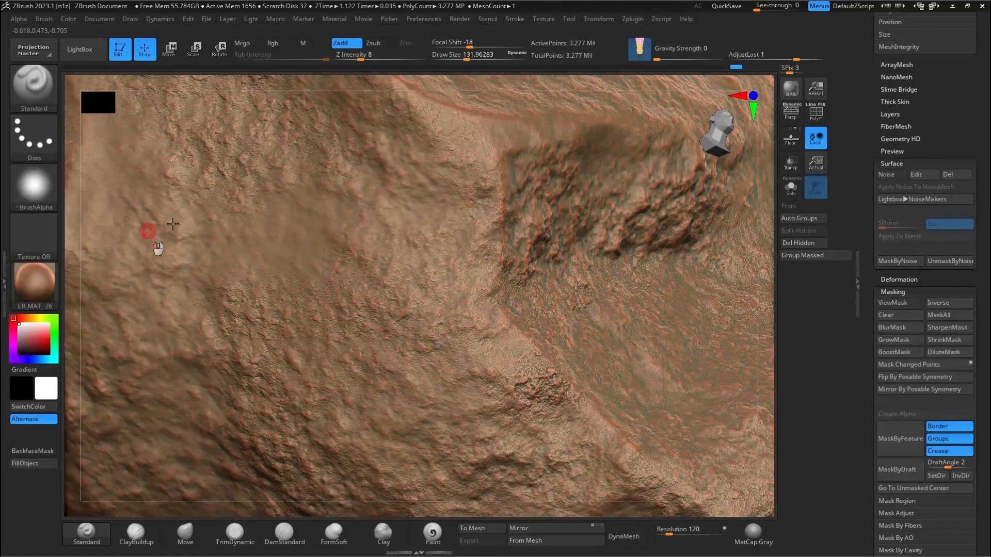
pyautogui.keyDown('ctrl'); pyautogui.moveTo(368, 283); pyautogui.dragTo(397, 297, button='right'); pyautogui.keyUp('ctrl')
pyautogui.moveTo(547, 299); pyautogui.dragTo(715, 277, button='right')
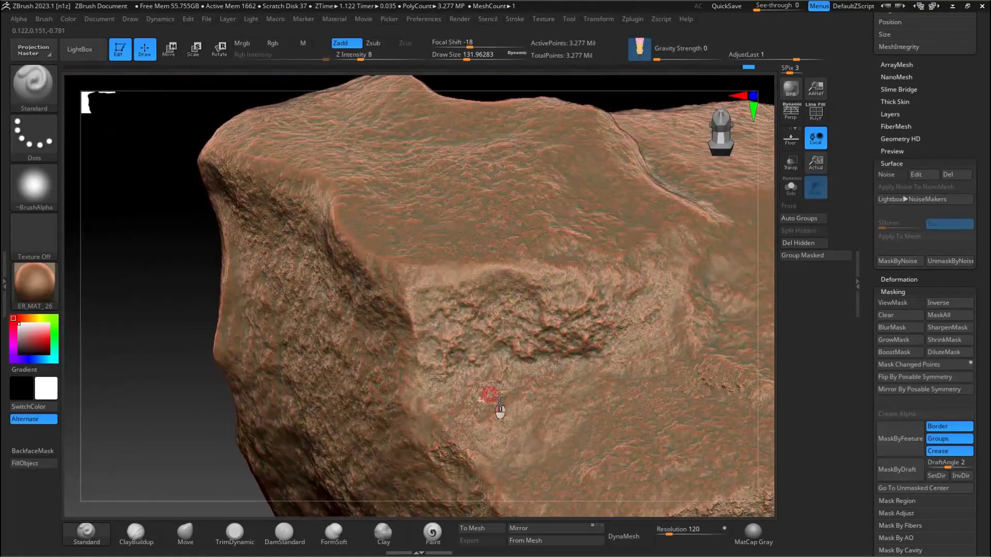
pyautogui.moveTo(553, 361); pyautogui.dragTo(310, 243, button='right')
pyautogui.moveTo(215, 159); pyautogui.dragTo(457, 376, button='right')
pyautogui.keyDown('alt'); pyautogui.moveTo(480, 234); pyautogui.dragTo(464, 375, button='right'); pyautogui.keyUp('alt')
pyautogui.moveTo(436, 186); pyautogui.dragTo(310, 199, button='right')
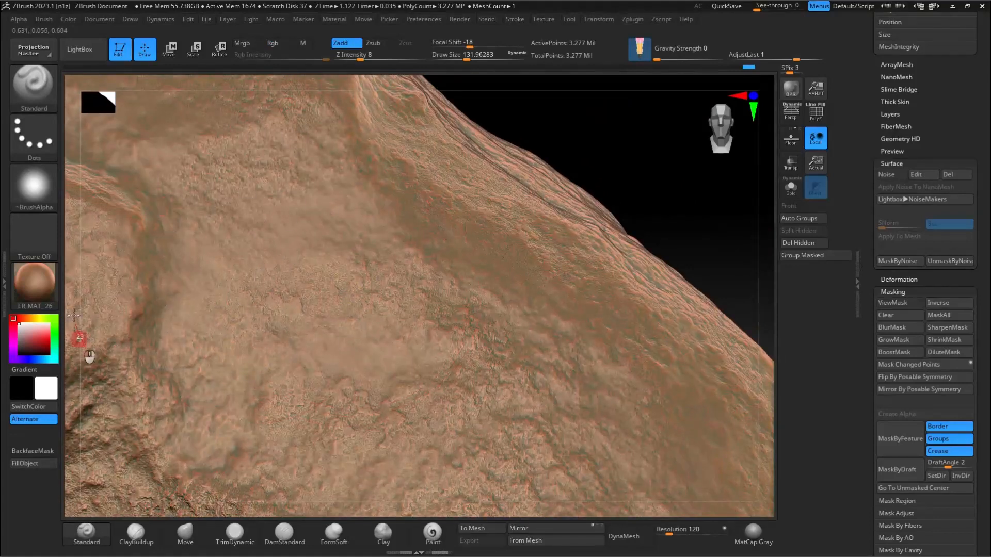
pyautogui.moveTo(161, 263); pyautogui.dragTo(564, 309, button='right')
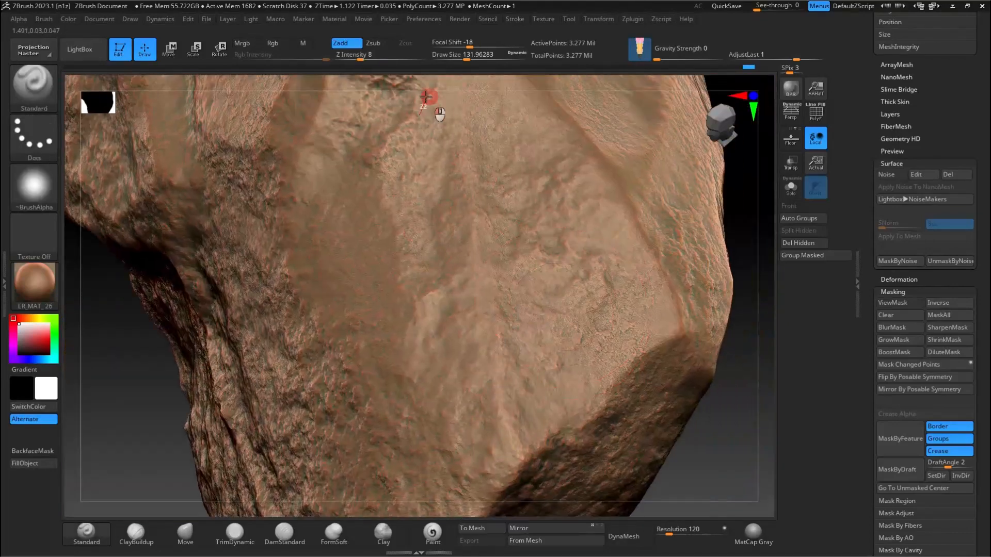
pyautogui.moveTo(624, 381); pyautogui.dragTo(586, 203, button='right')
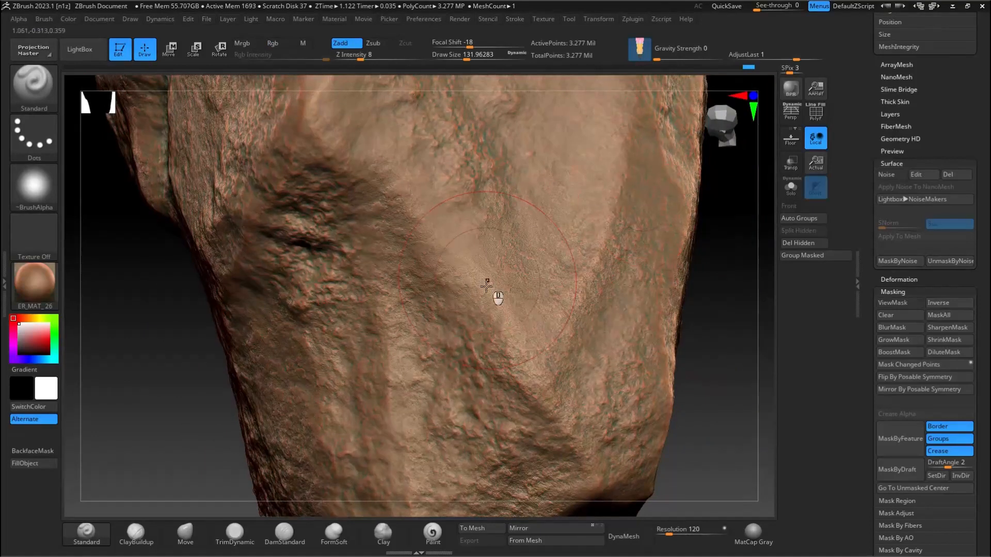
pyautogui.keyDown('alt'); pyautogui.moveTo(441, 199); pyautogui.dragTo(349, 197, button='right'); pyautogui.keyUp('alt')
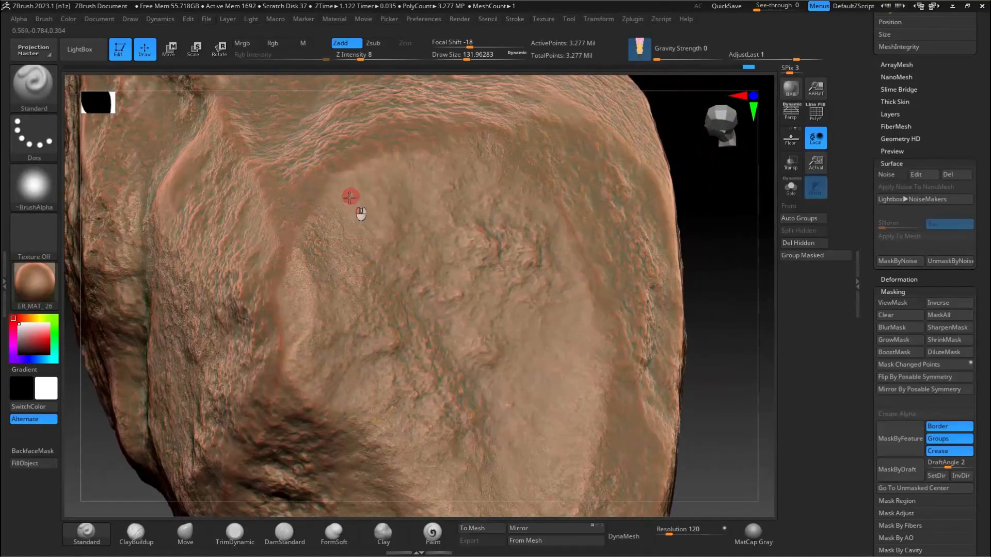
pyautogui.moveTo(559, 268); pyautogui.dragTo(634, 354, button='right')
pyautogui.moveTo(557, 117); pyautogui.dragTo(537, 312, button='right')
pyautogui.moveTo(573, 188); pyautogui.dragTo(287, 336, button='right')
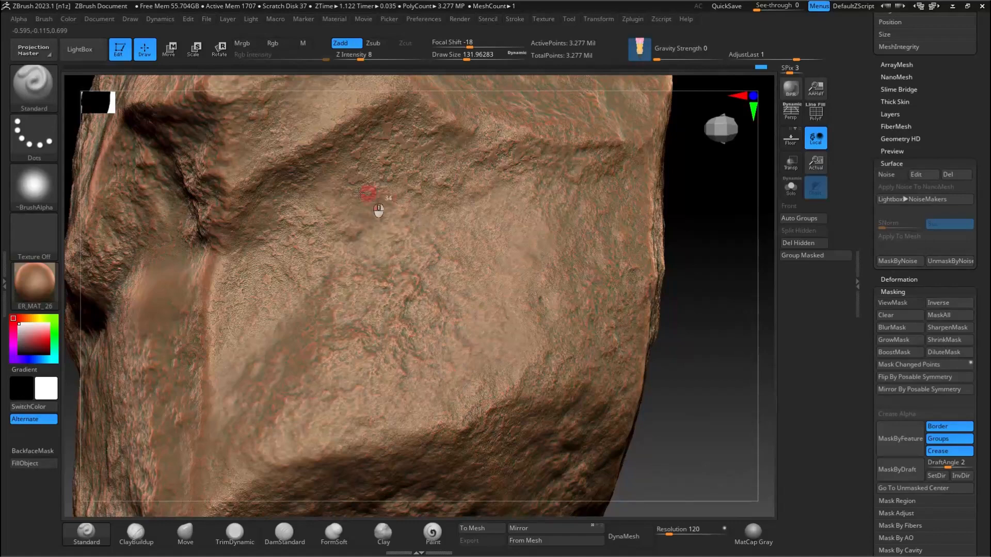
pyautogui.moveTo(360, 193); pyautogui.dragTo(287, 168, button='right')
pyautogui.moveTo(239, 317); pyautogui.dragTo(152, 274, button='right')
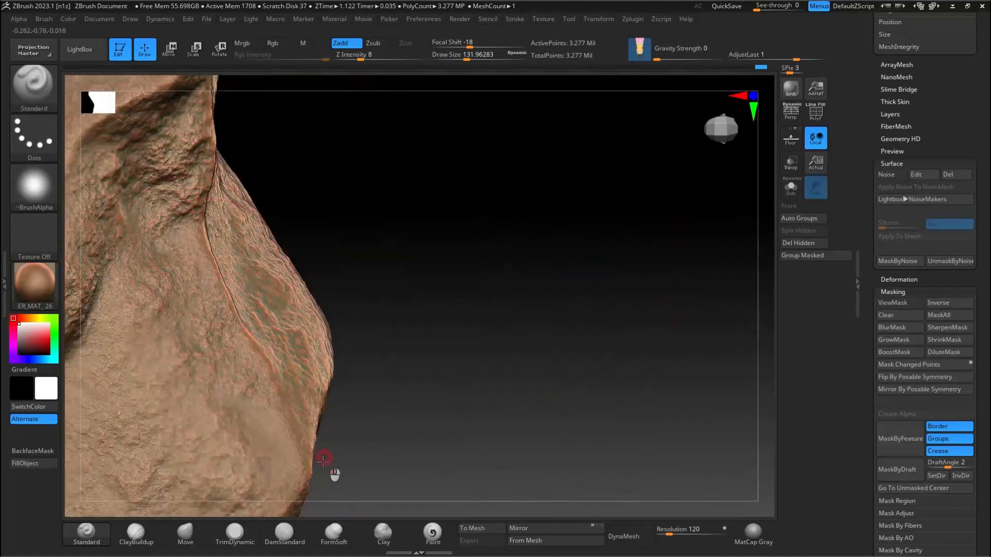
pyautogui.keyDown('alt'); pyautogui.moveTo(218, 305); pyautogui.dragTo(314, 370, button='right'); pyautogui.keyUp('alt')
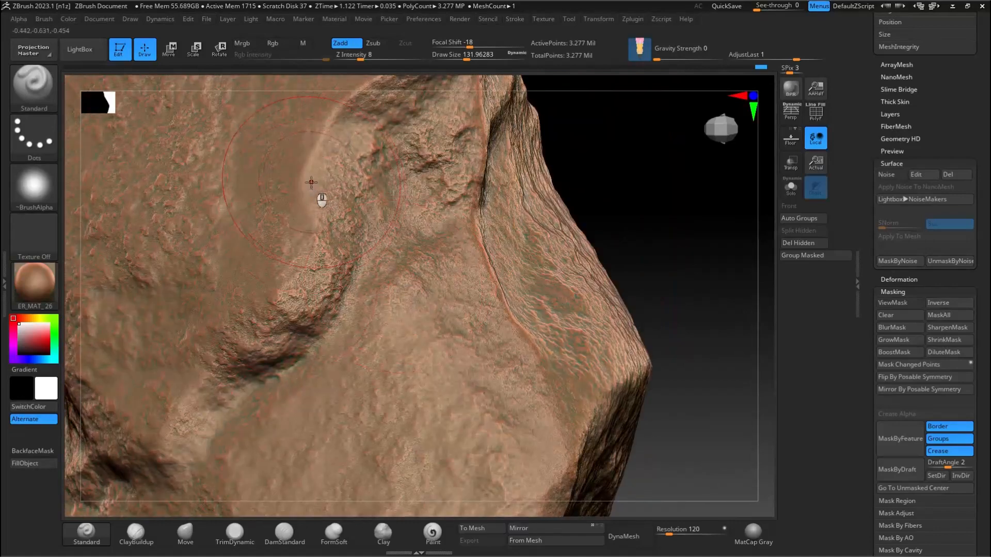
pyautogui.moveTo(321, 199); pyautogui.dragTo(302, 196, button='right')
pyautogui.keyDown('alt'); pyautogui.moveTo(420, 213); pyautogui.dragTo(336, 360, button='right'); pyautogui.keyUp('alt')
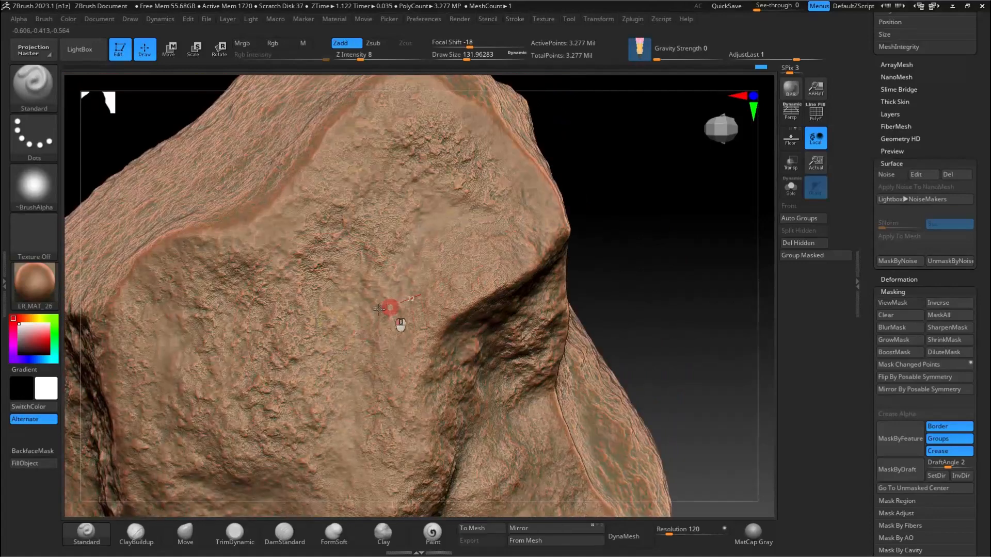
pyautogui.moveTo(208, 364); pyautogui.dragTo(489, 248, button='right')
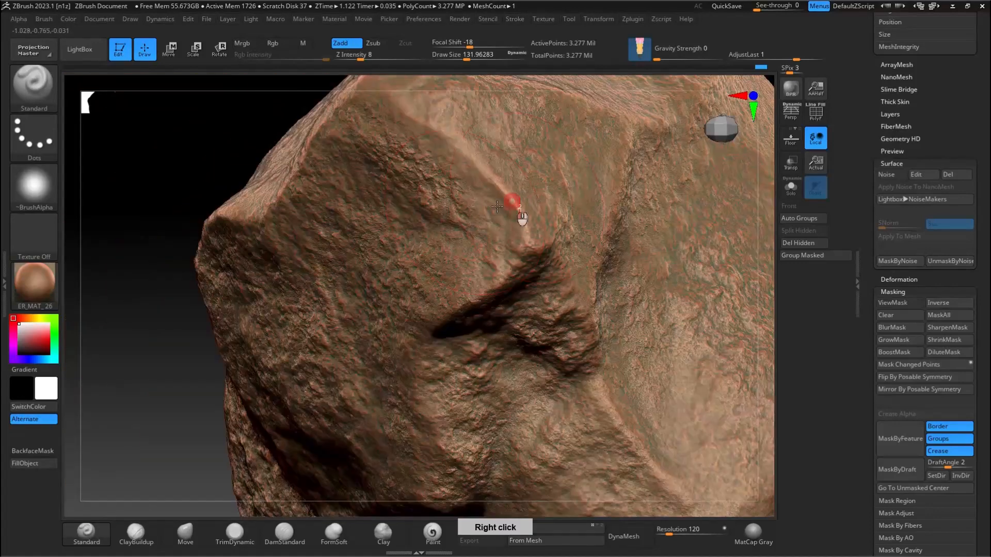
pyautogui.moveTo(473, 215); pyautogui.dragTo(455, 388, button='right')
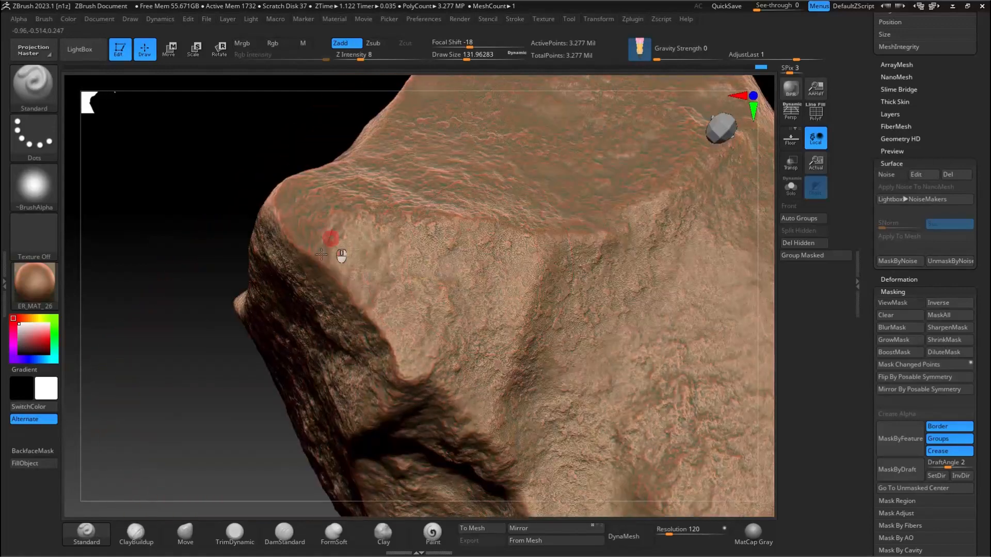
pyautogui.keyDown('alt'); pyautogui.moveTo(541, 275); pyautogui.dragTo(548, 312, button='right'); pyautogui.keyUp('alt')
pyautogui.moveTo(715, 305)
pyautogui.mouseDown(button='right')
pyautogui.moveTo(646, 258)
pyautogui.moveTo(387, 223)
pyautogui.mouseUp(button='right')
pyautogui.moveTo(387, 223); pyautogui.dragTo(401, 287)
pyautogui.moveTo(408, 290)
pyautogui.mouseDown(button='right')
pyautogui.moveTo(523, 295)
pyautogui.moveTo(585, 346)
pyautogui.mouseUp(button='right')
pyautogui.moveTo(586, 346); pyautogui.dragTo(505, 227)
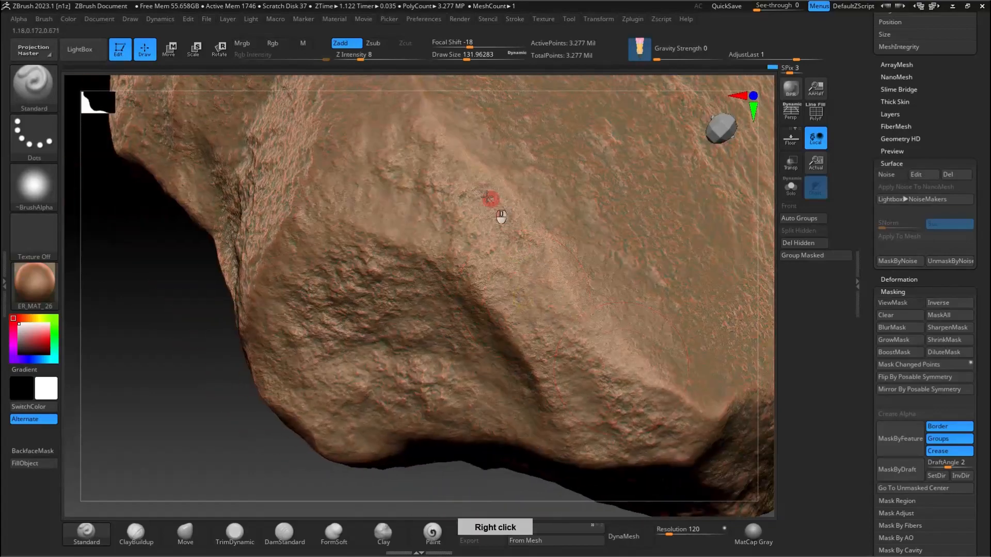
pyautogui.keyDown('alt'); pyautogui.moveTo(674, 409); pyautogui.dragTo(366, 329, button='right'); pyautogui.keyUp('alt')
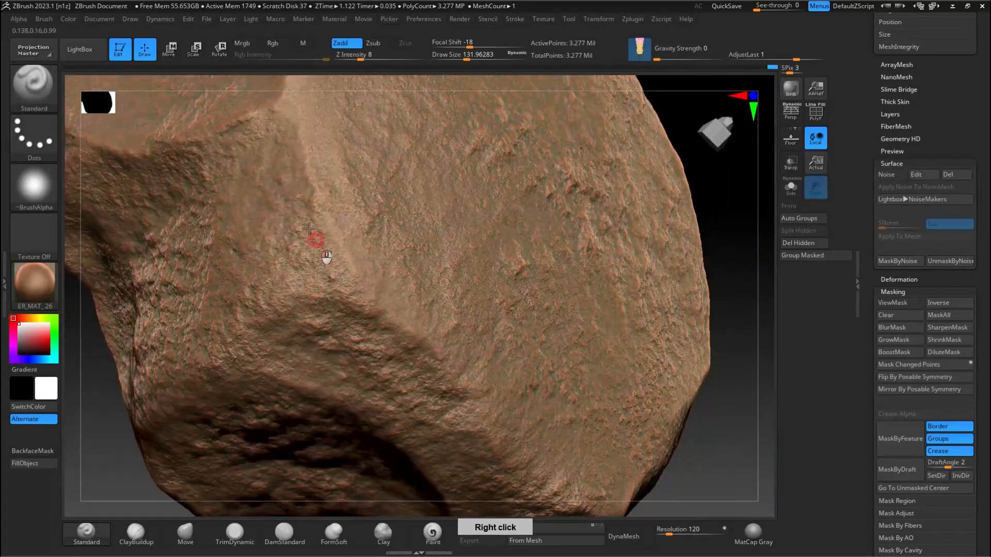
pyautogui.moveTo(310, 144); pyautogui.dragTo(402, 270, button='right')
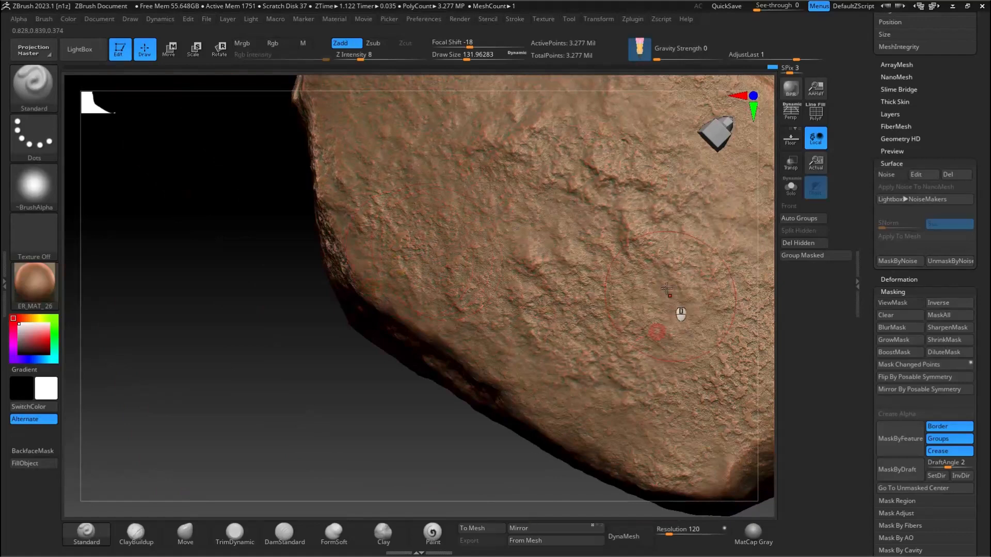
pyautogui.moveTo(675, 309); pyautogui.dragTo(408, 267, button='right')
pyautogui.moveTo(614, 279); pyautogui.dragTo(547, 336, button='right')
pyautogui.moveTo(519, 271); pyautogui.dragTo(438, 215, button='right')
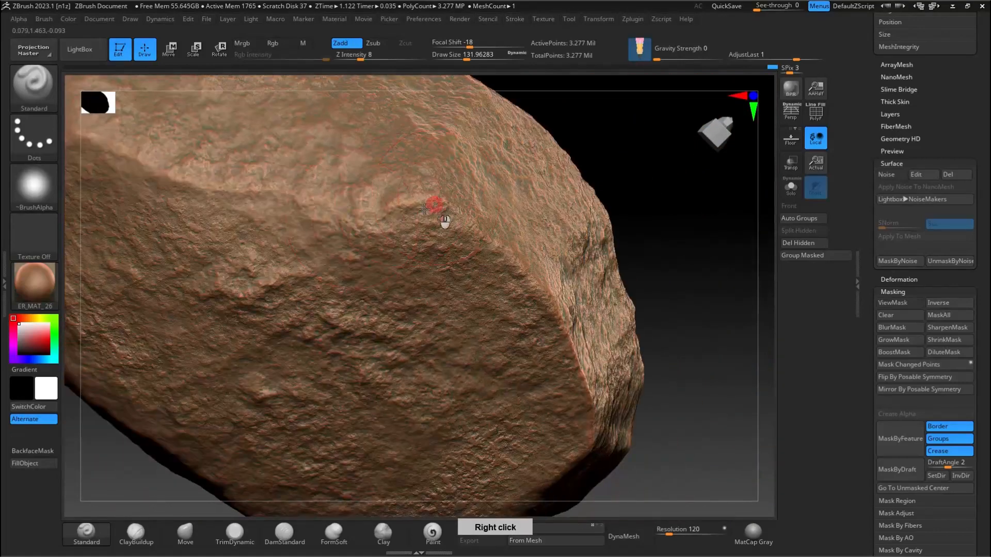
pyautogui.moveTo(416, 162); pyautogui.dragTo(388, 268, button='right')
pyautogui.moveTo(392, 201); pyautogui.dragTo(294, 260, button='right')
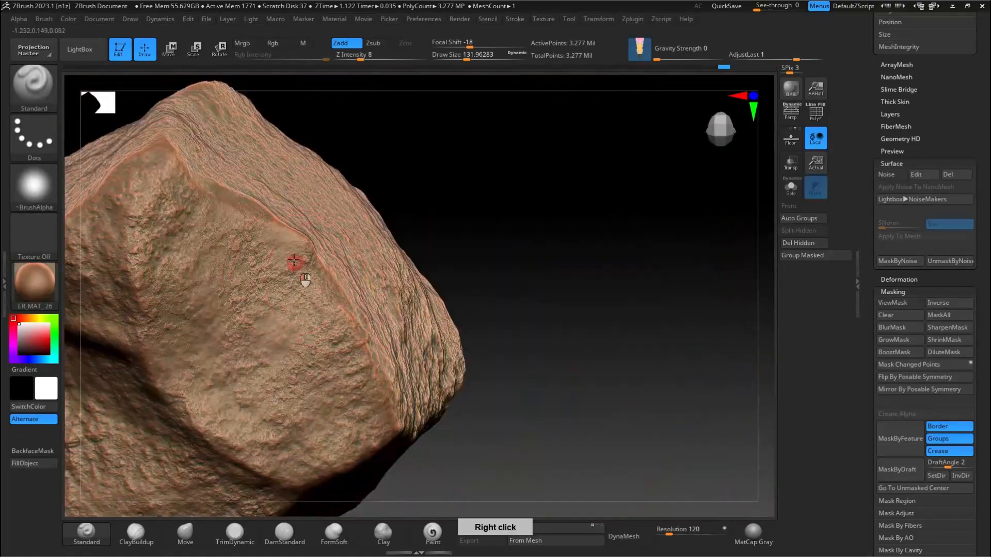
pyautogui.moveTo(250, 219); pyautogui.dragTo(396, 265, button='right')
pyautogui.moveTo(404, 215); pyautogui.dragTo(519, 261, button='right')
pyautogui.moveTo(258, 212); pyautogui.dragTo(365, 175, button='right')
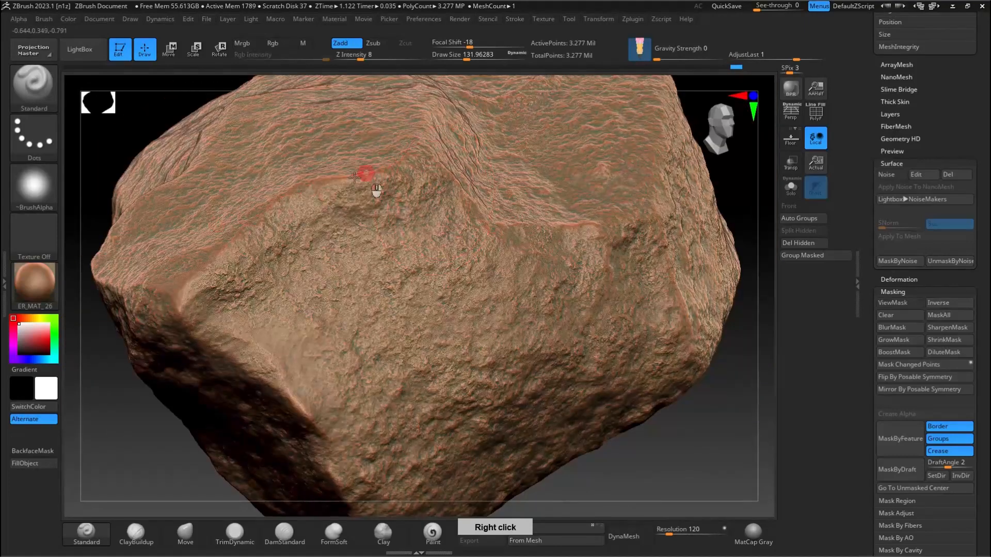
pyautogui.moveTo(238, 321); pyautogui.dragTo(359, 339, button='right')
pyautogui.keyDown('alt'); pyautogui.moveTo(391, 220); pyautogui.dragTo(262, 294, button='right'); pyautogui.keyUp('alt')
pyautogui.keyDown('alt'); pyautogui.moveTo(307, 408); pyautogui.dragTo(227, 346, button='right'); pyautogui.keyUp('alt')
pyautogui.moveTo(238, 199); pyautogui.dragTo(321, 258, button='right')
pyautogui.moveTo(340, 210)
pyautogui.mouseDown(button='right')
pyautogui.moveTo(361, 294)
pyautogui.moveTo(471, 214)
pyautogui.moveTo(350, 200)
pyautogui.mouseUp(button='right')
pyautogui.moveTo(535, 294); pyautogui.dragTo(347, 236, button='right')
pyautogui.moveTo(174, 242); pyautogui.dragTo(442, 309, button='right')
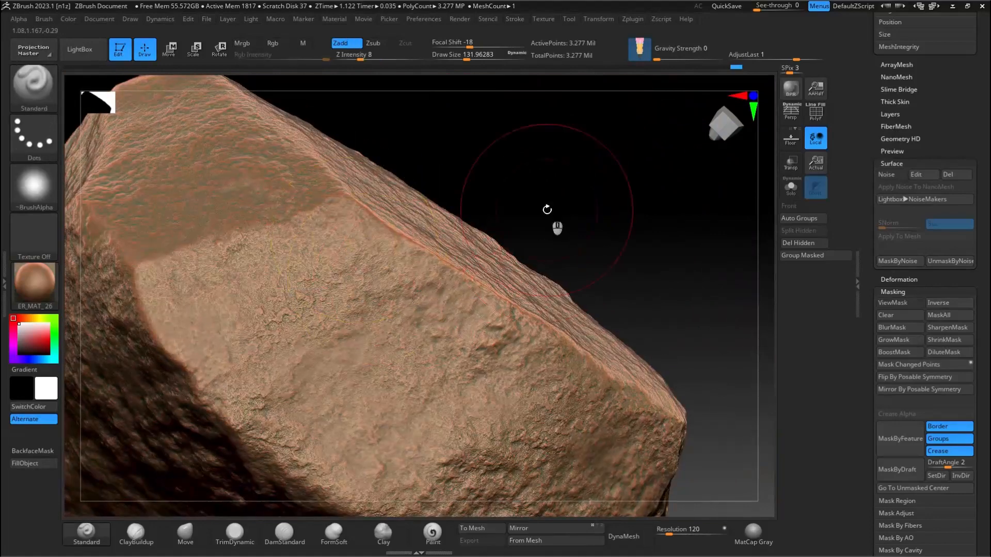
pyautogui.moveTo(547, 209); pyautogui.dragTo(621, 259, button='right')
pyautogui.moveTo(347, 267); pyautogui.dragTo(319, 129, button='right')
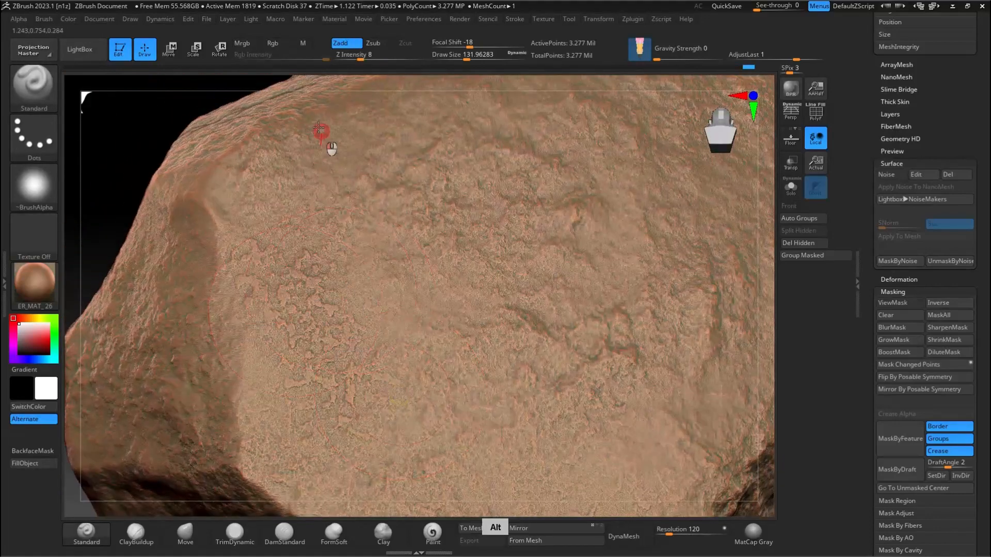
pyautogui.keyDown('ctrl'); pyautogui.moveTo(439, 278); pyautogui.dragTo(496, 242, button='right'); pyautogui.keyUp('ctrl')
pyautogui.moveTo(496, 243); pyautogui.dragTo(575, 261, button='right')
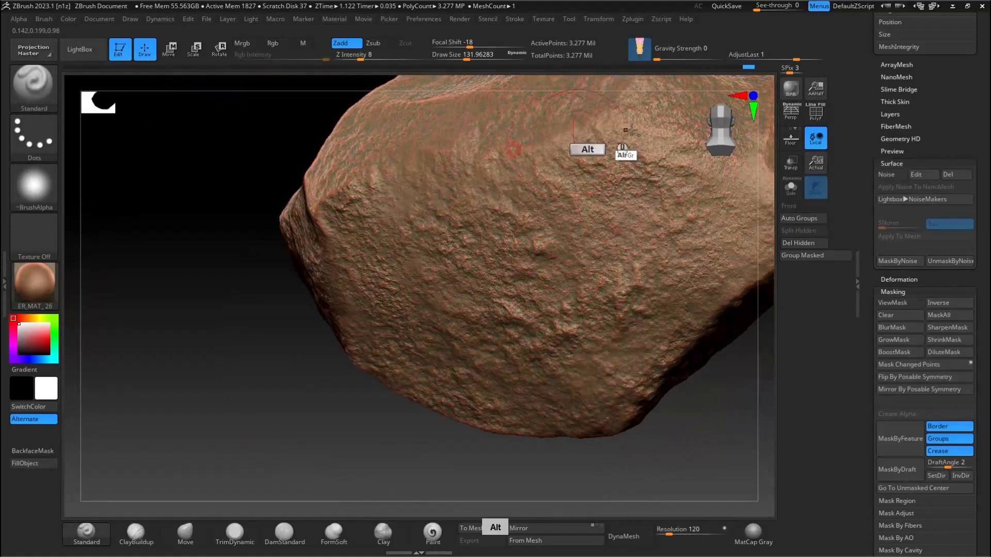
pyautogui.keyDown('alt'); pyautogui.moveTo(620, 151); pyautogui.dragTo(382, 193, button='right'); pyautogui.keyUp('alt')
pyautogui.moveTo(465, 207); pyautogui.dragTo(479, 232, button='right')
pyautogui.keyDown('ctrl'); pyautogui.moveTo(482, 299); pyautogui.dragTo(465, 248, button='right'); pyautogui.keyUp('ctrl')
pyautogui.keyDown('alt'); pyautogui.moveTo(464, 248); pyautogui.dragTo(478, 289, button='right'); pyautogui.keyUp('alt')
pyautogui.moveTo(380, 155); pyautogui.dragTo(479, 147, button='right')
pyautogui.moveTo(353, 272); pyautogui.dragTo(479, 286, button='right')
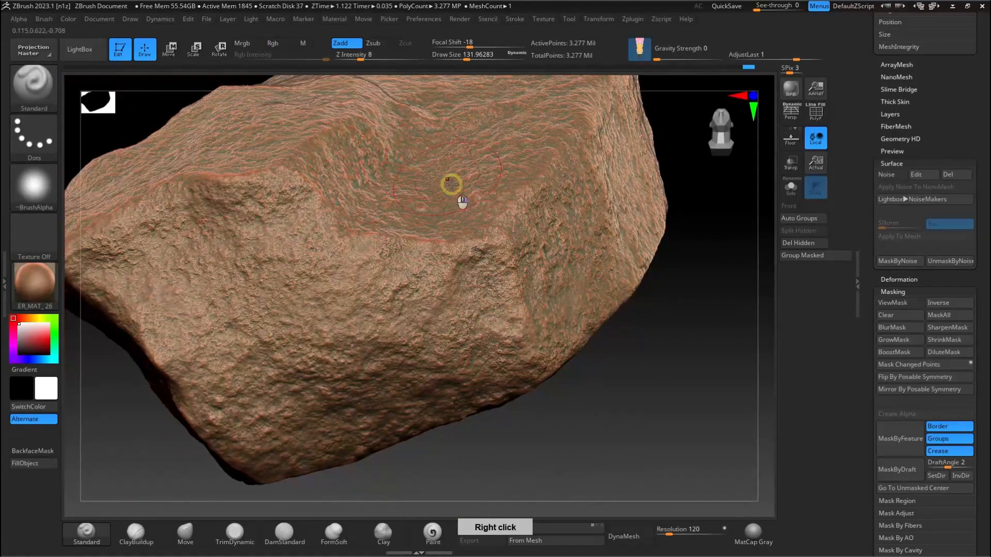
pyautogui.moveTo(451, 186); pyautogui.dragTo(522, 294, button='right')
pyautogui.keyDown('alt'); pyautogui.moveTo(522, 294); pyautogui.dragTo(437, 312, button='right'); pyautogui.keyUp('alt')
pyautogui.moveTo(330, 222)
pyautogui.keyDown('alt'); pyautogui.mouseDown(button='right')
pyautogui.moveTo(416, 232)
pyautogui.moveTo(388, 204)
pyautogui.moveTo(449, 274)
pyautogui.moveTo(284, 314)
pyautogui.moveTo(266, 264)
pyautogui.moveTo(462, 225)
pyautogui.moveTo(407, 232)
pyautogui.mouseUp(button='right'); pyautogui.keyUp('alt')
pyautogui.moveTo(408, 232)
pyautogui.keyDown('ctrl'); pyautogui.mouseDown(button='right')
pyautogui.moveTo(416, 276)
pyautogui.moveTo(433, 238)
pyautogui.mouseUp(button='right'); pyautogui.keyUp('ctrl')
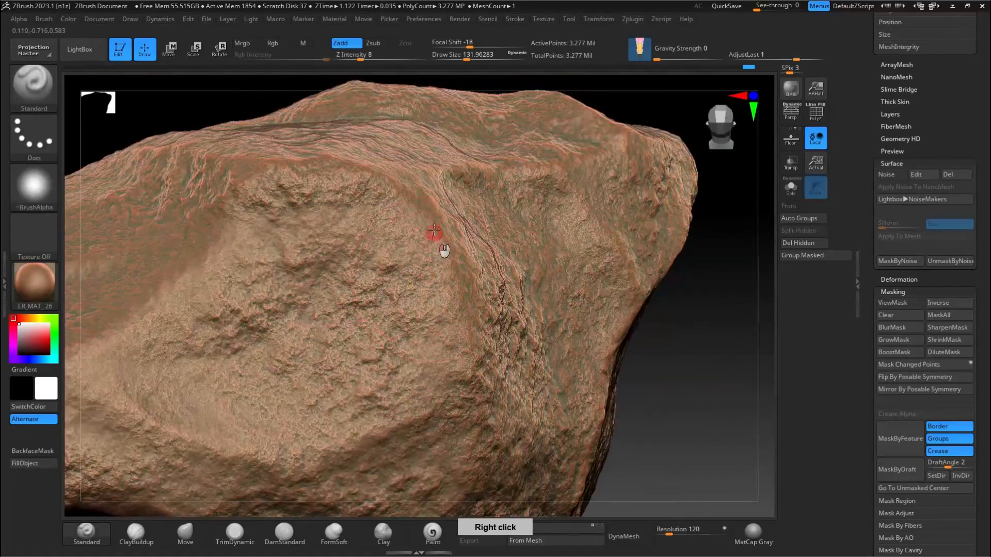
pyautogui.keyDown('ctrl'); pyautogui.moveTo(184, 268); pyautogui.dragTo(513, 368, button='right'); pyautogui.keyUp('ctrl')
pyautogui.keyDown('ctrl'); pyautogui.moveTo(554, 153); pyautogui.dragTo(331, 217, button='right'); pyautogui.keyUp('ctrl')
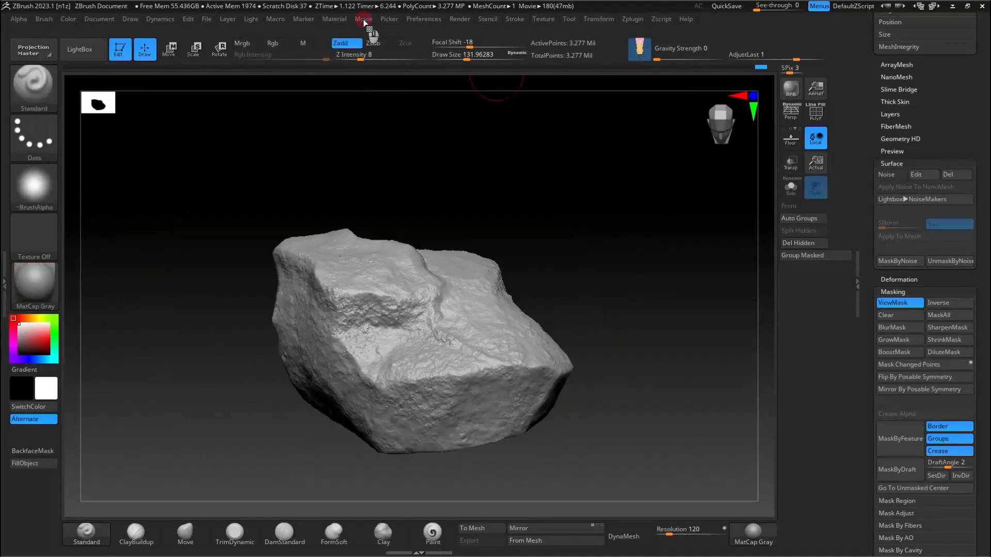
# Step: Record a turntable movie of the finished rock
pyautogui.click(363, 21)
pyautogui.click(454, 89)
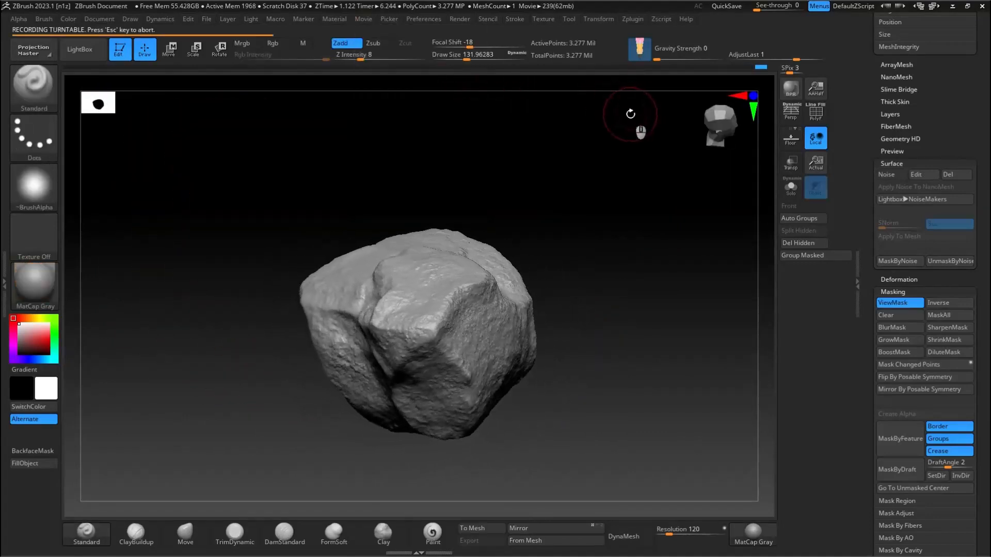